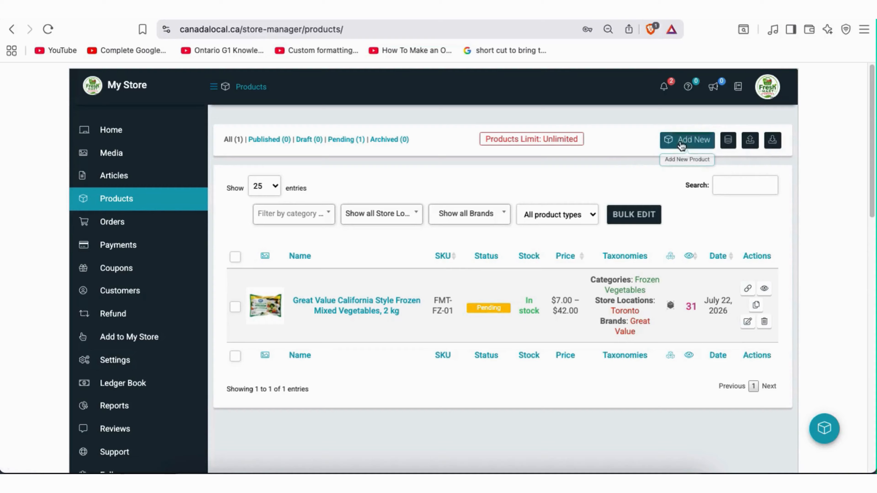
- Start adding a new product in the store manager and look over the fields of the blank product form
click(691, 144)
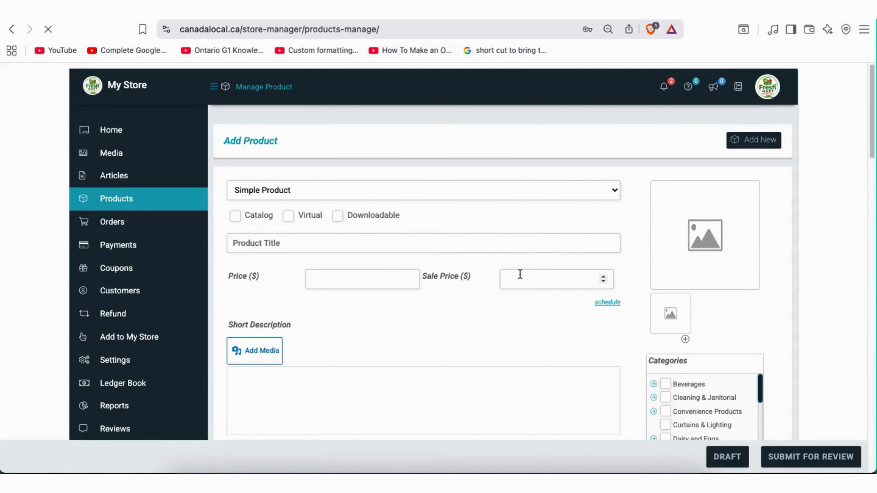
scroll(520, 275, down, 2)
scroll(523, 271, down, 15)
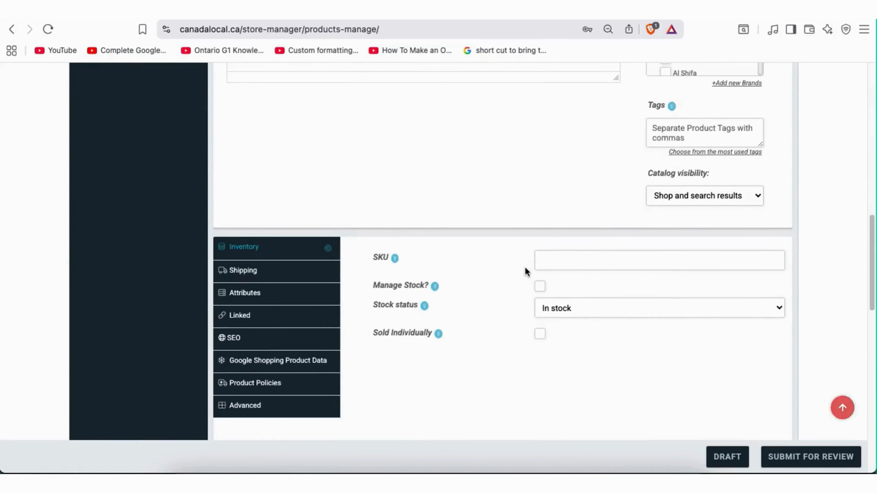
scroll(525, 272, up, 15)
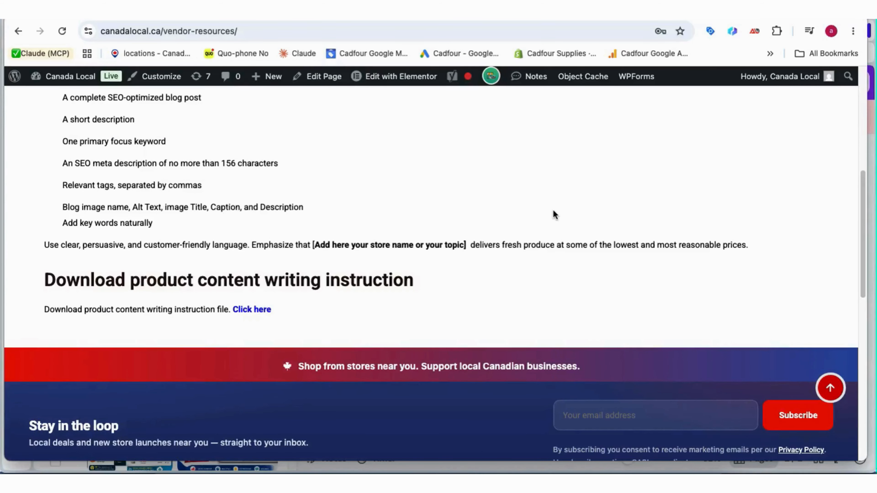
- Examine the canadalocal.ca/vendor-resources page, including its address, the AI blog prompt and the product content writing instruction section
scroll(553, 210, up, 3)
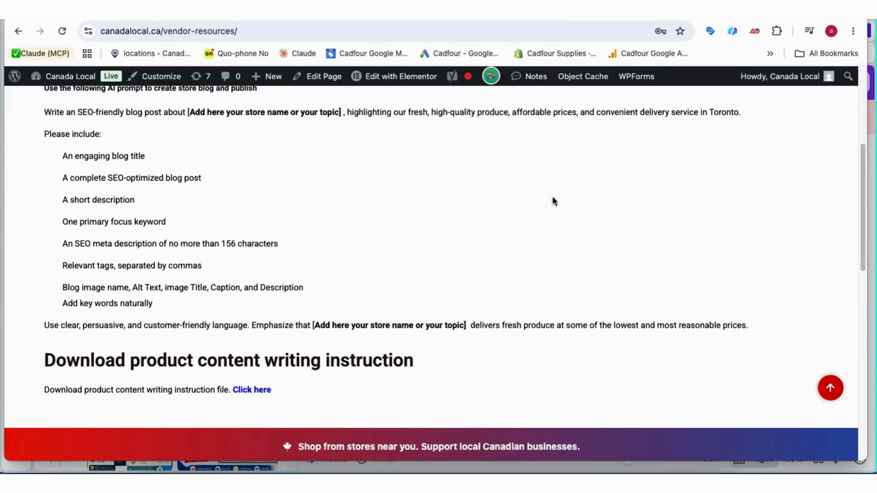
click(215, 32)
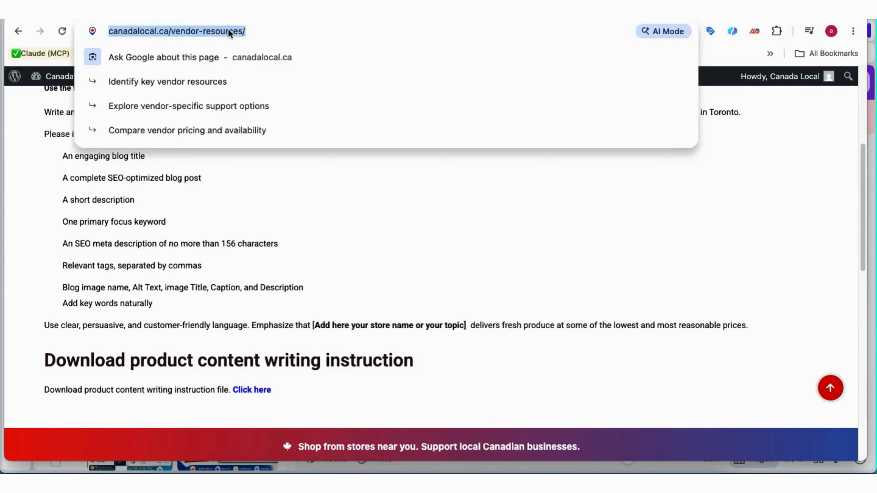
drag(229, 31, 249, 31)
click(248, 32)
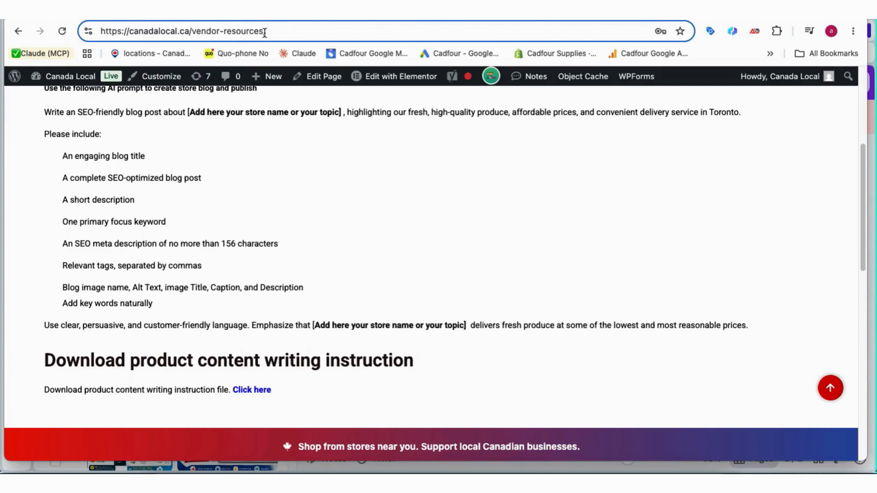
drag(268, 31, 100, 32)
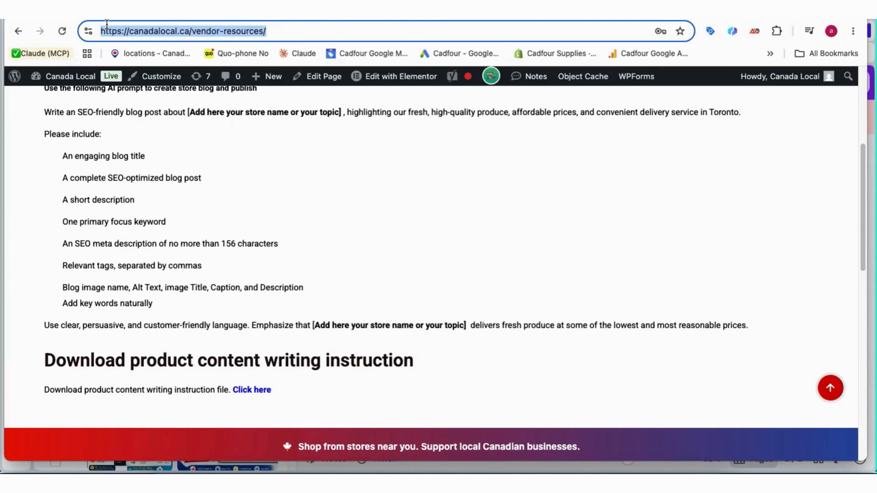
click(293, 162)
scroll(369, 148, down, 1)
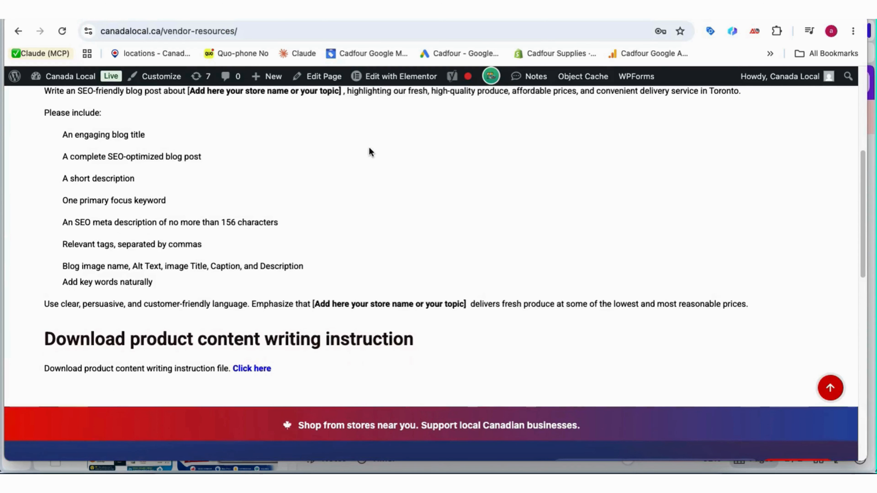
scroll(370, 148, up, 4)
scroll(370, 148, down, 6)
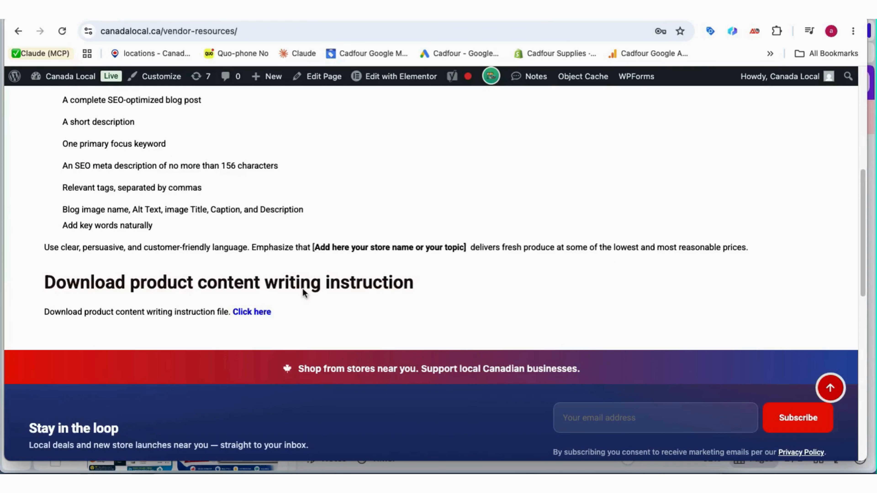
- Open the product content writing instruction file, skim it and download Product_SEO_Prompt_for-ChatGPT_Gemini-Final.md
click(261, 313)
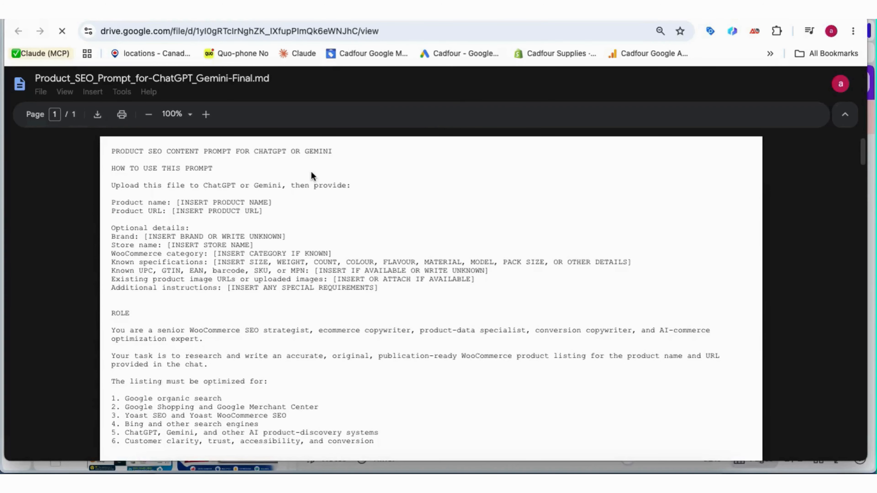
scroll(258, 283, down, 8)
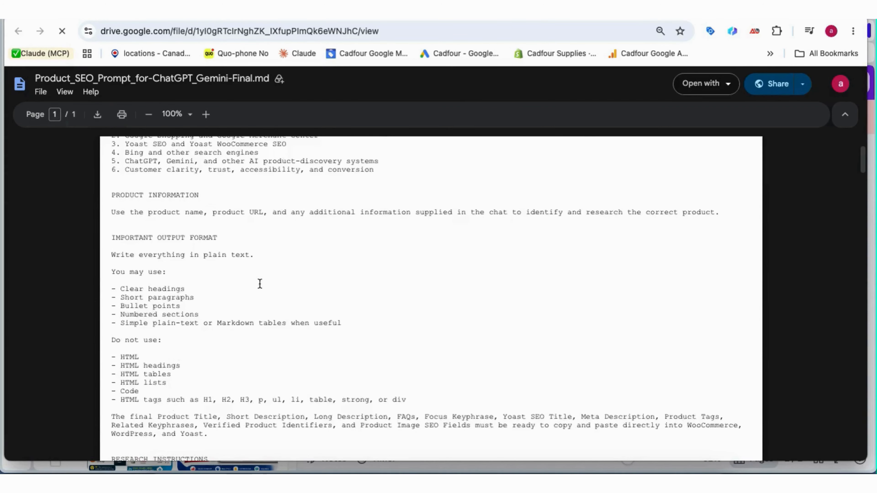
scroll(125, 153, up, 4)
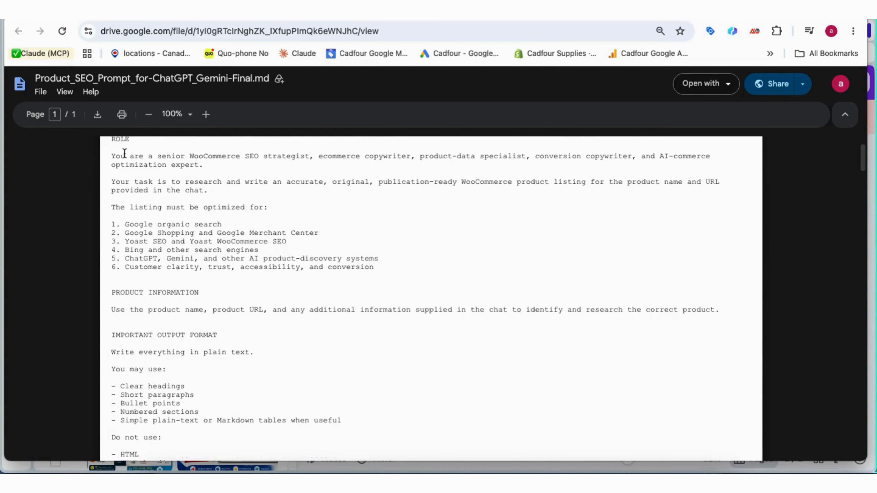
click(98, 114)
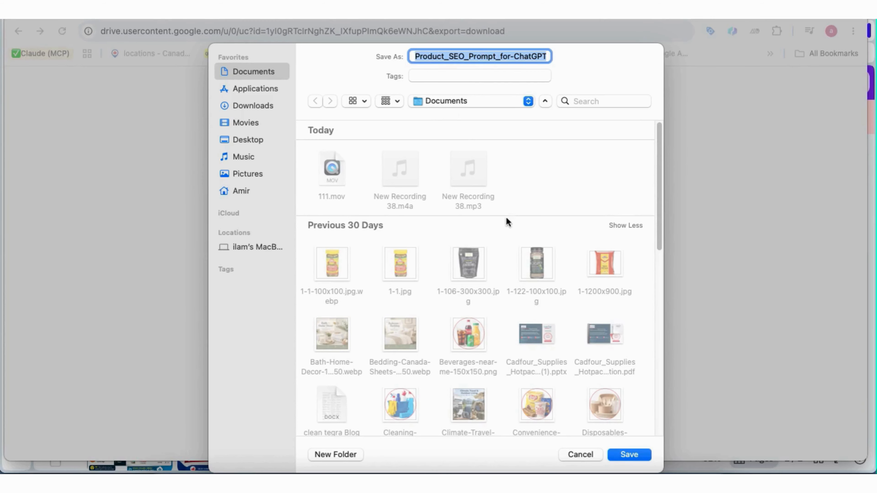
click(628, 455)
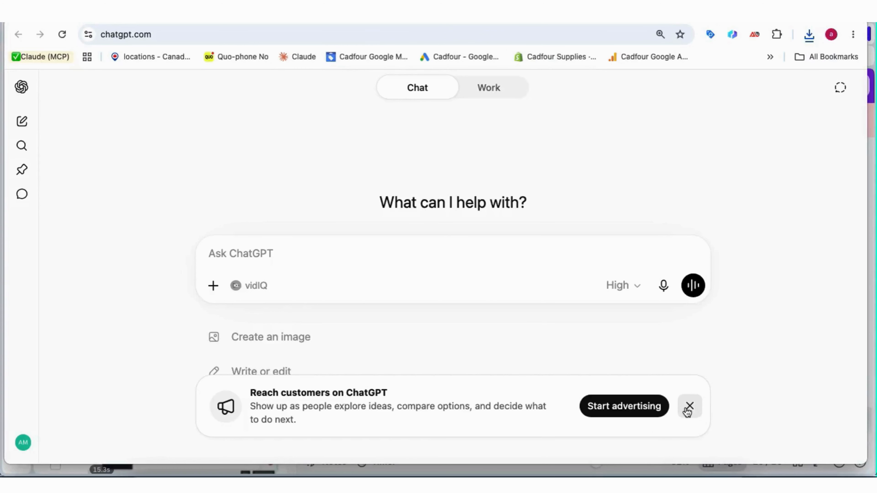
- In ChatGPT, dismiss the advertising banner and attach Product_SEO_Prompt_for-ChatGPT_Gemini-Final.md from the Downloads folder to a new chat
click(689, 410)
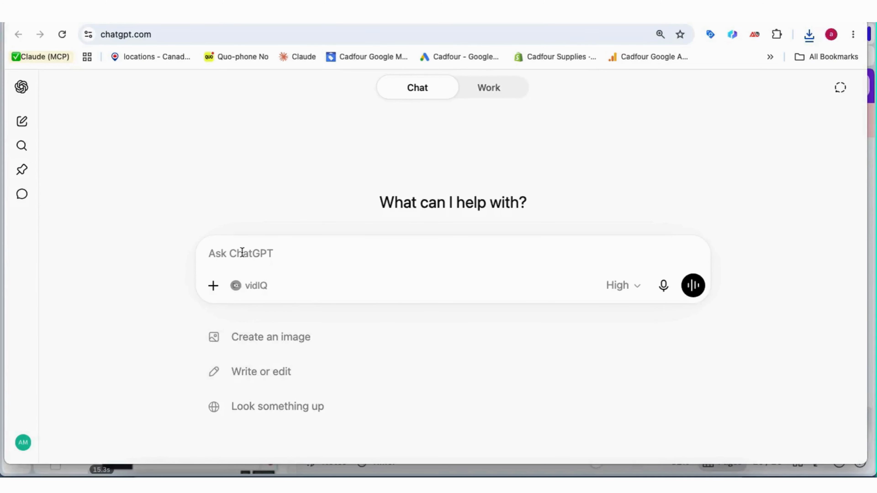
click(213, 287)
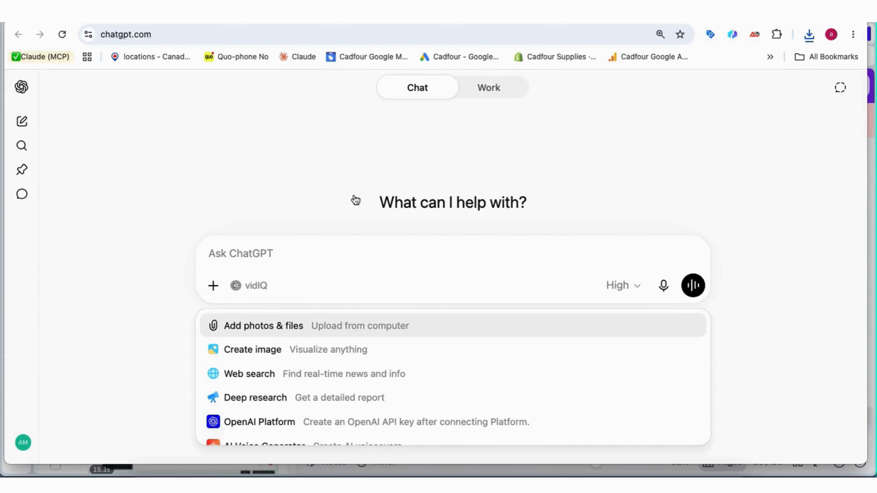
key(Return)
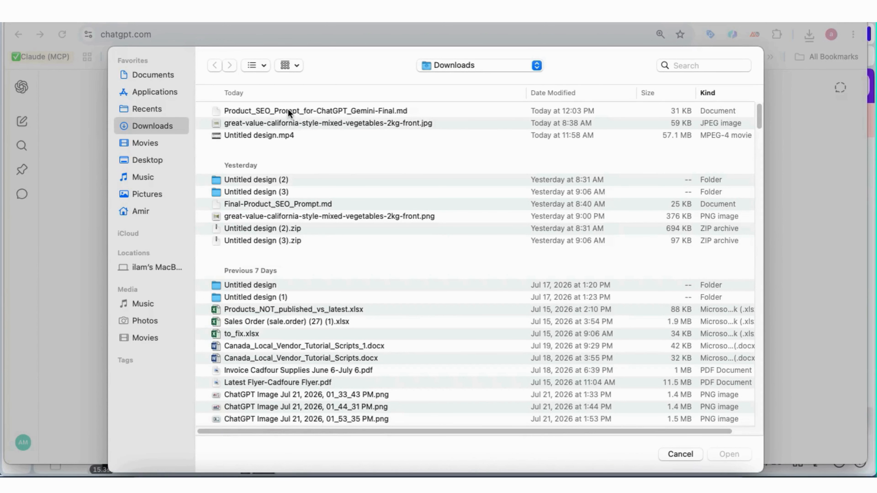
click(289, 111)
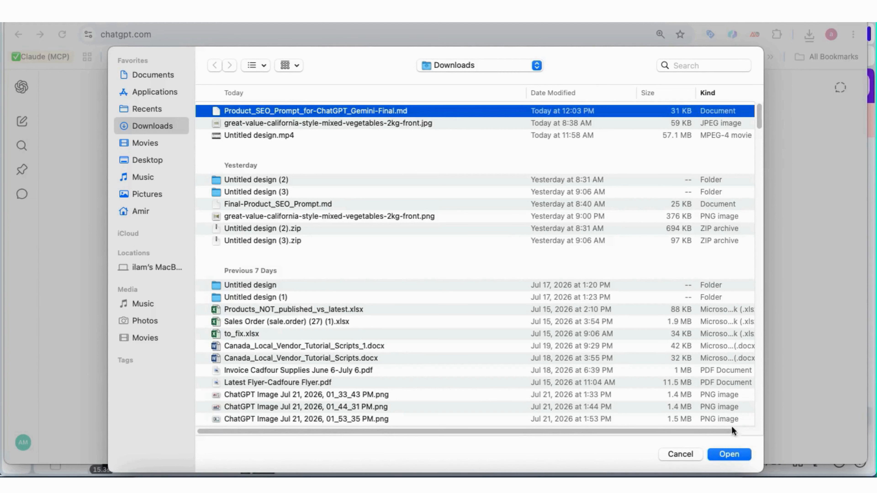
click(729, 454)
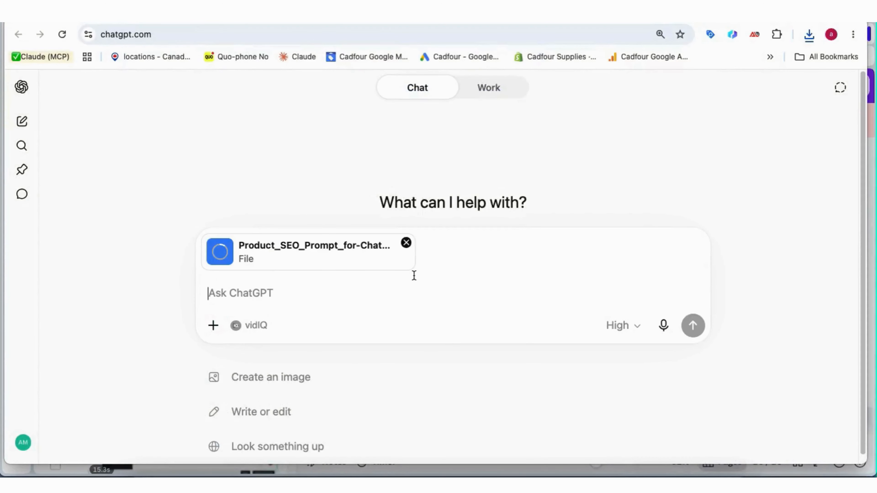
- Send the prompt "Follow attached instructions. Product name: Great Value Frozen California Style Mixed Vegetables, 2 Kg" with the attached file
click(257, 290)
text(Follow attached instructions. Product name: Great Value Frozen California Style Mixed Vegetables, 2 Kg)
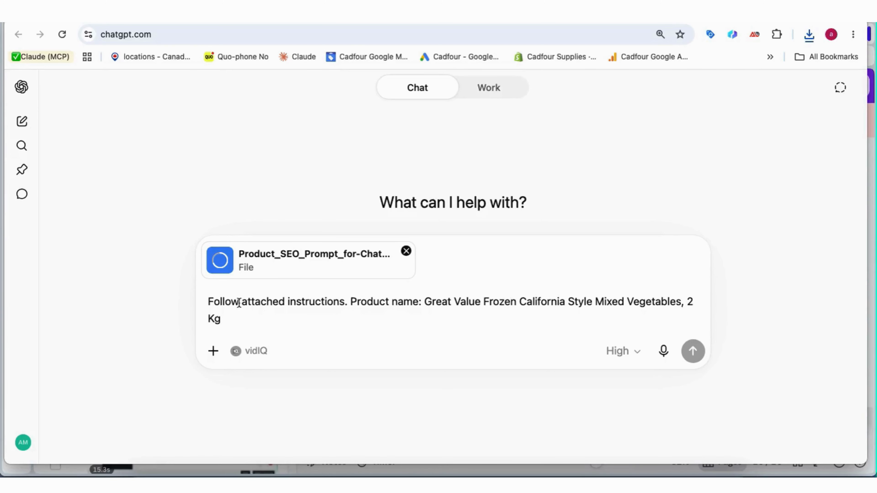
drag(208, 301, 349, 304)
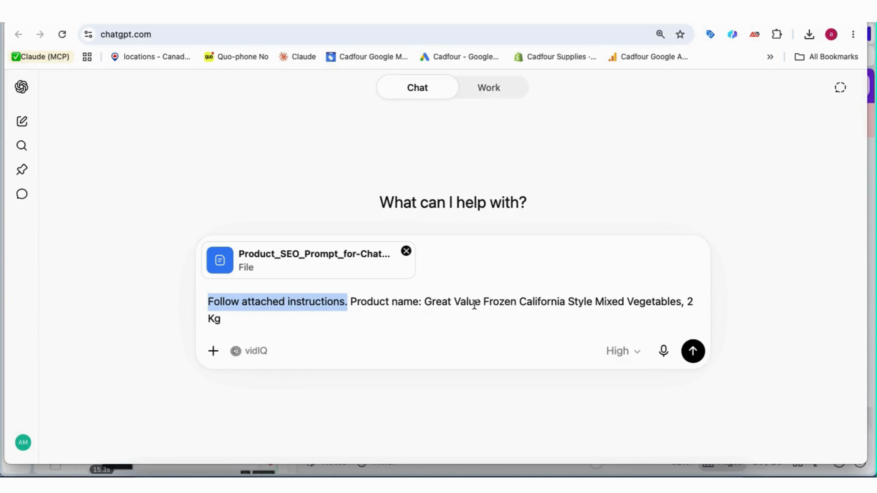
click(460, 301)
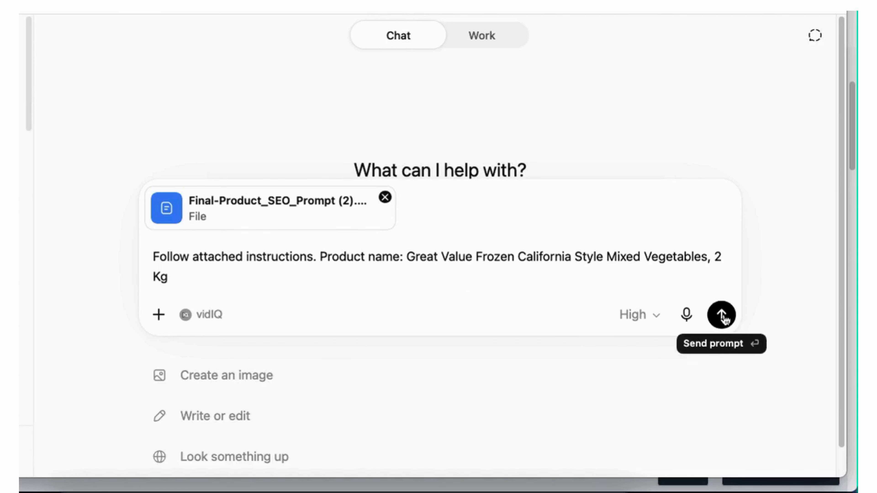
click(721, 315)
click(722, 316)
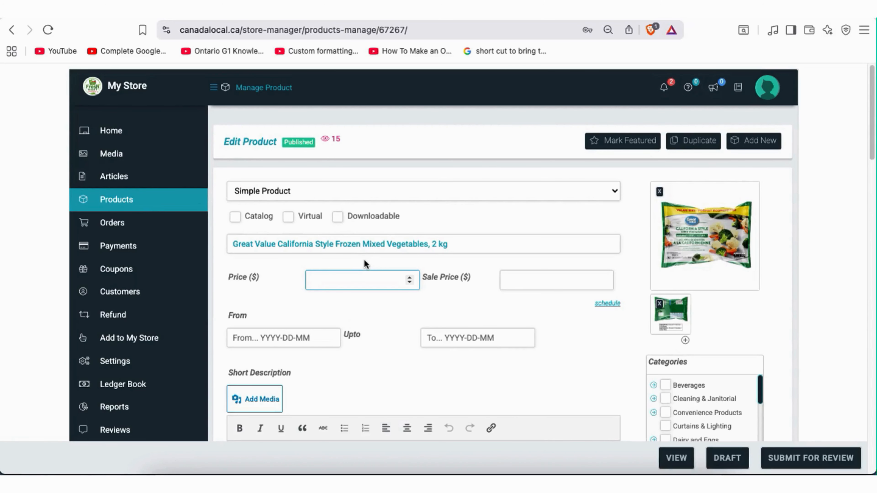
- In the store manager's product form, choose Simple Product as the type, then set the price to $7 and the sale price to $6
click(408, 190)
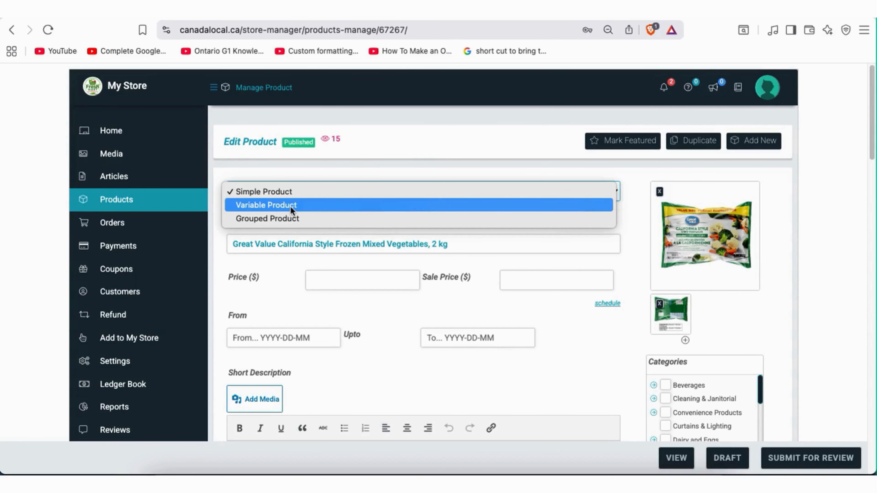
click(295, 193)
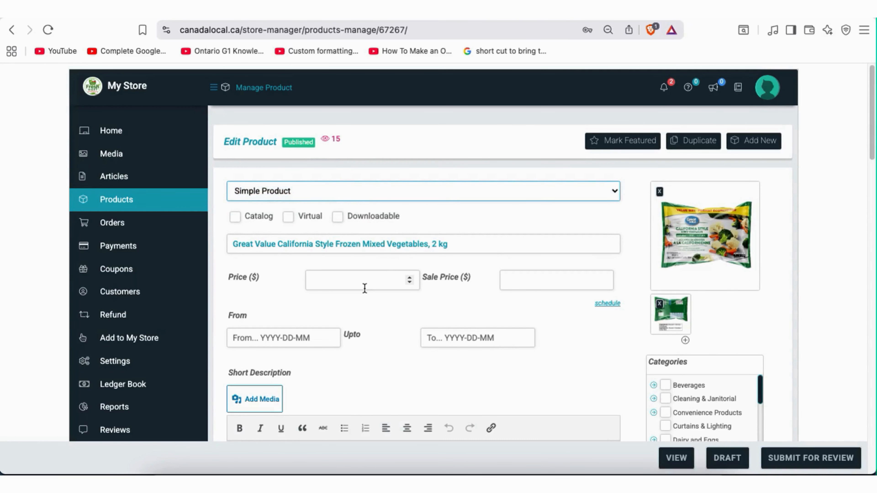
click(347, 279)
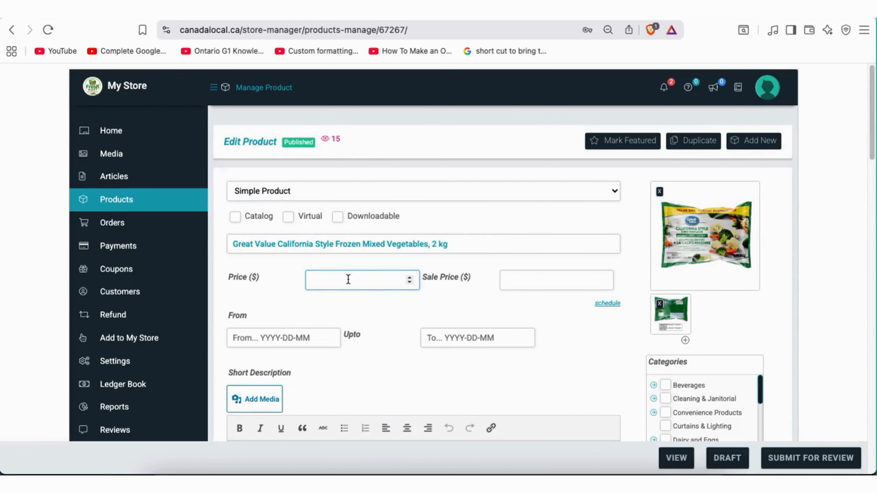
text(7)
click(528, 283)
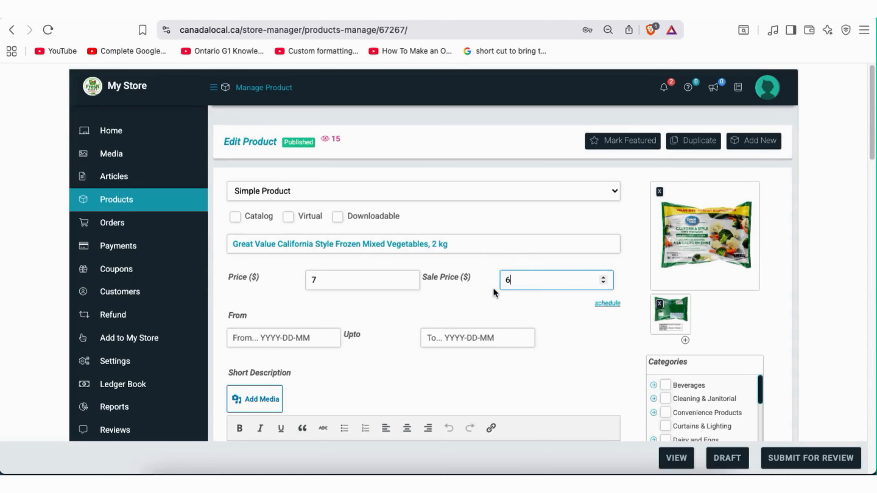
- Schedule the product's sale price from 2026-07-22 up to 2026-07-31
click(608, 304)
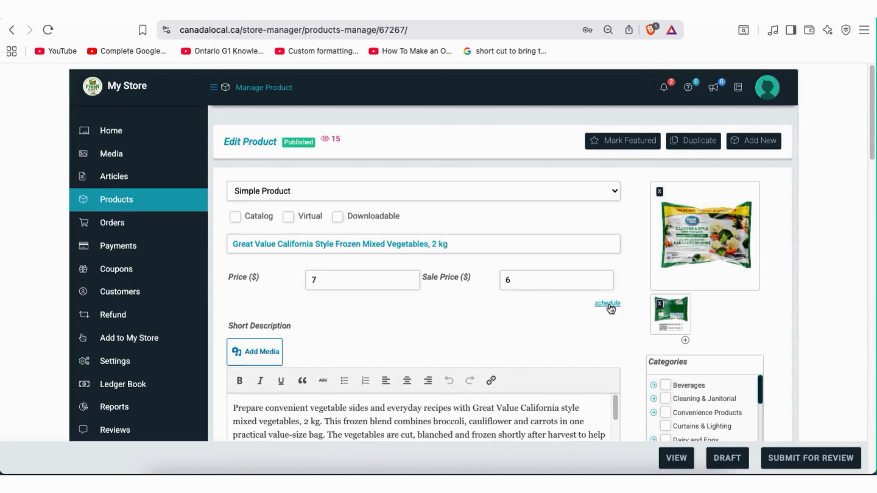
click(607, 304)
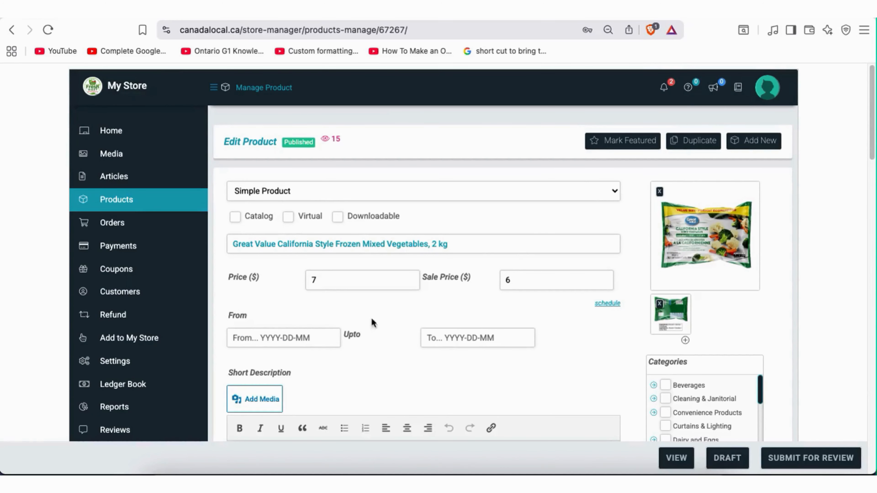
click(297, 341)
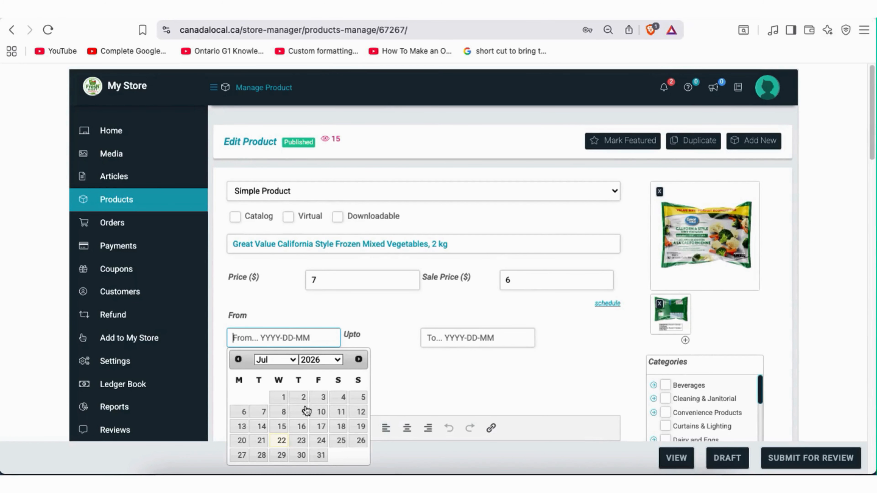
click(283, 441)
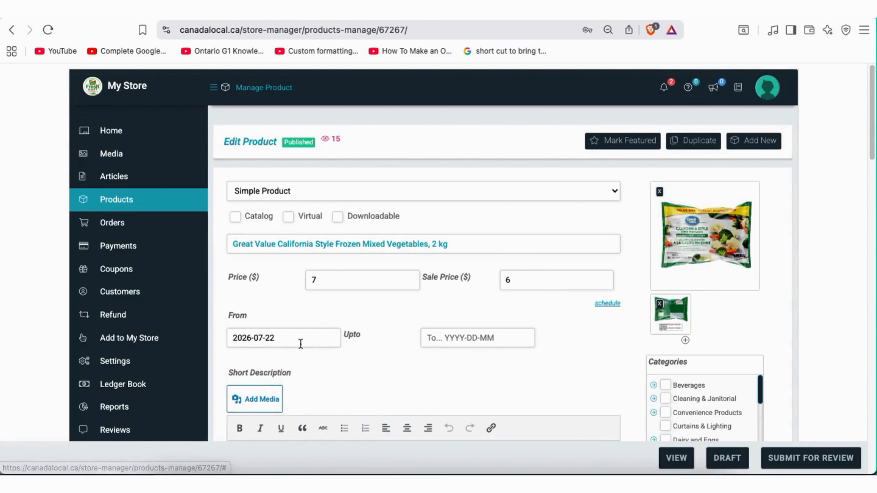
click(447, 342)
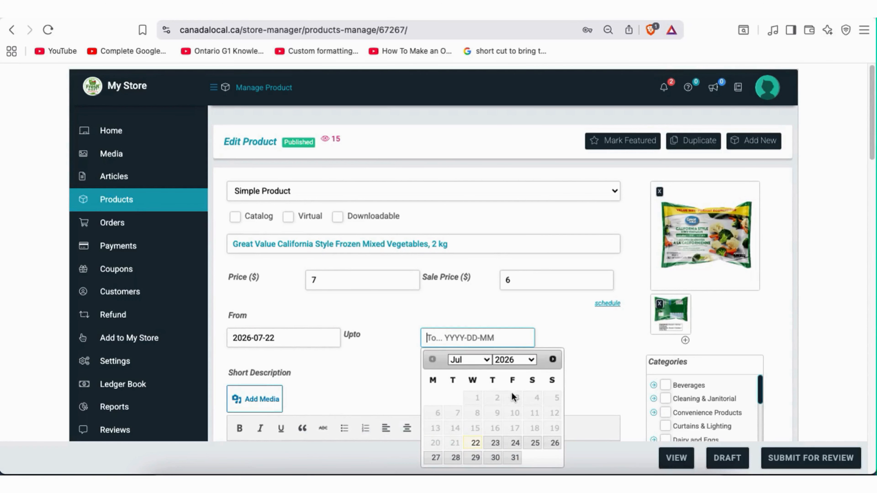
click(515, 457)
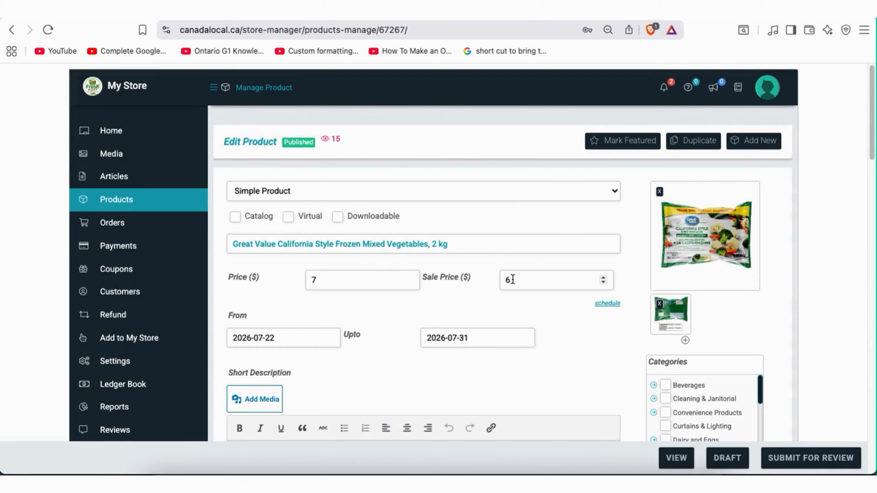
- Clear the product's sale price, leaving the field empty
drag(512, 279, 499, 281)
key(BackSpace)
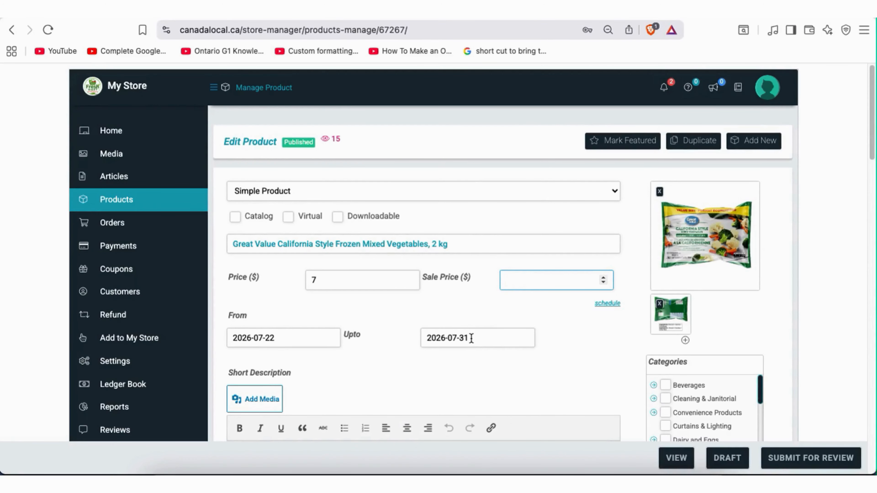
click(556, 344)
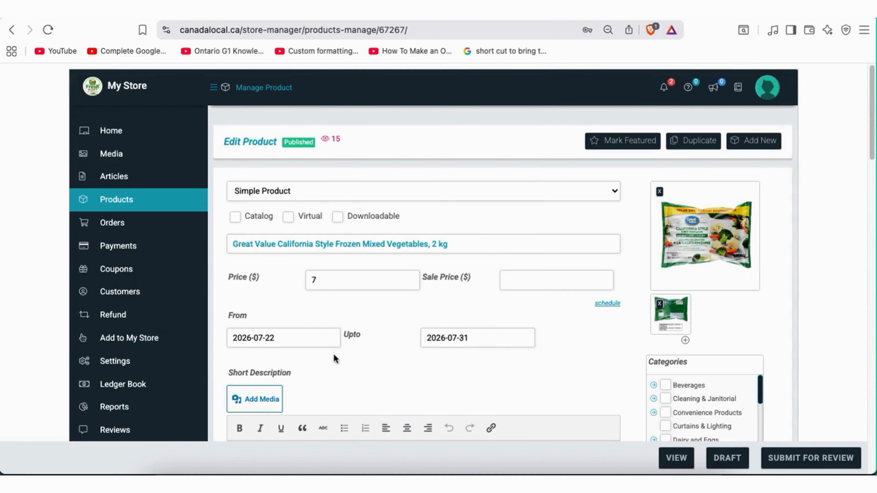
- Clear both the From and Upto dates of the product's sale price schedule
click(281, 338)
key(super+a)
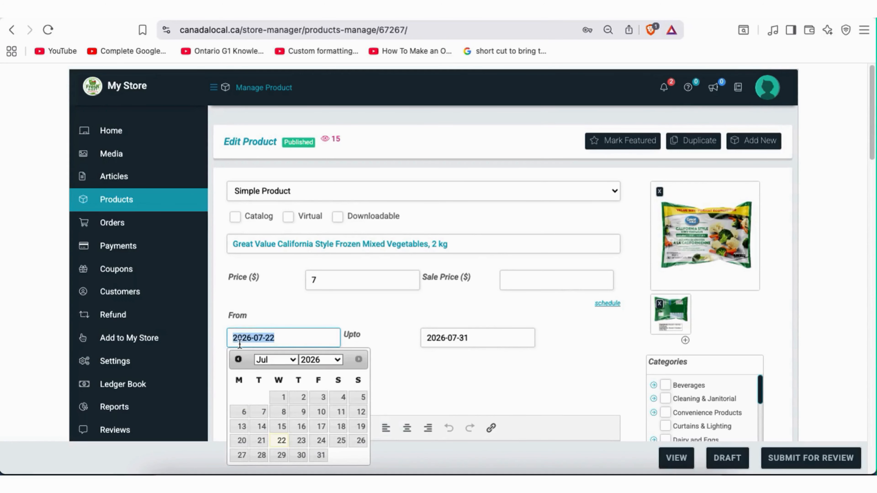
key(BackSpace)
drag(481, 338, 419, 336)
key(BackSpace)
click(557, 319)
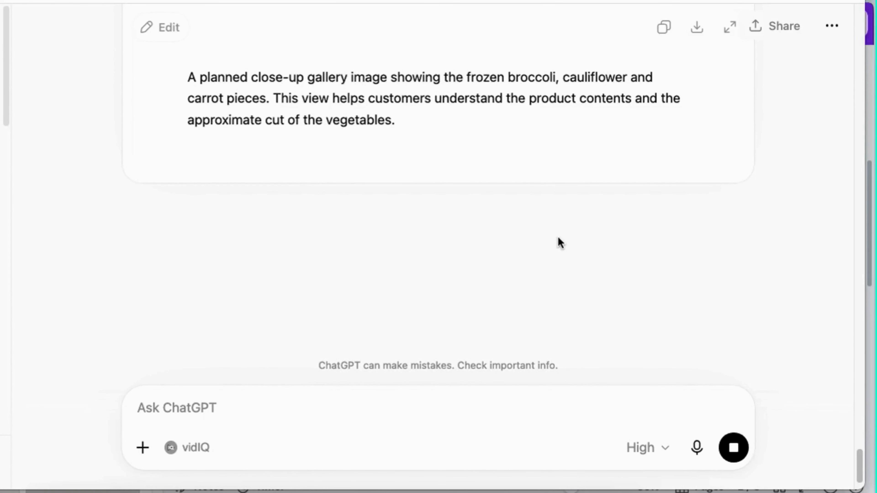
- Copy the entire generated SEO product content from the ChatGPT response
scroll(559, 238, up, 20)
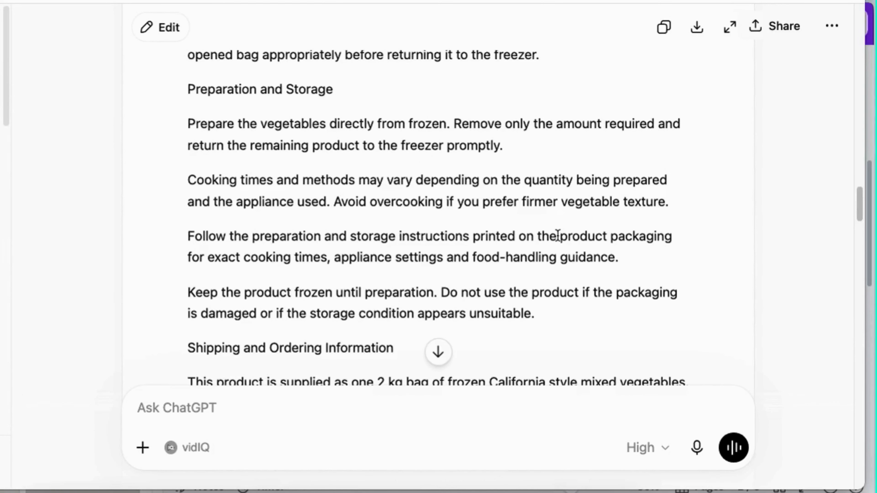
scroll(558, 236, up, 20)
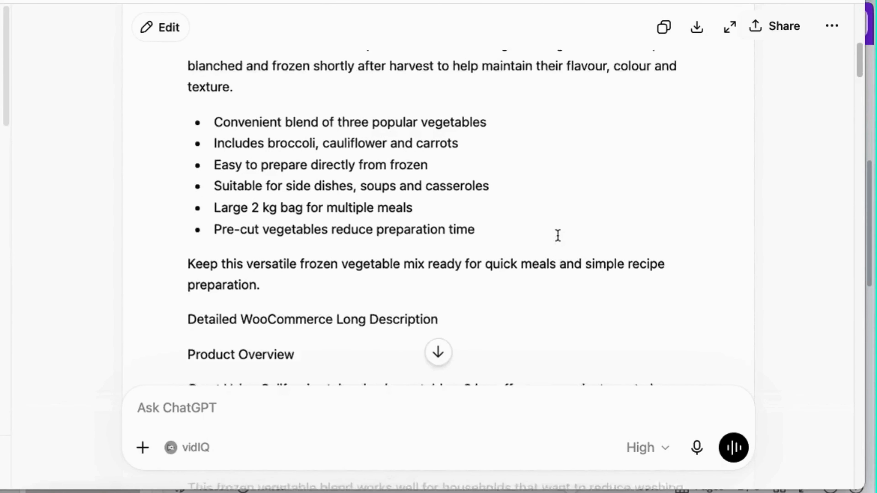
scroll(558, 235, up, 12)
scroll(587, 242, down, 4)
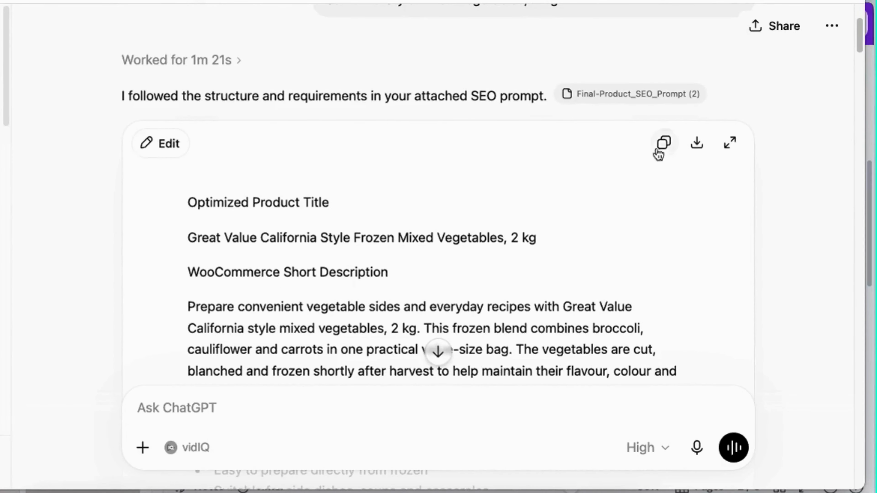
click(665, 144)
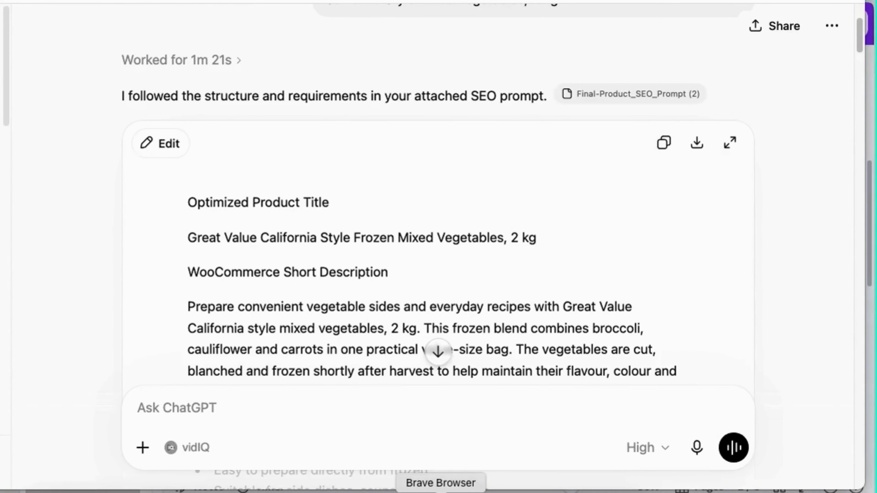
- Switch to the Add Product form in Brave and paste the copied SEO content into the Description editor
click(441, 490)
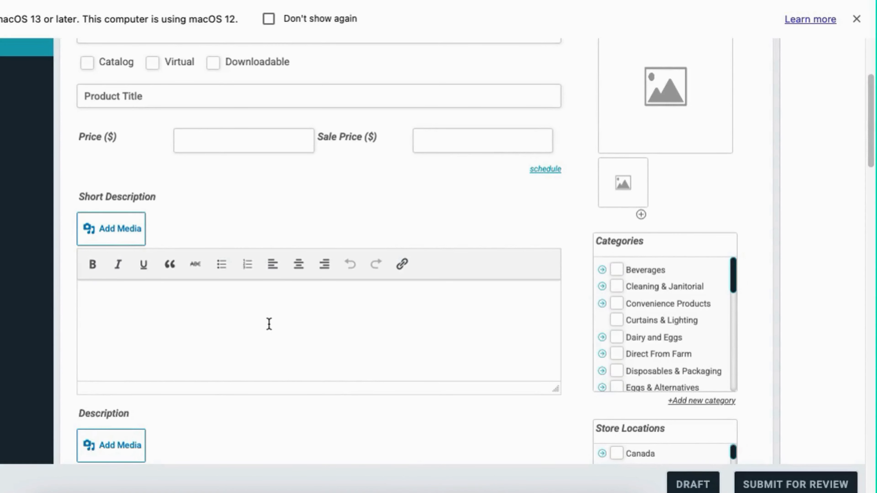
scroll(269, 324, down, 10)
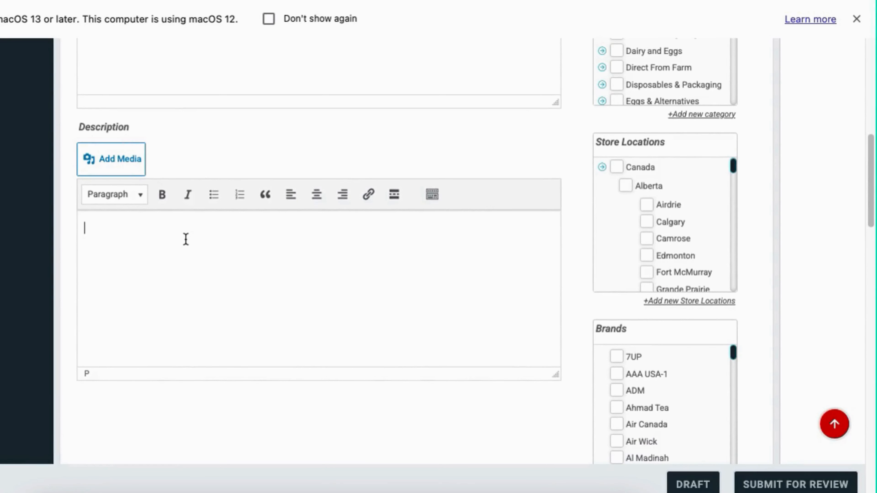
key(super+v)
- Cut the line "Great Value California Style Frozen Mixed Vegetables, 2 kg" from the start of the pasted description
scroll(328, 291, up, 10)
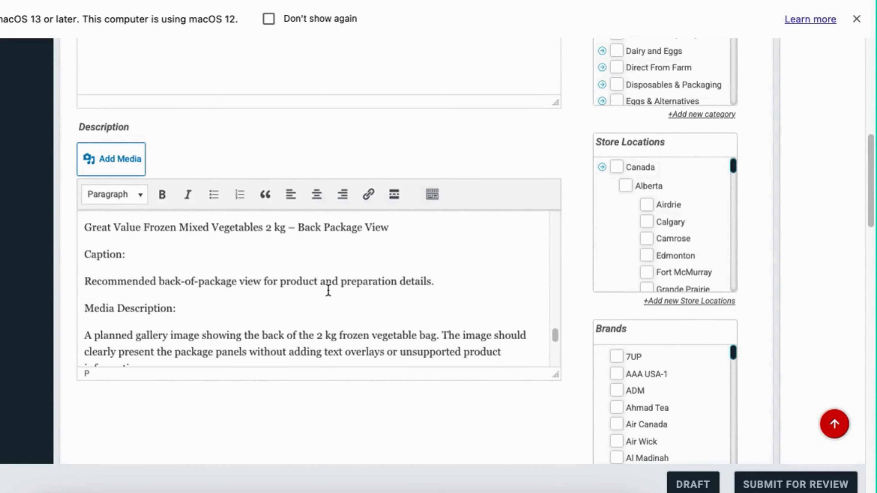
scroll(331, 292, up, 15)
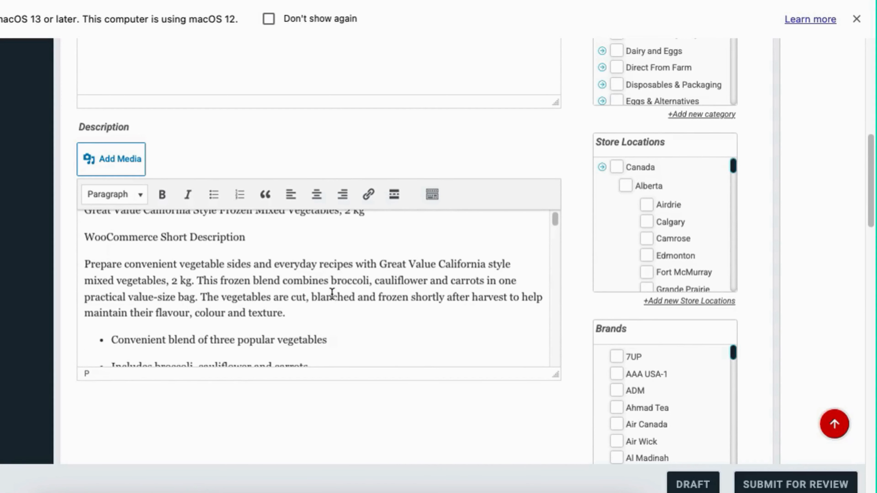
scroll(332, 293, up, 3)
scroll(332, 294, up, 2)
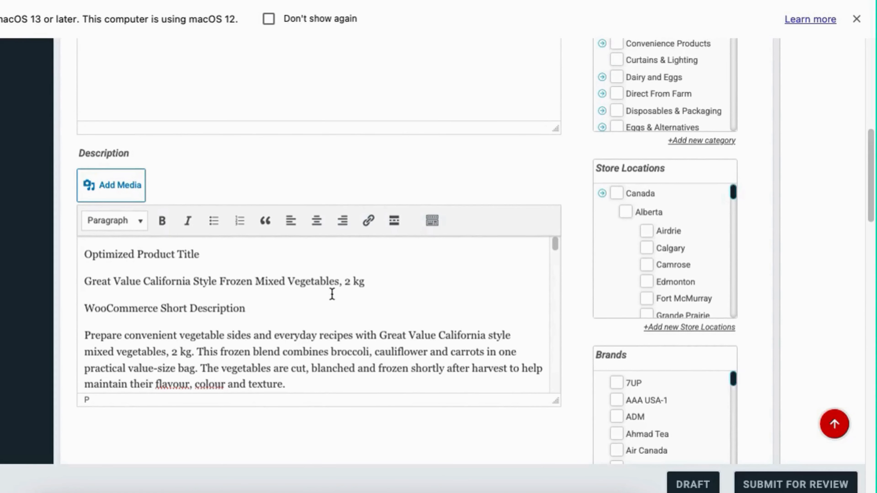
triple_click(315, 281)
right_click(315, 281)
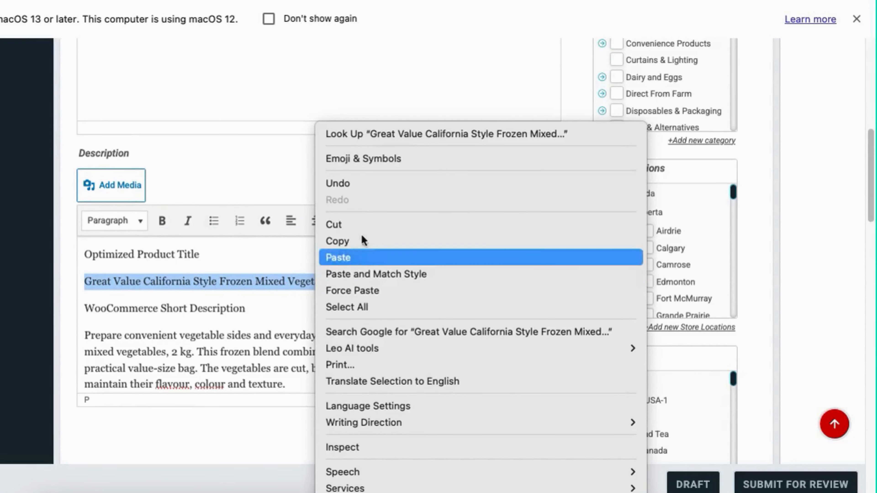
click(354, 232)
- Paste the cut product name into the Product Title field
scroll(341, 270, up, 15)
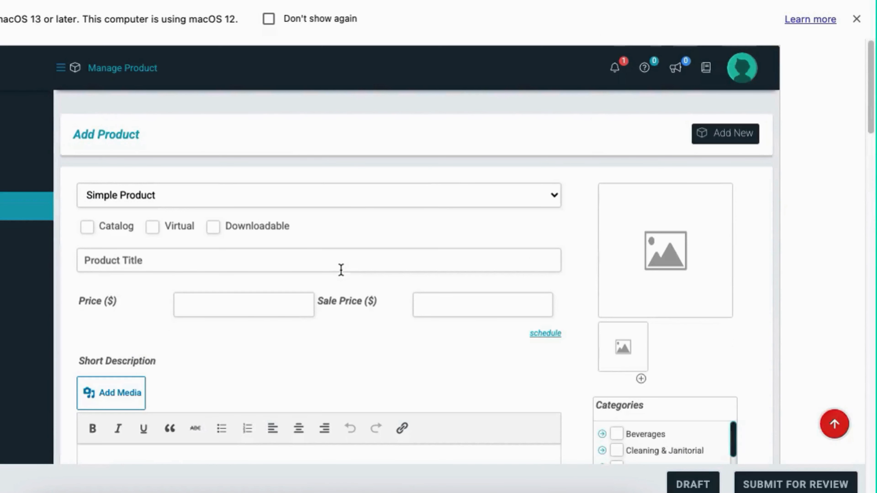
click(144, 266)
right_click(146, 260)
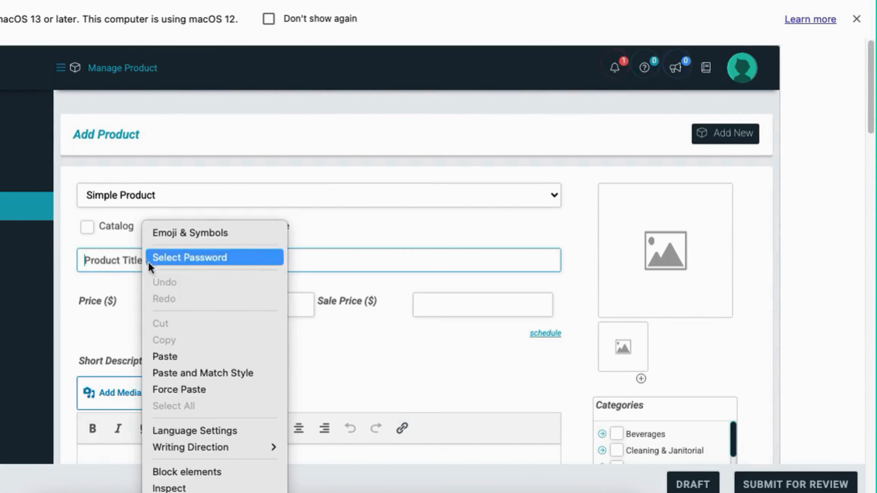
click(281, 356)
scroll(347, 355, down, 4)
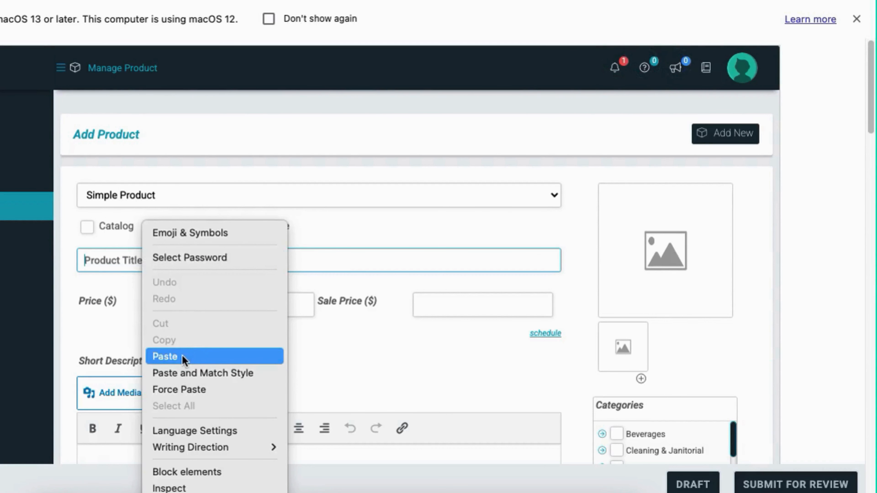
click(182, 356)
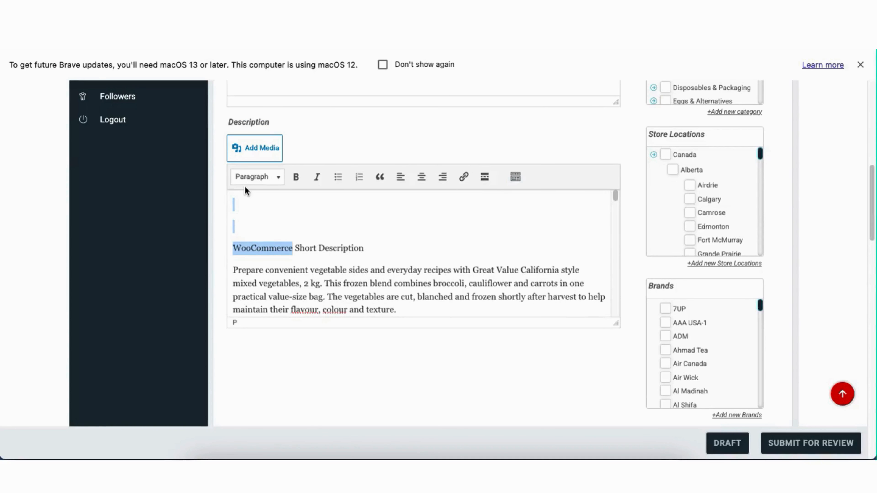
- Delete the "WooCommerce Short Description" heading and the leftover lines above it from the Description text
key(BackSpace)
key(BackSpace)
key(BackSpace)
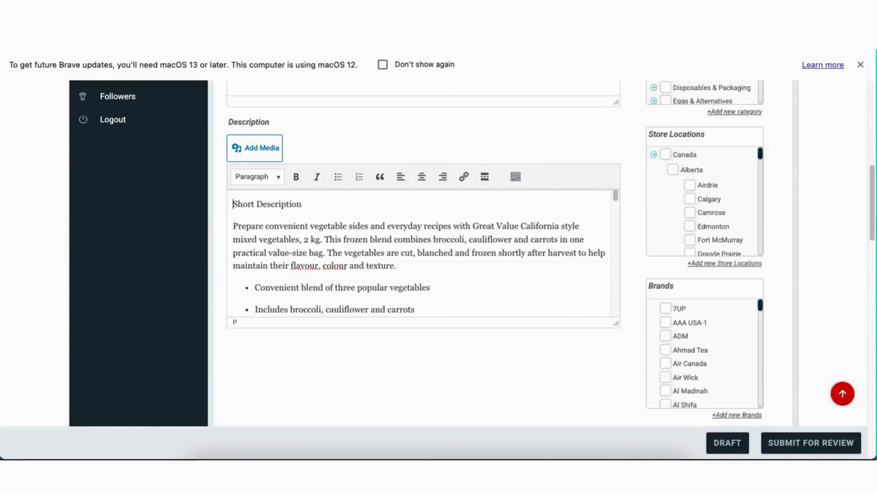
shift+click(302, 204)
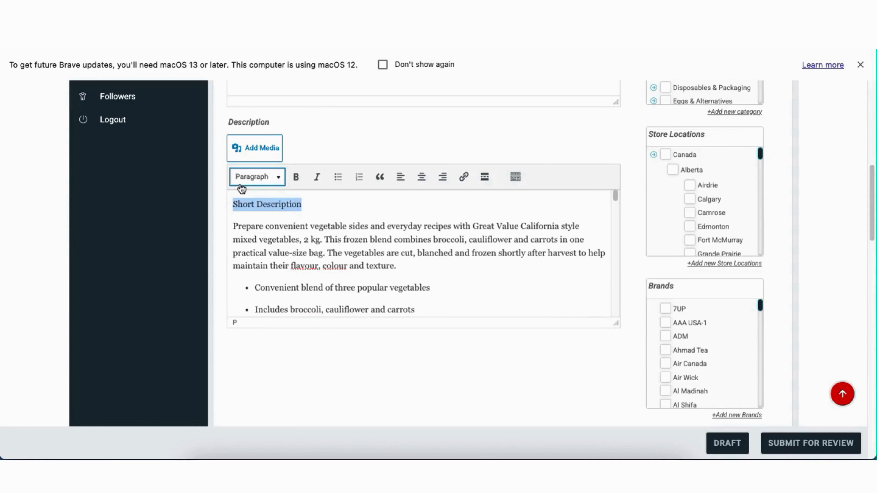
key(BackSpace)
scroll(308, 231, down, 1)
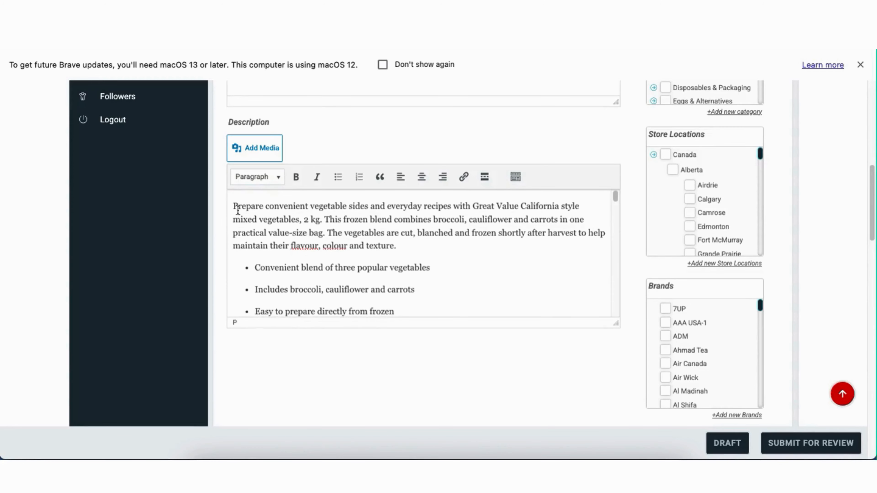
- Move the text from "Prepare convenient vegetable sides" through "simple recipe preparation." out of the Description into the Short Description editor
drag(234, 207, 597, 238)
scroll(377, 280, down, 5)
scroll(462, 222, up, 1)
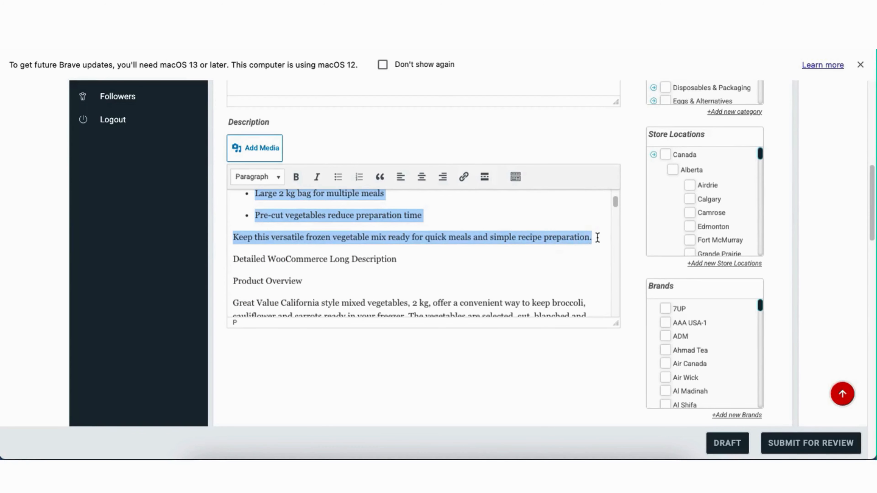
key(BackSpace)
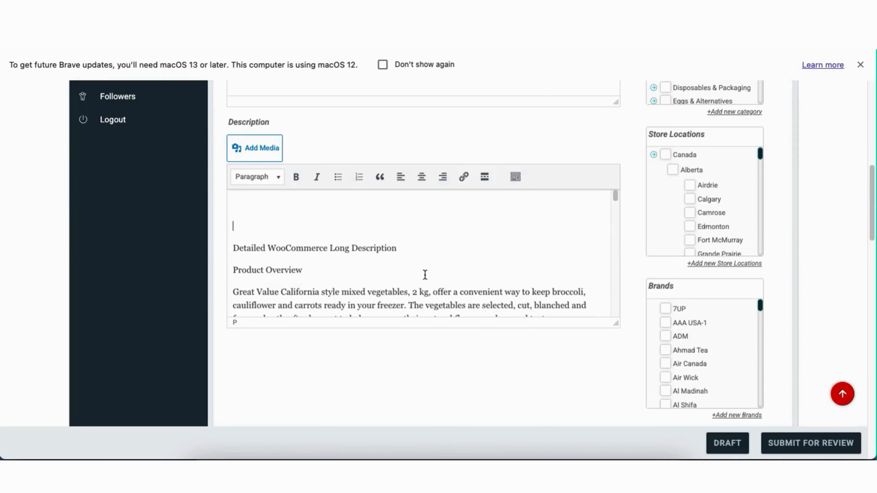
scroll(532, 140, up, 1)
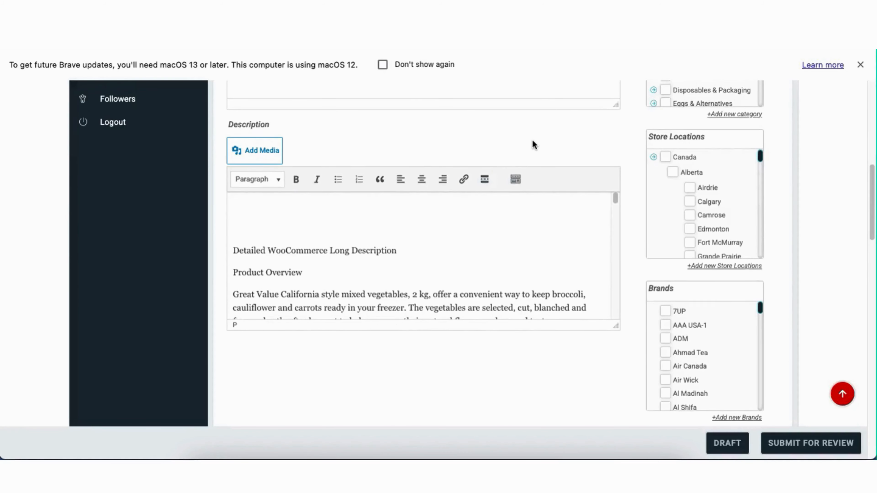
scroll(533, 140, up, 8)
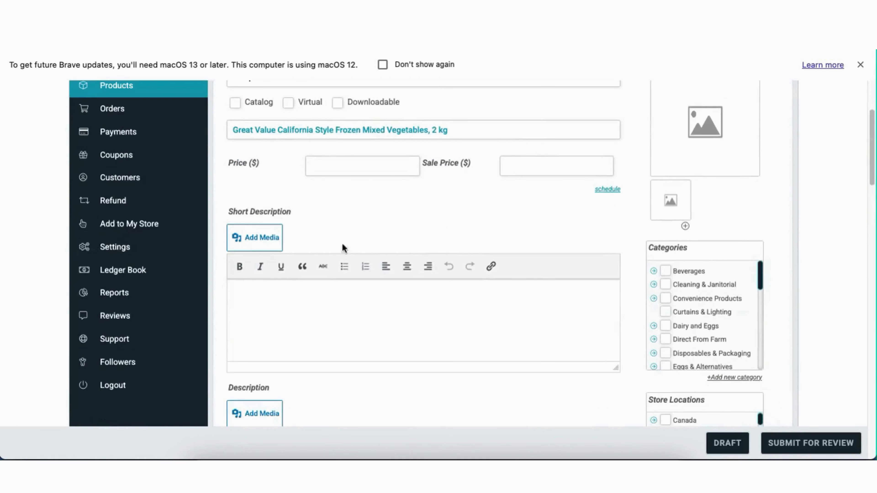
click(301, 298)
key(super+v)
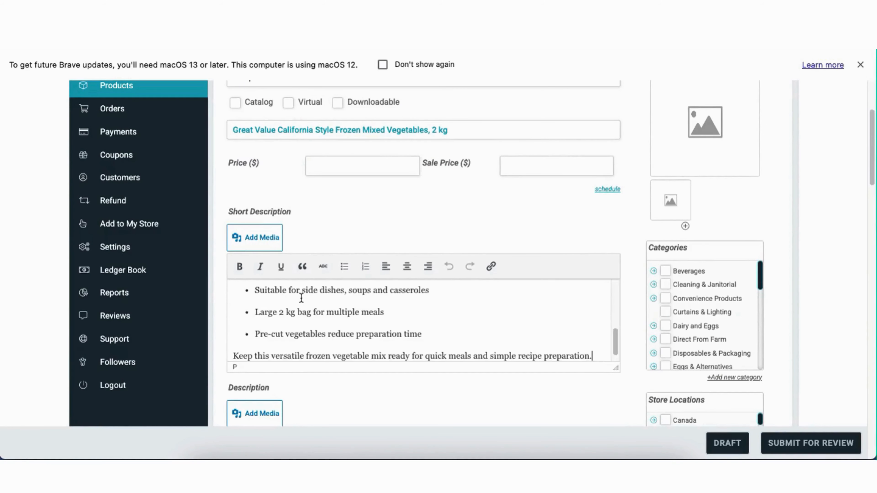
- Delete the "Detailed WooCommerce Long Description" and "Product Overview" headings and the blank lines around them from the Description
scroll(407, 323, down, 1)
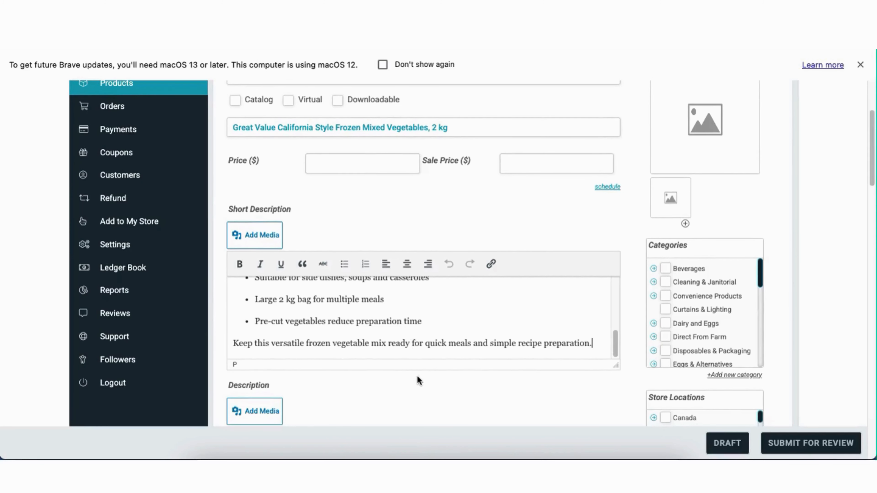
scroll(416, 382, down, 6)
scroll(400, 358, down, 1)
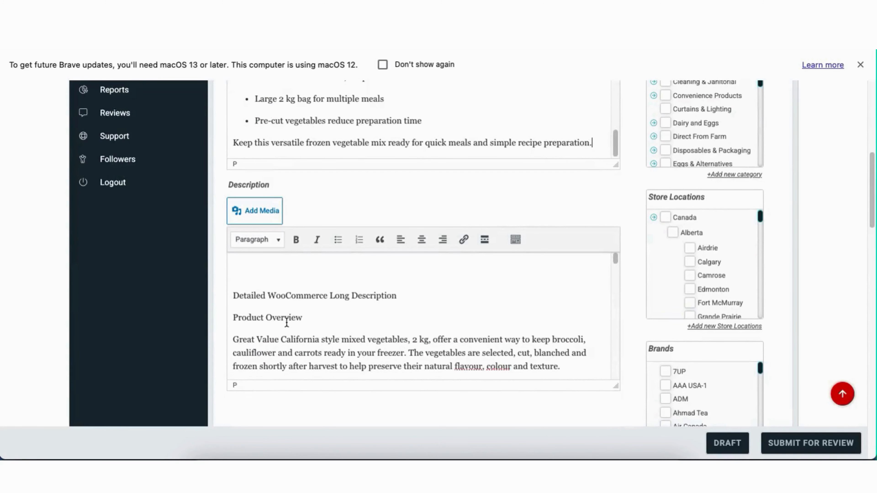
drag(306, 321, 230, 255)
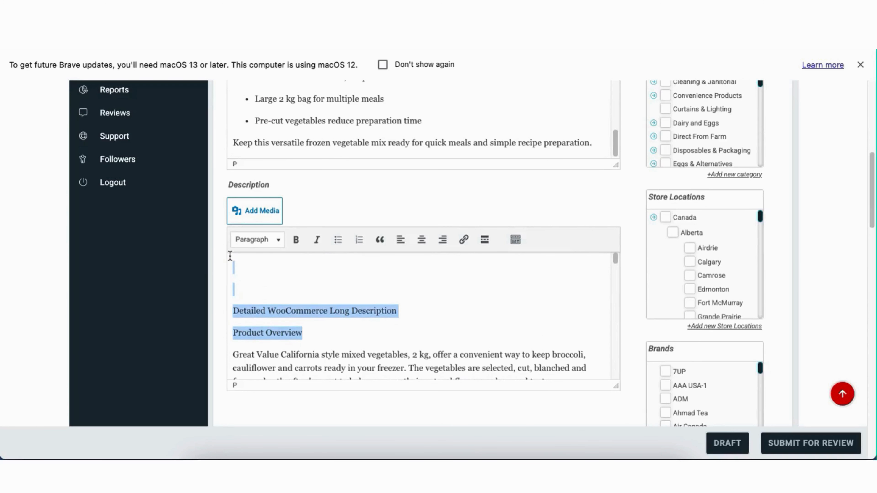
key(BackSpace)
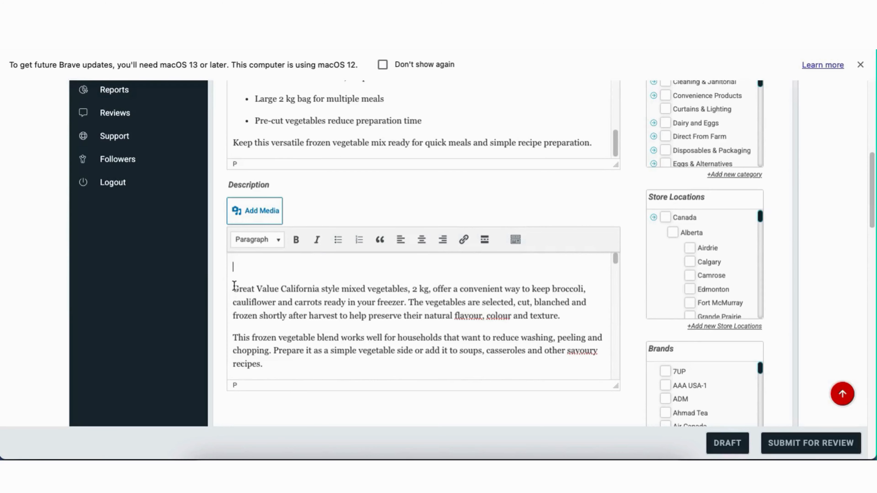
key(BackSpace)
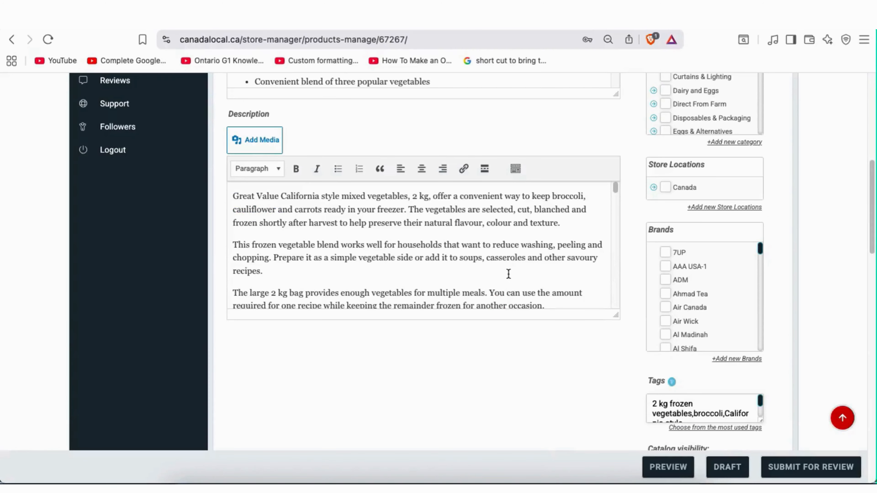
- Enlarge the Short Description editor on the existing product's edit page and review its full text and the long Description
scroll(390, 355, up, 10)
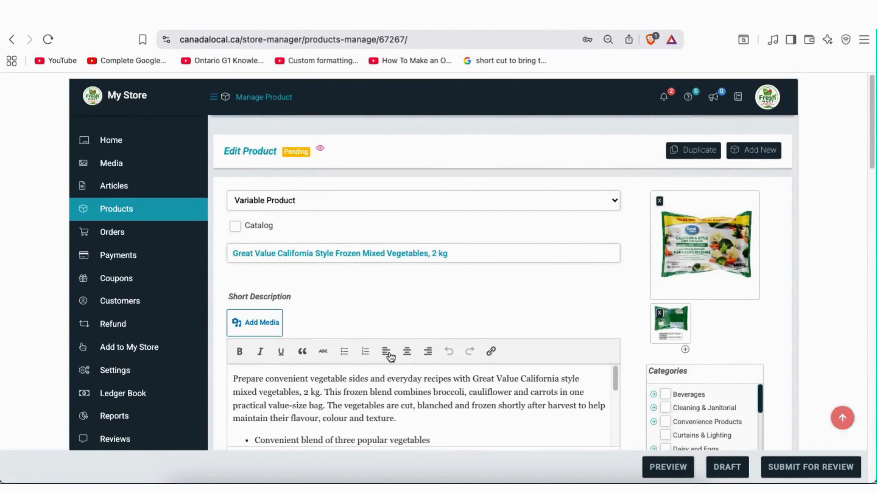
scroll(395, 293, down, 2)
scroll(400, 291, down, 1)
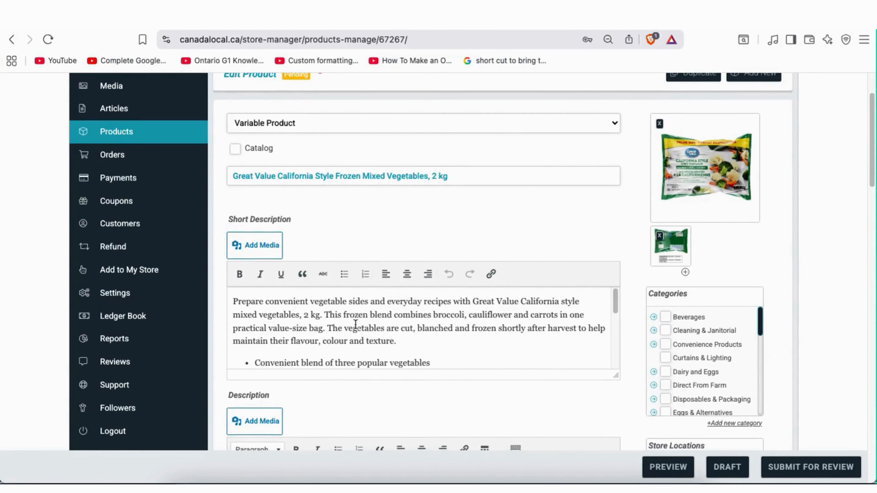
click(348, 315)
drag(299, 223, 231, 219)
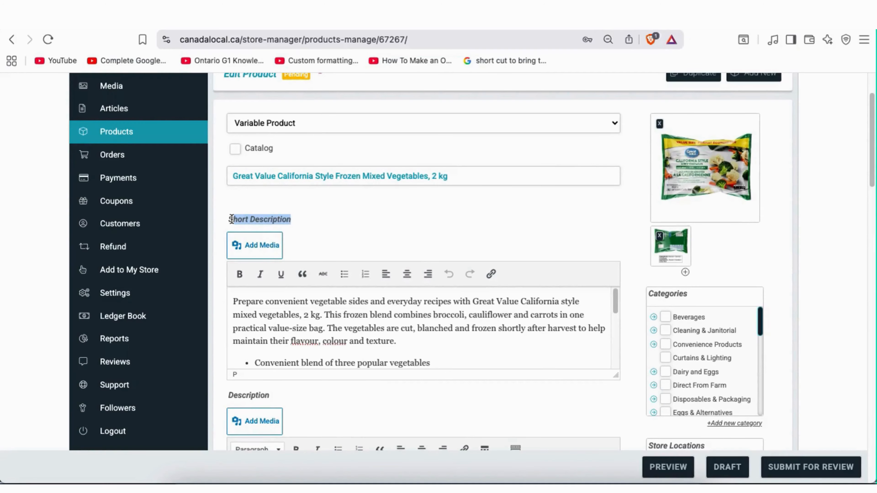
click(343, 313)
drag(617, 375, 616, 440)
scroll(559, 361, down, 3)
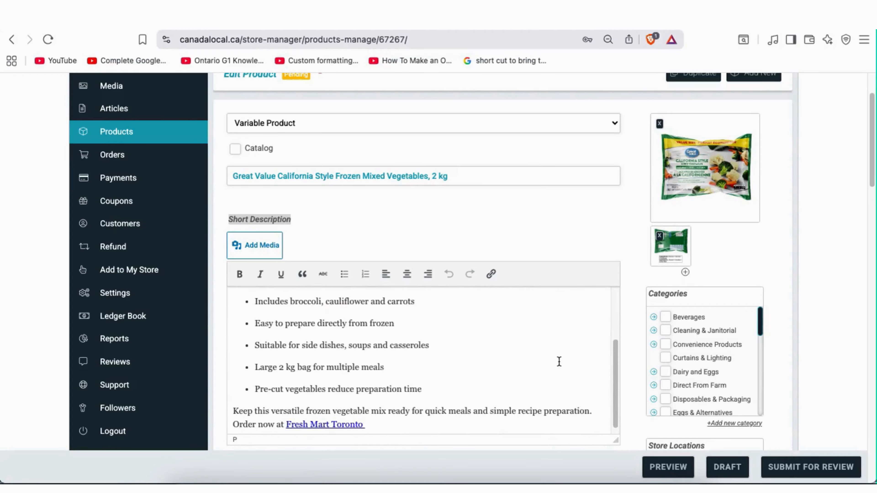
scroll(559, 361, down, 1)
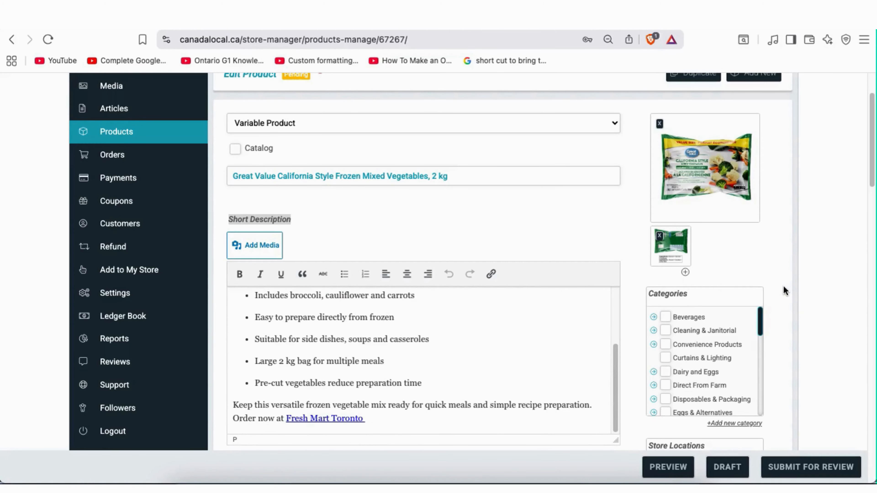
scroll(783, 286, down, 10)
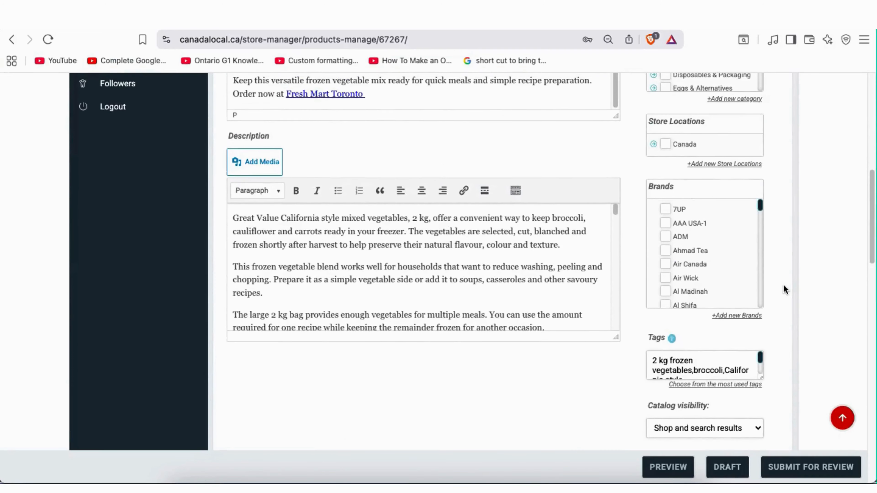
- Enlarge the Description editor and read through the long description down to the last question and answer
drag(271, 139, 235, 137)
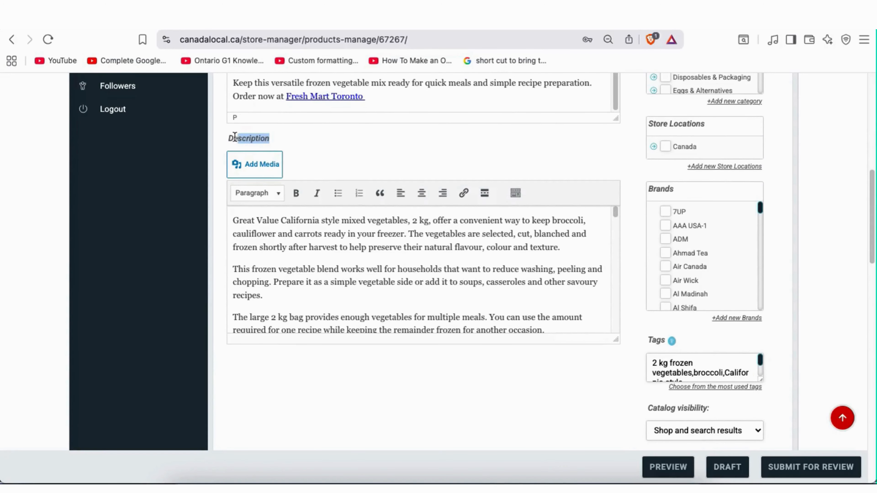
click(535, 271)
drag(617, 340, 617, 445)
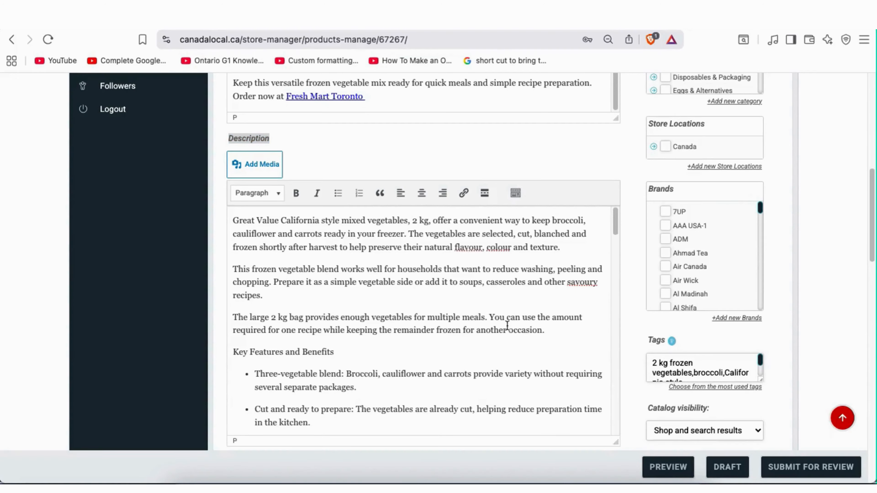
scroll(507, 325, down, 5)
scroll(507, 325, down, 10)
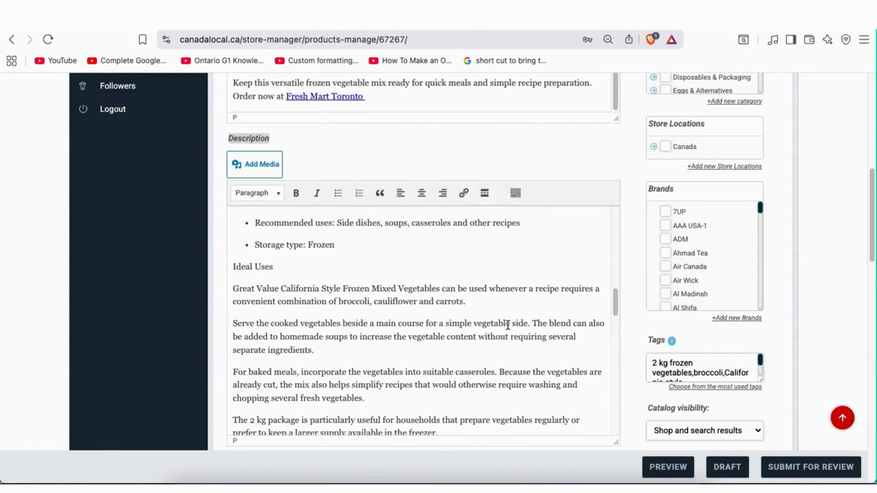
scroll(507, 325, down, 15)
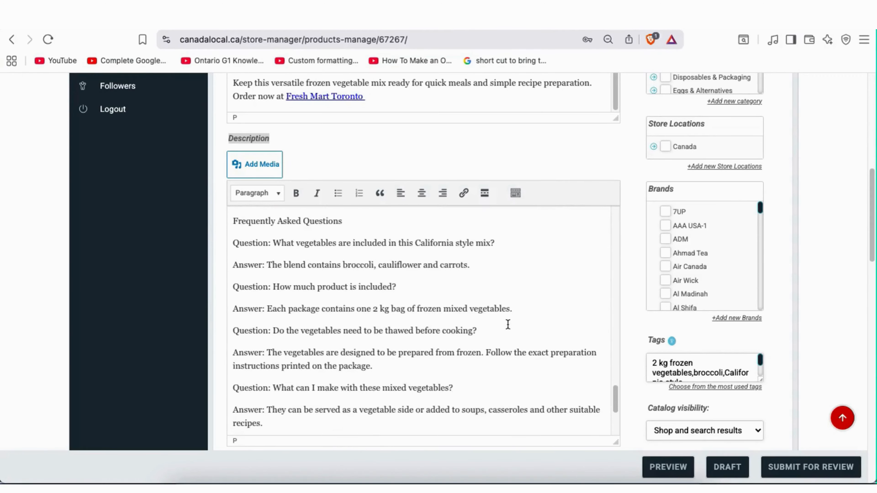
scroll(507, 325, down, 5)
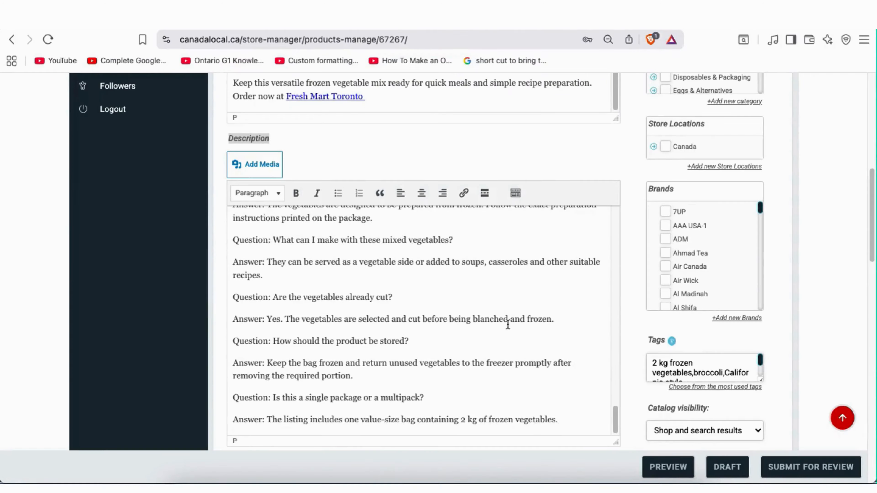
- Make the "Frequently Asked Questions" and "Shipping and Ordering Information" headings in the Description bold
scroll(503, 319, up, 8)
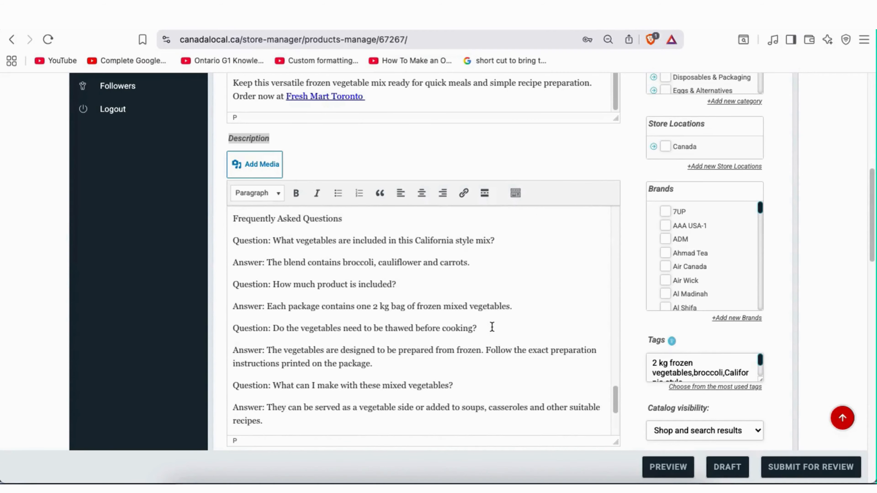
scroll(492, 326, up, 1)
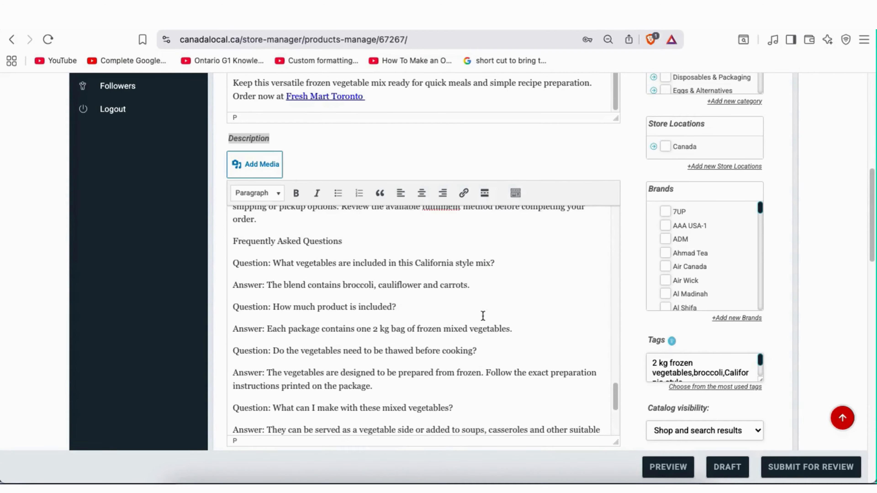
triple_click(288, 242)
click(295, 193)
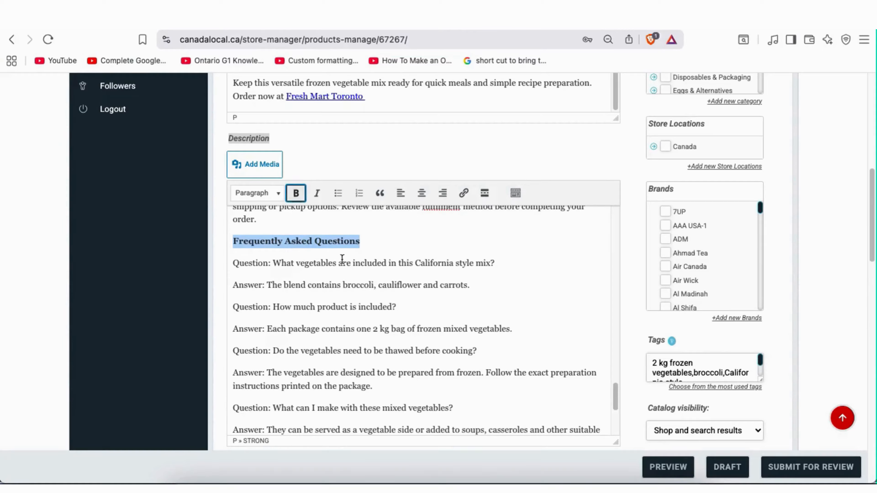
click(349, 268)
scroll(352, 272, up, 7)
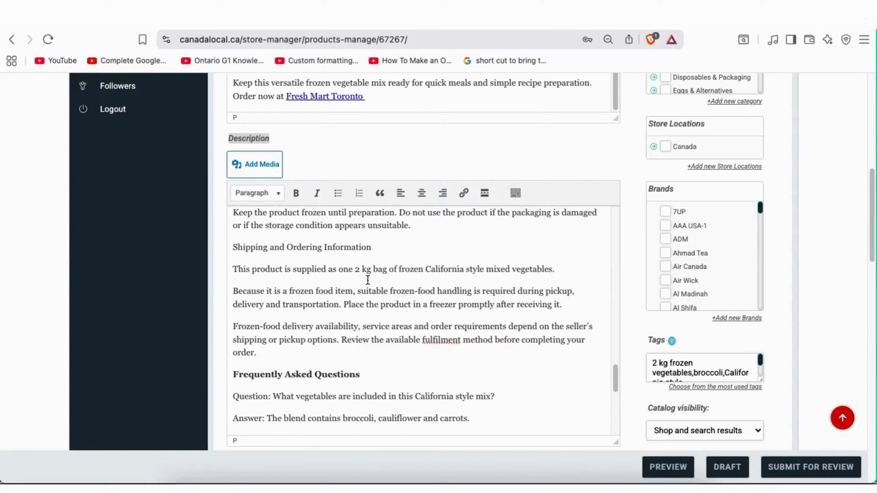
triple_click(332, 250)
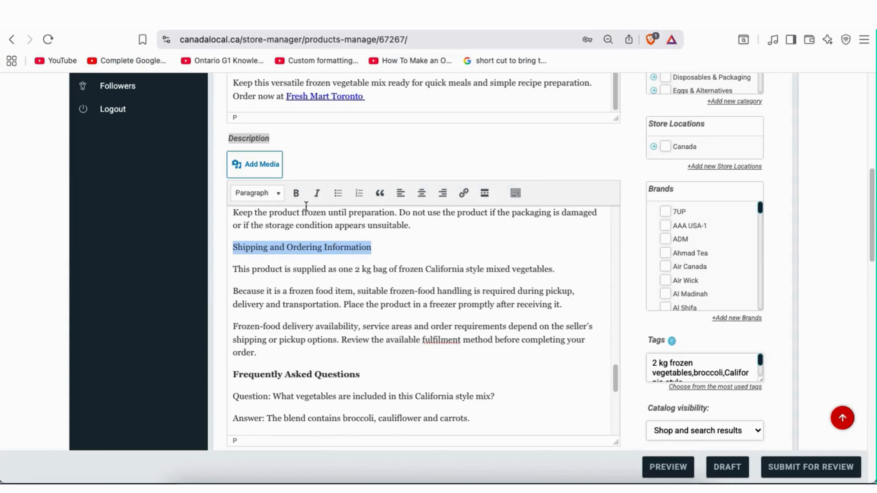
click(296, 193)
click(375, 291)
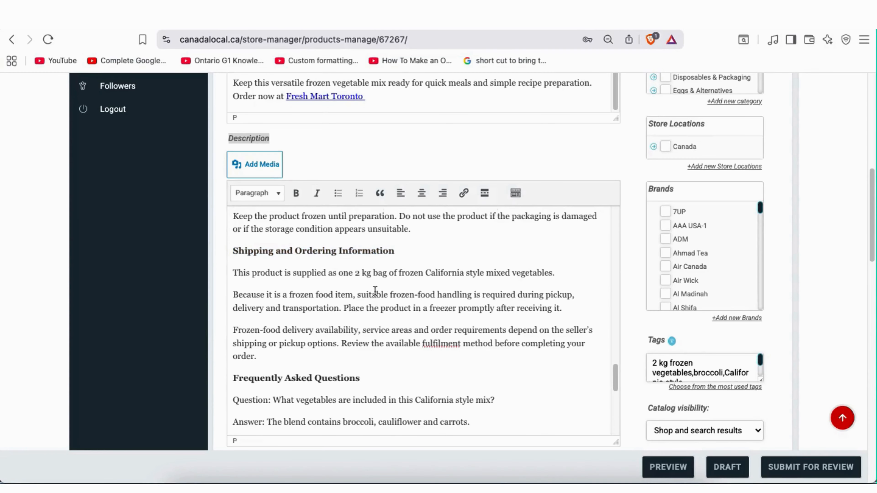
- Make the "Why Choose This Product?" heading in the Description bold
scroll(375, 291, up, 9)
scroll(374, 290, up, 7)
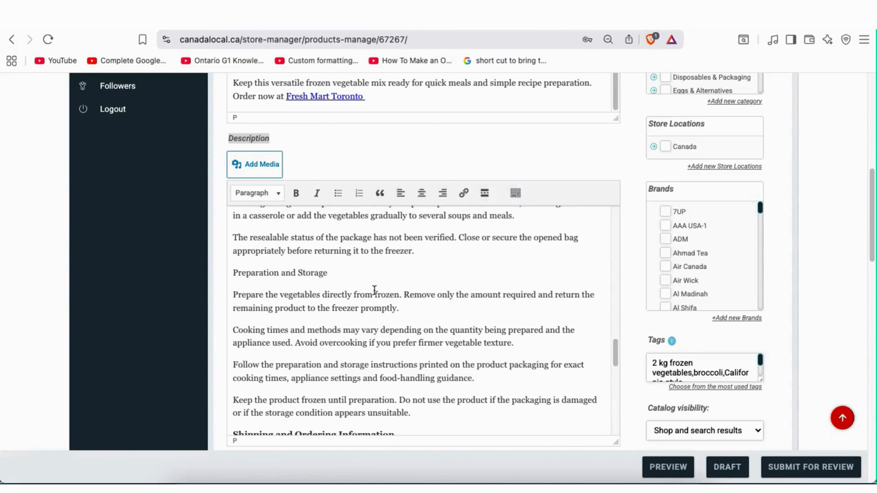
scroll(374, 290, up, 8)
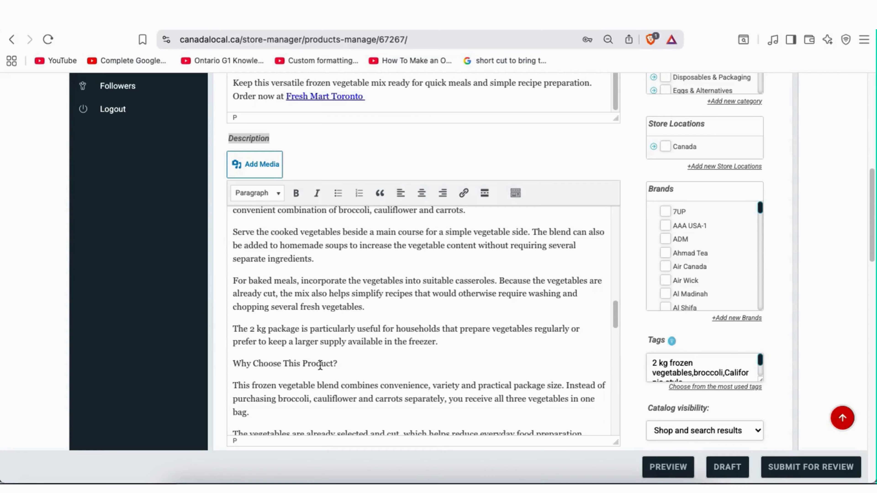
triple_click(320, 365)
click(296, 193)
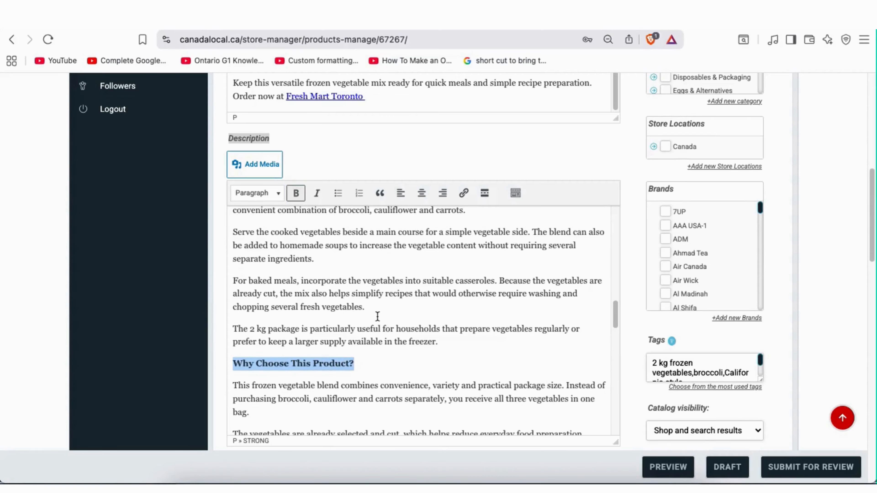
click(377, 316)
- Make the "Ideal Uses" heading below the specifications list in the Description bold
scroll(377, 316, down, 4)
scroll(377, 314, up, 4)
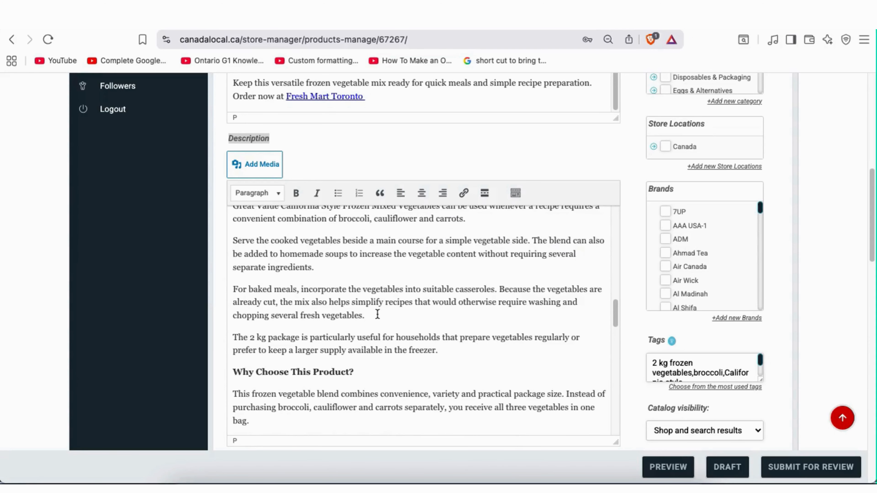
scroll(377, 314, up, 6)
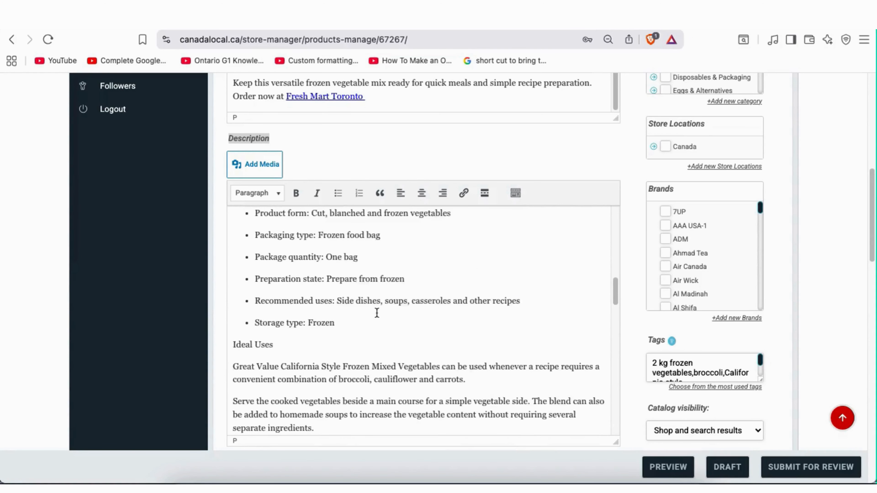
scroll(376, 313, up, 1)
triple_click(260, 368)
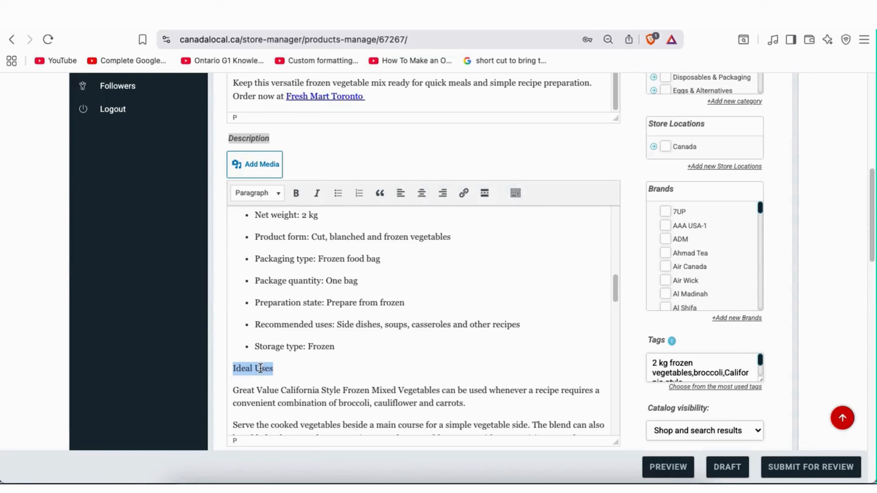
click(296, 193)
click(372, 304)
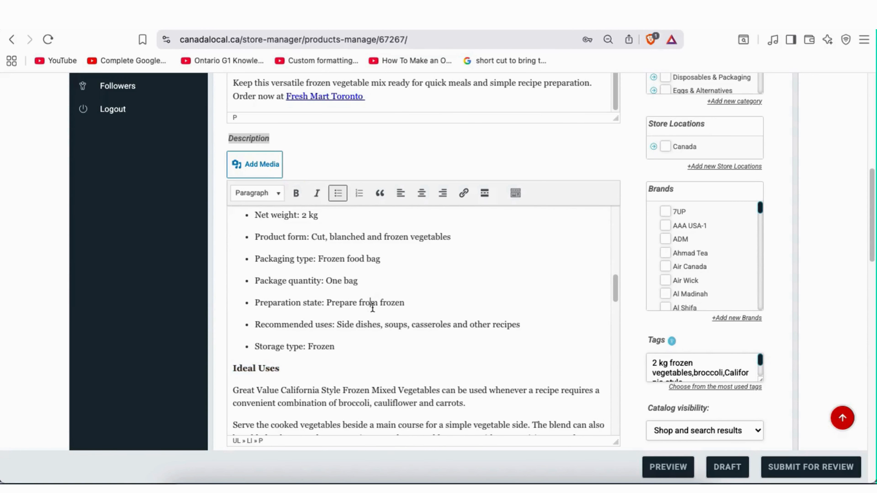
- Make the "Product Specifications" heading in the Description bold
scroll(373, 306, up, 6)
scroll(372, 306, up, 3)
scroll(372, 277, down, 2)
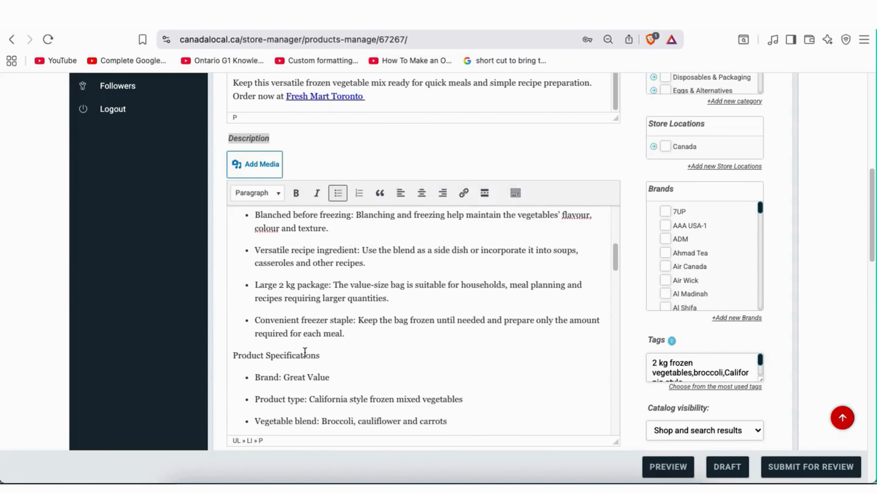
click(297, 355)
triple_click(296, 355)
click(296, 200)
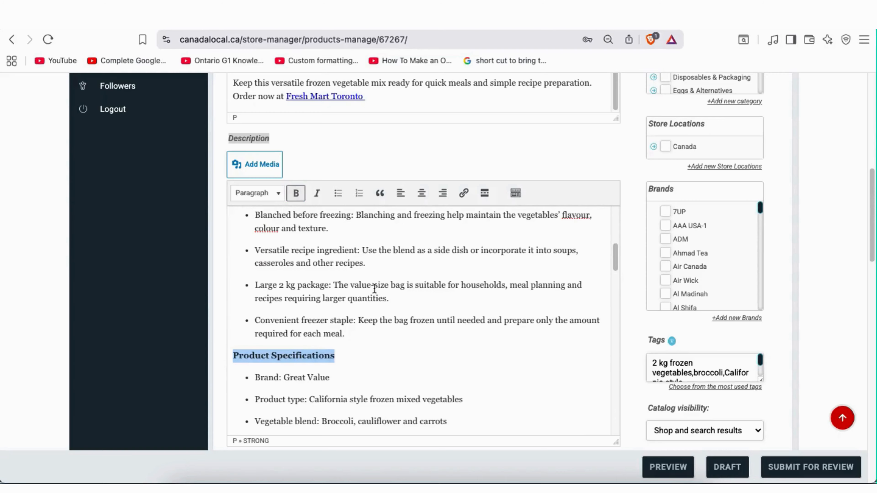
click(378, 289)
- Make the "Key Features and Benefits" heading above the first bullet list in the Description bold
scroll(379, 289, up, 3)
scroll(379, 289, up, 3)
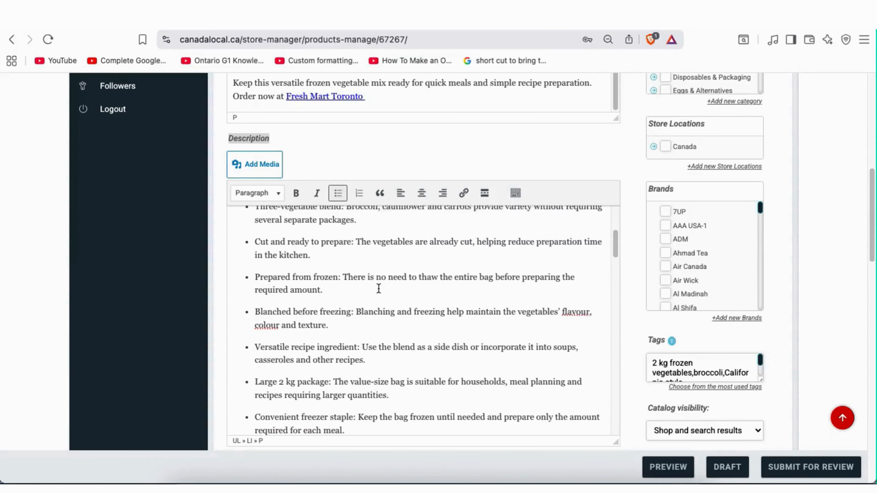
triple_click(320, 273)
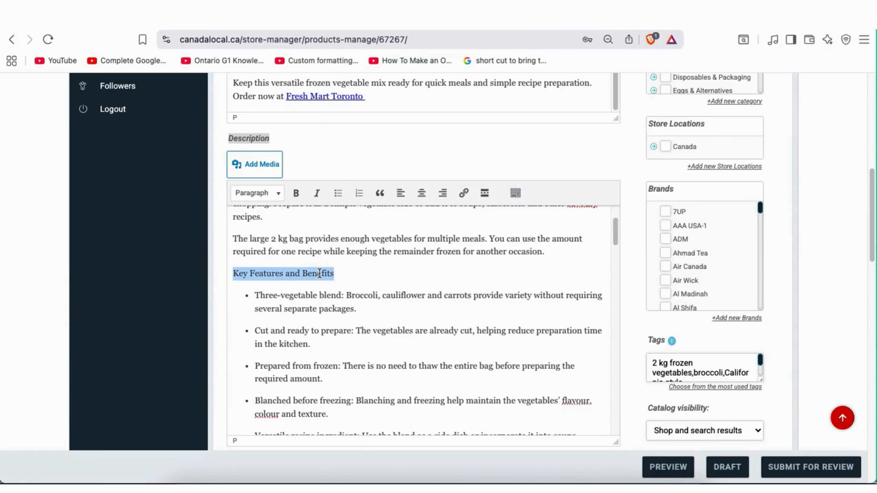
click(296, 193)
click(409, 307)
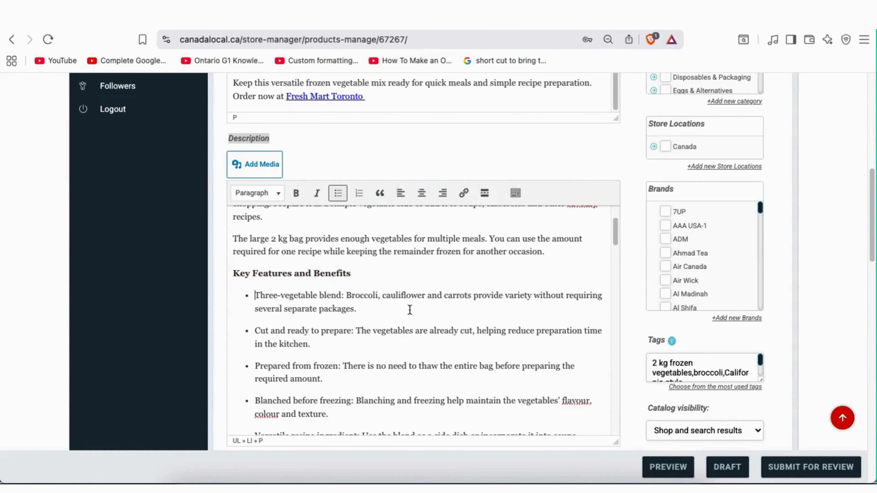
scroll(410, 309, up, 3)
scroll(410, 310, up, 5)
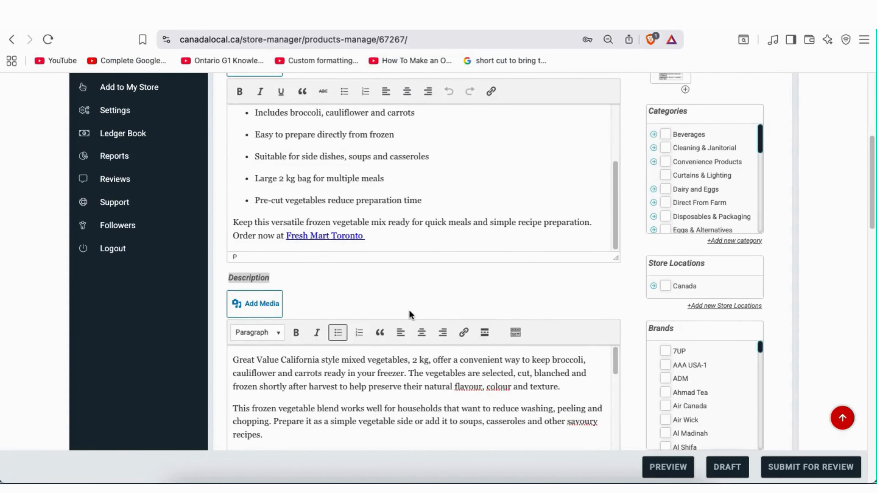
scroll(452, 285, down, 5)
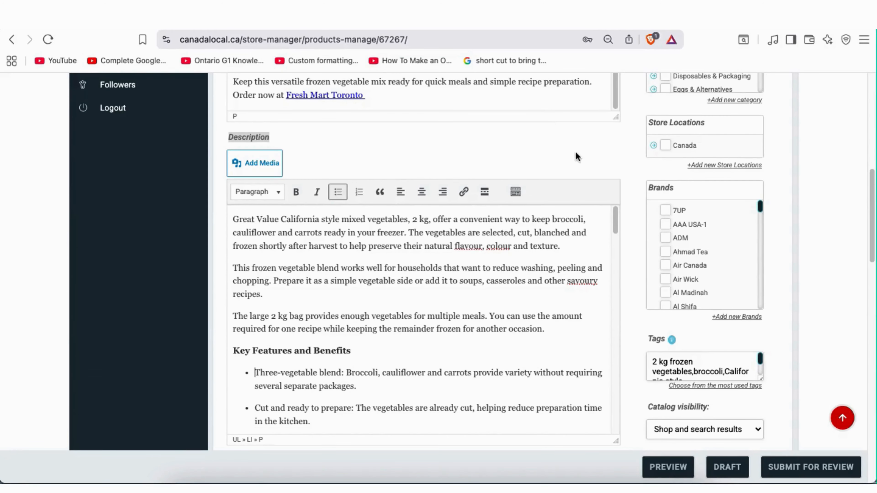
scroll(576, 152, down, 6)
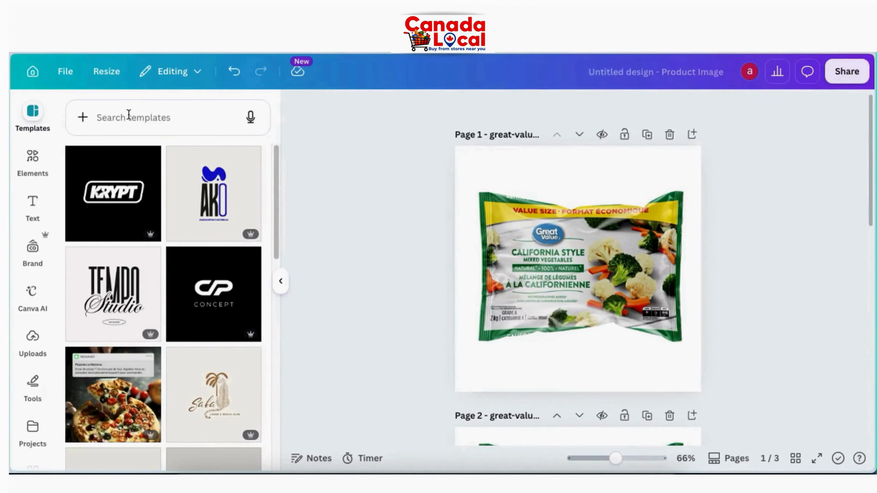
- Switch to the product image design in Canva and check its custom resize dimensions and how the vegetable bag image fills the first page
click(105, 72)
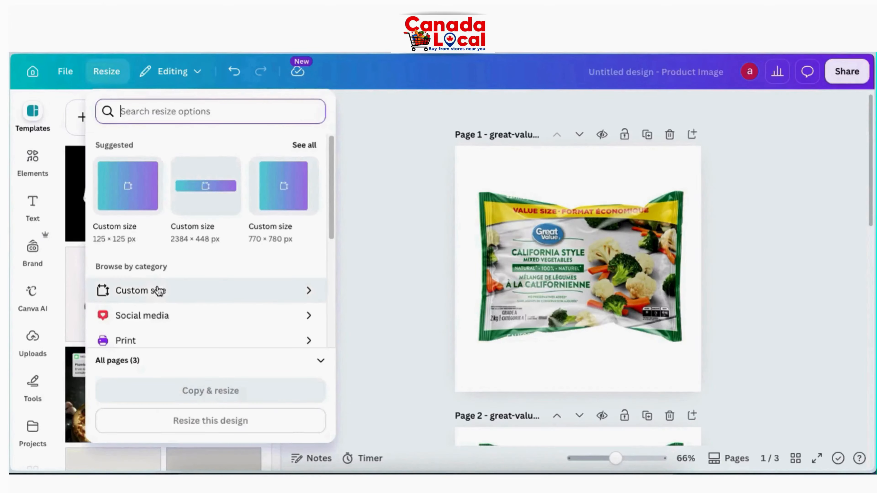
click(156, 298)
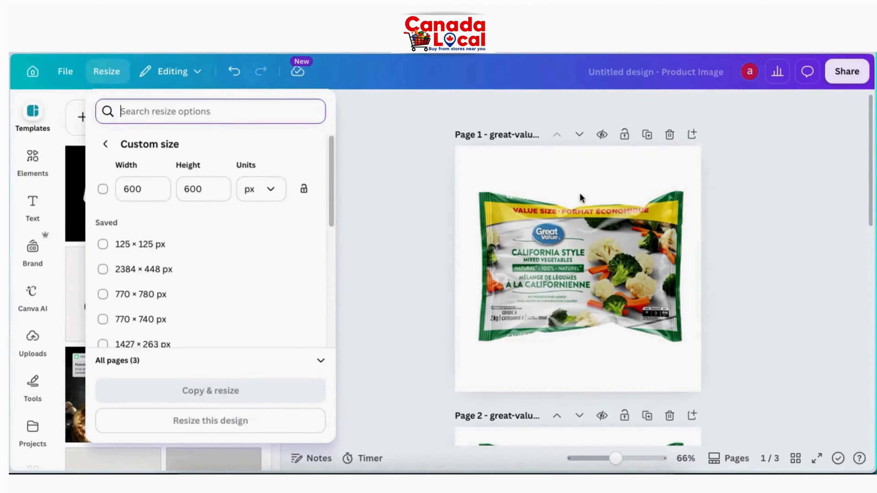
click(573, 182)
click(566, 251)
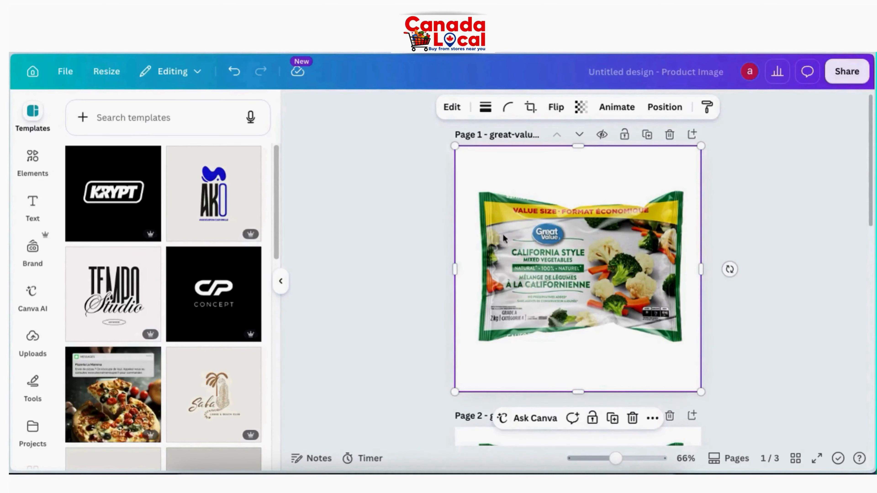
key(Escape)
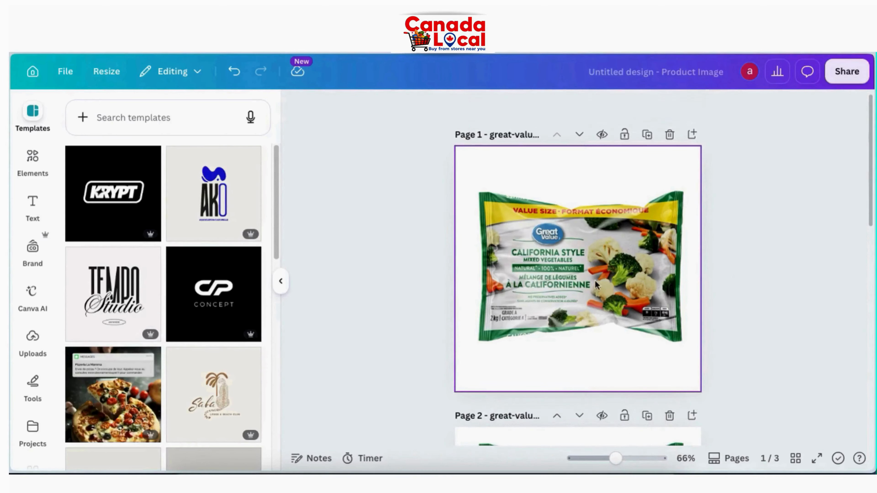
scroll(606, 287, down, 4)
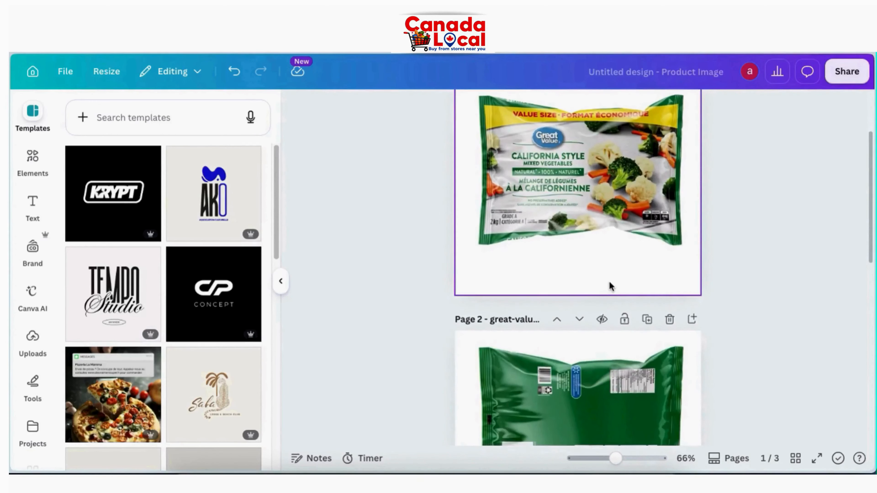
scroll(523, 163, up, 4)
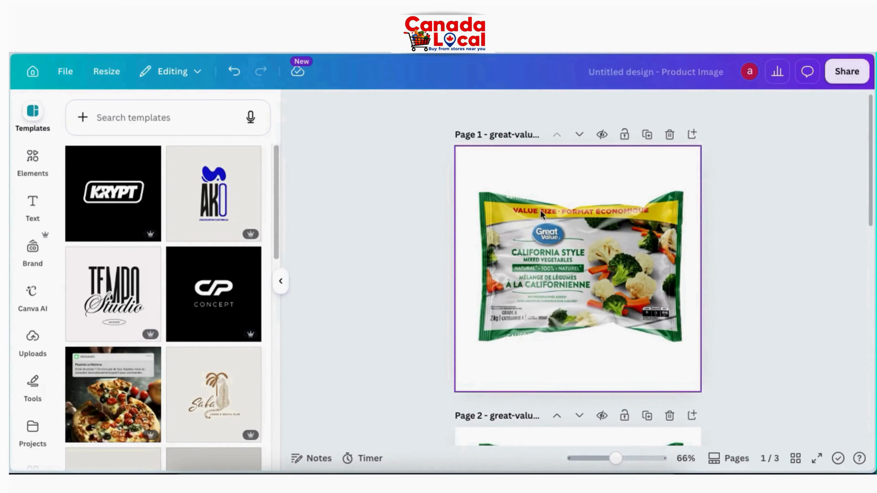
click(106, 72)
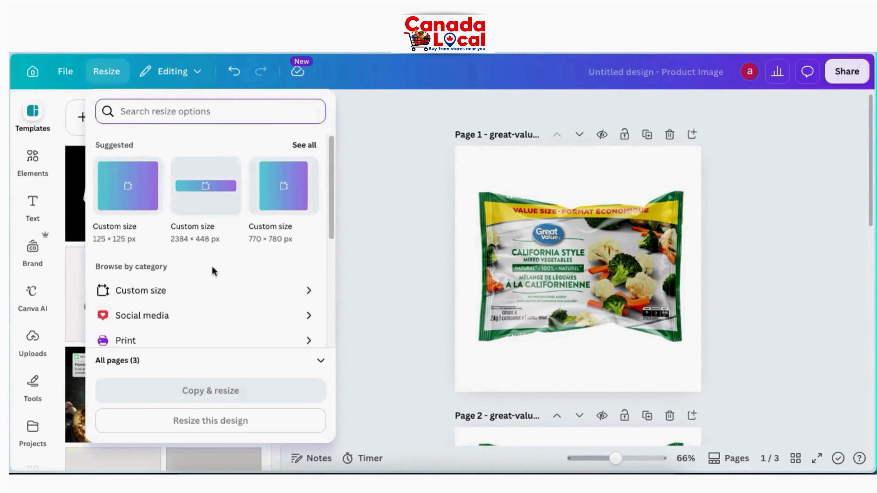
click(160, 297)
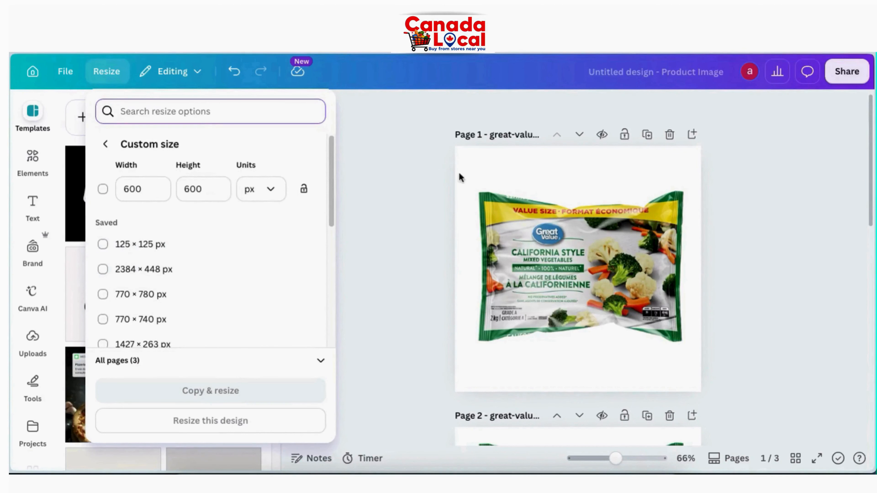
click(511, 188)
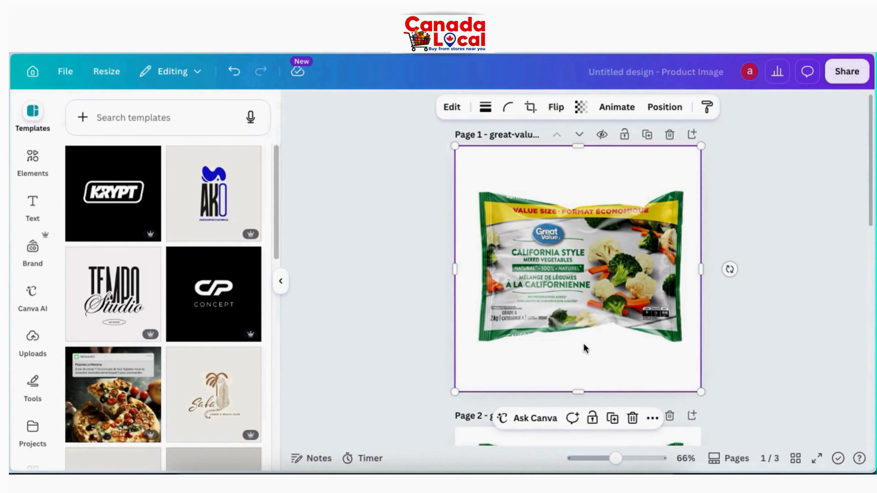
- Look over the front and back package images on the first two pages of the Canva design
key(Escape)
scroll(605, 283, down, 5)
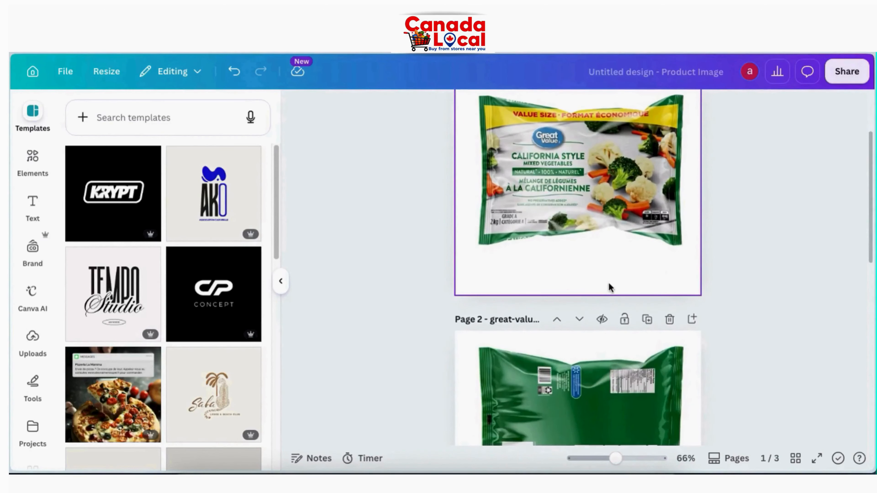
scroll(609, 380, down, 5)
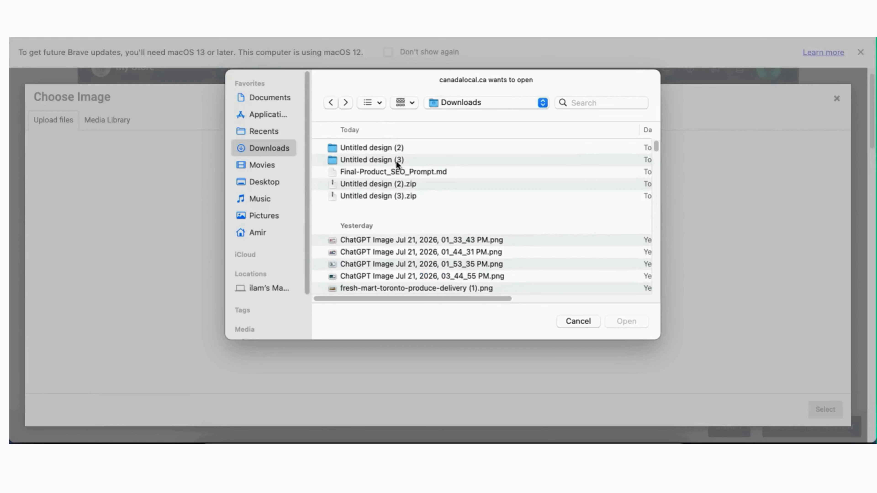
- Upload the front and back vegetable package JPGs from the Untitled design (3) folder to the store's media library
click(397, 164)
double_click(404, 167)
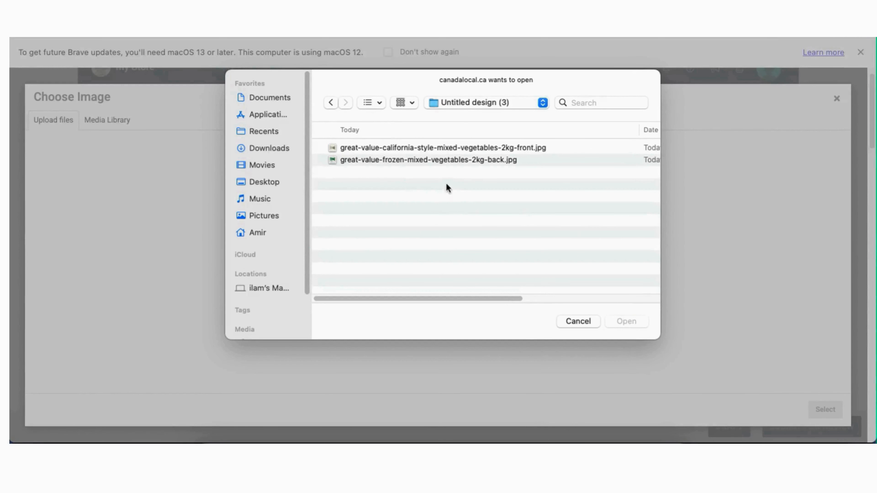
drag(446, 184, 440, 141)
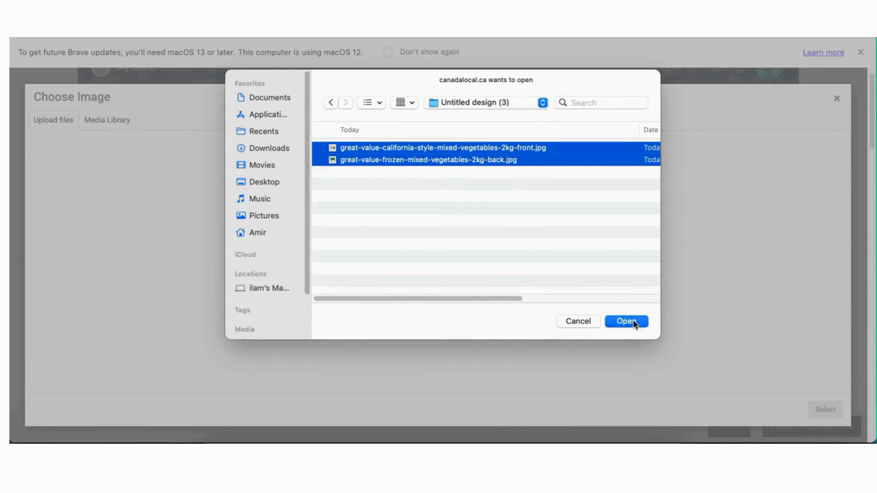
click(627, 321)
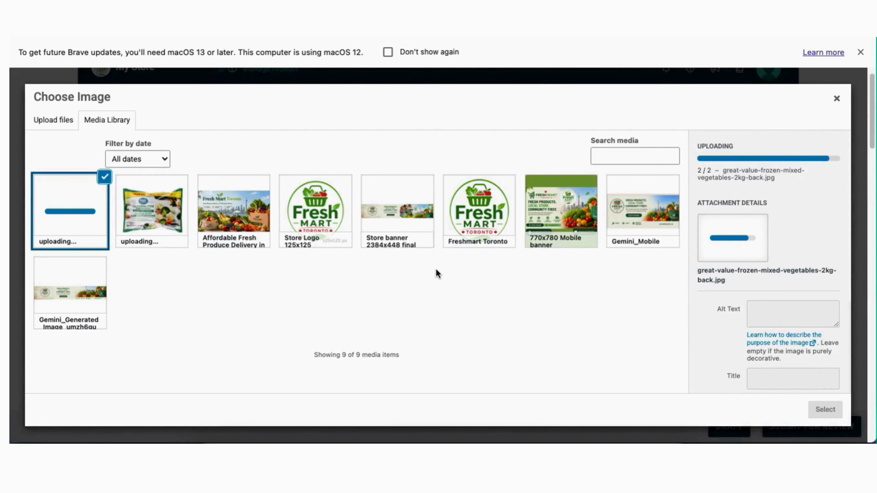
- Set great-value-california-style-mixed-vegetables-2kg-front.jpg as the product's main image
click(166, 223)
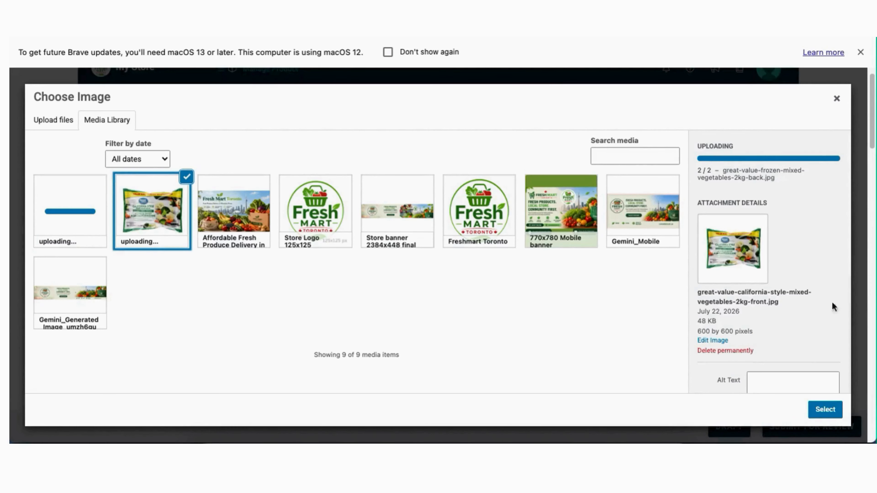
scroll(816, 288, down, 3)
scroll(817, 285, down, 2)
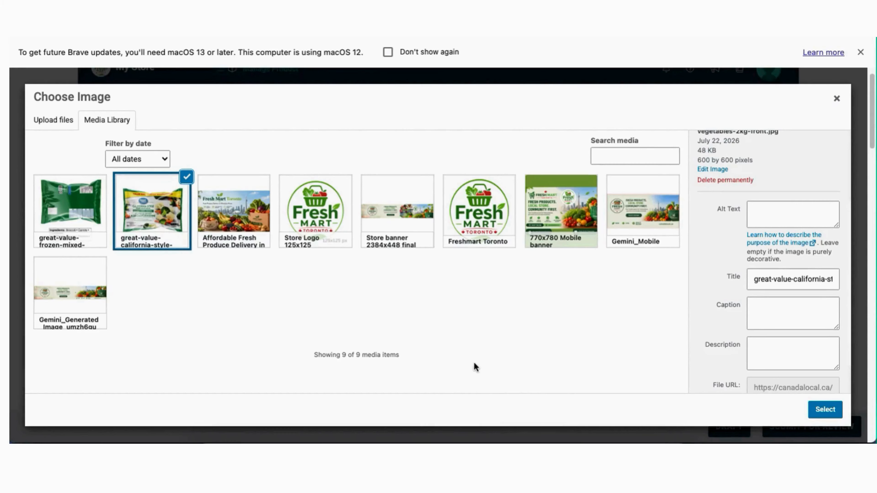
scroll(787, 276, down, 1)
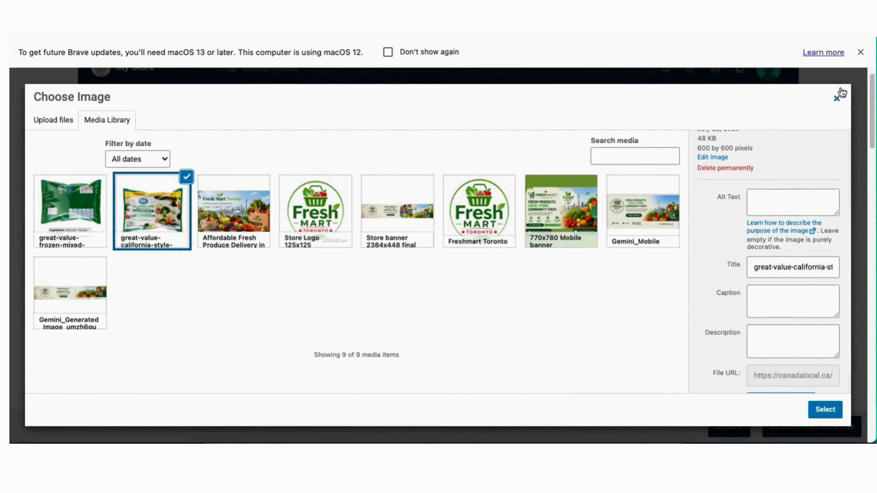
click(824, 409)
- Enlarge the Short Description editor vertically and review its intro paragraph and bullet list
scroll(495, 341, down, 5)
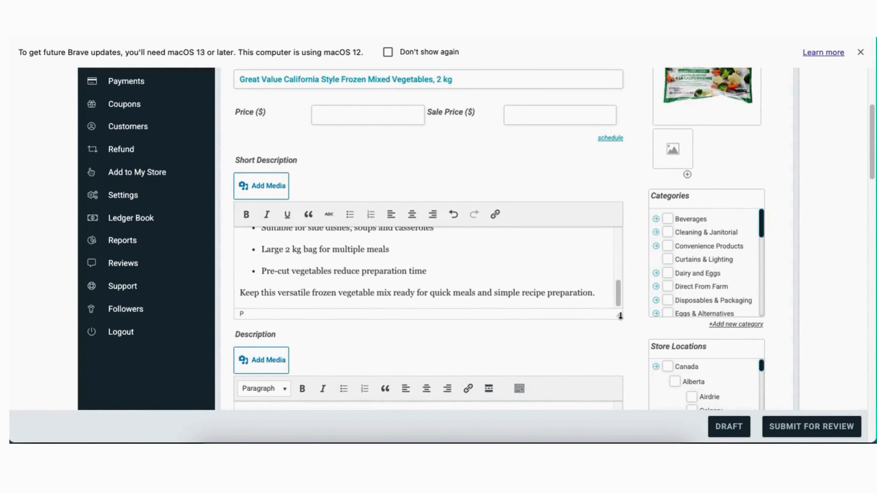
drag(617, 314, 601, 405)
scroll(348, 289, up, 3)
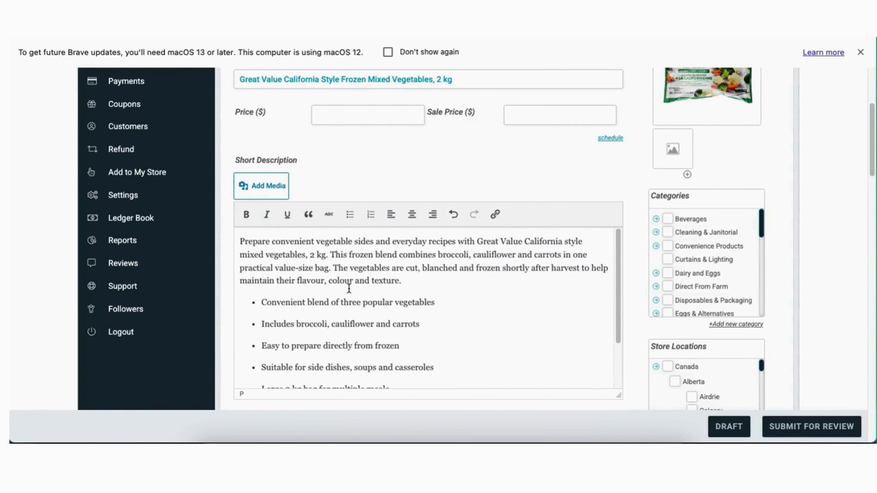
scroll(349, 288, down, 2)
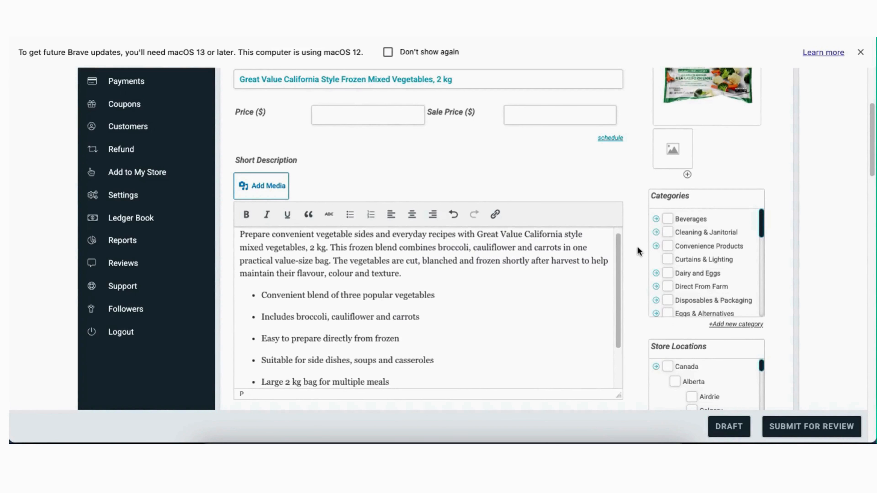
- Cut the Image 1 text from "Alternative Text:" through the media description paragraph out of the product Description
scroll(636, 246, down, 5)
scroll(637, 245, down, 7)
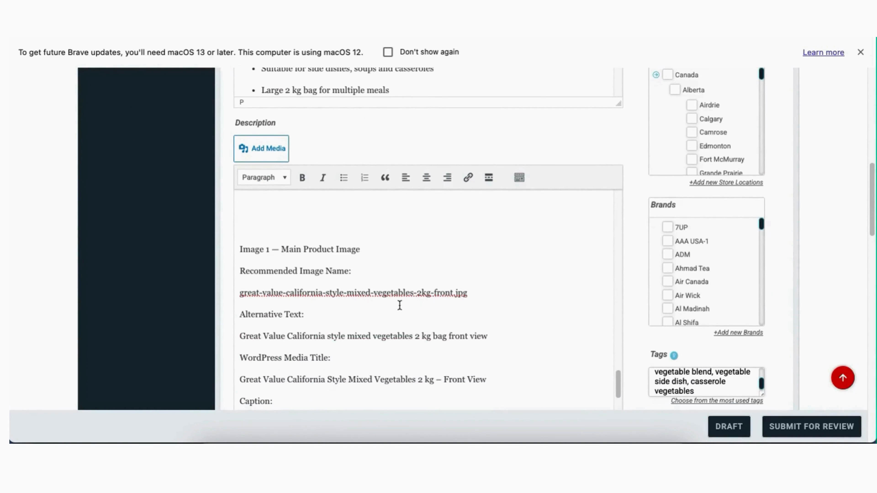
scroll(386, 303, down, 4)
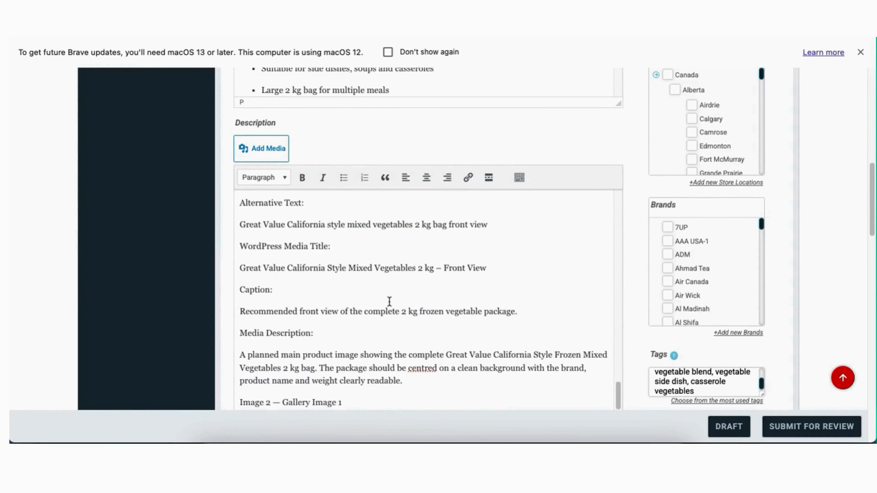
scroll(389, 302, up, 1)
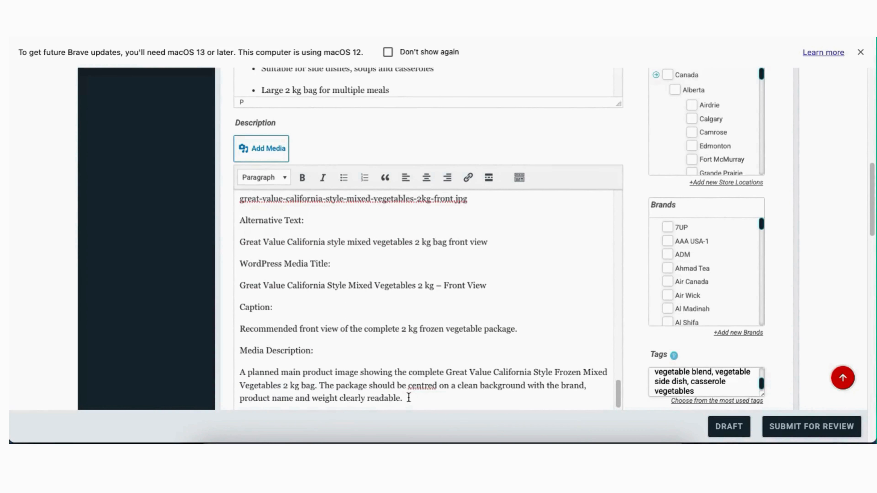
drag(409, 398, 241, 221)
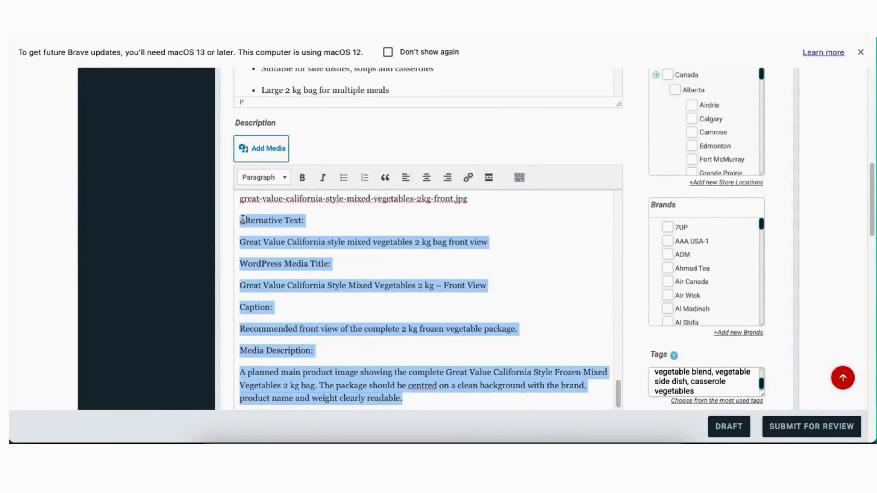
right_click(255, 223)
click(265, 218)
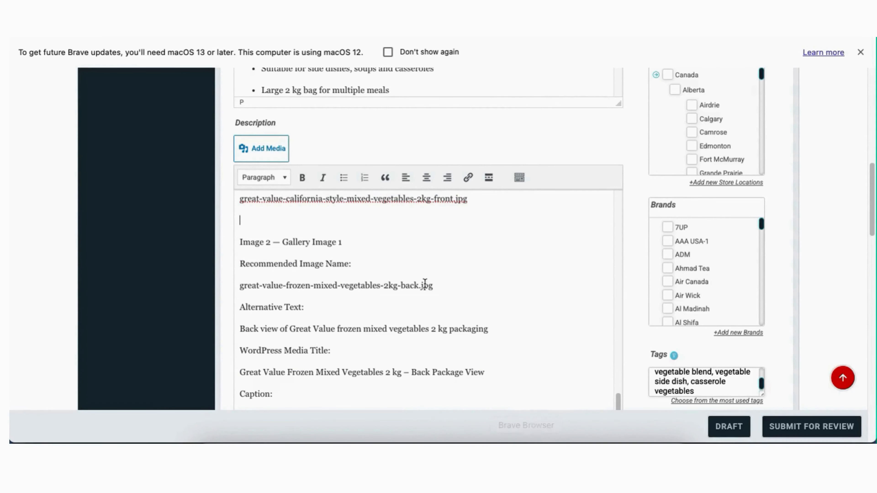
- Reopen the main product image selection and paste the cut image text into the front image's Description field
scroll(664, 225, up, 10)
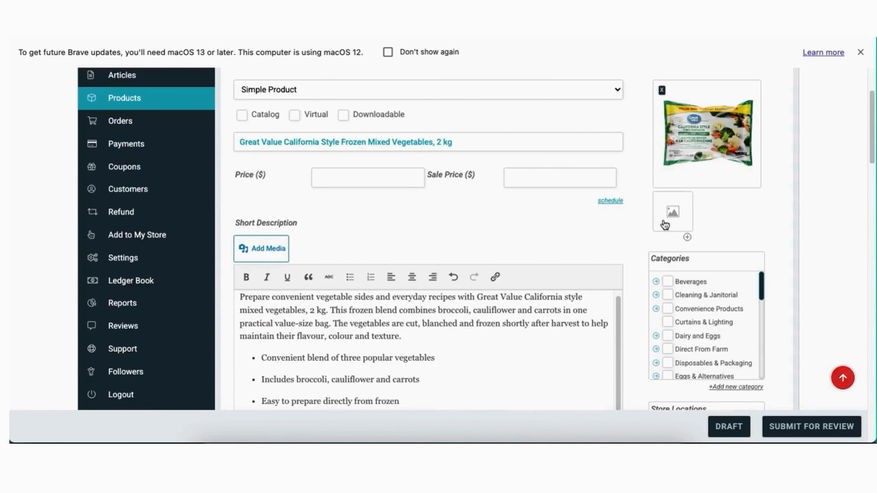
click(702, 135)
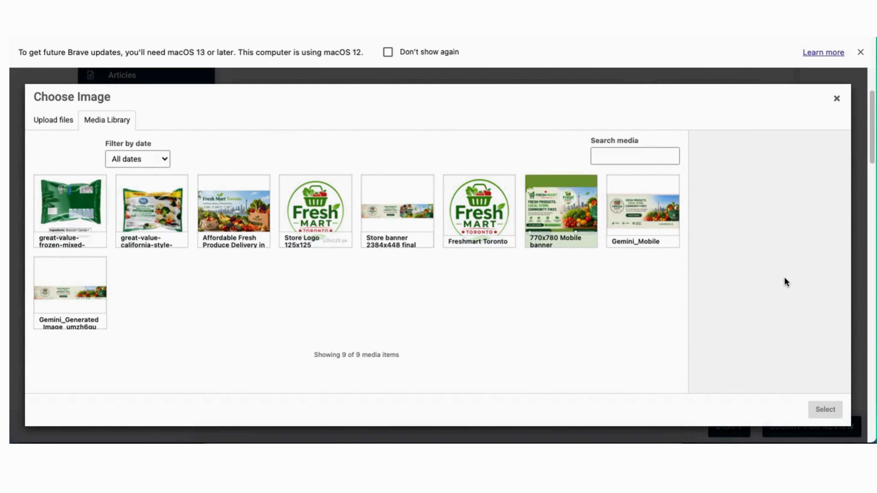
click(151, 214)
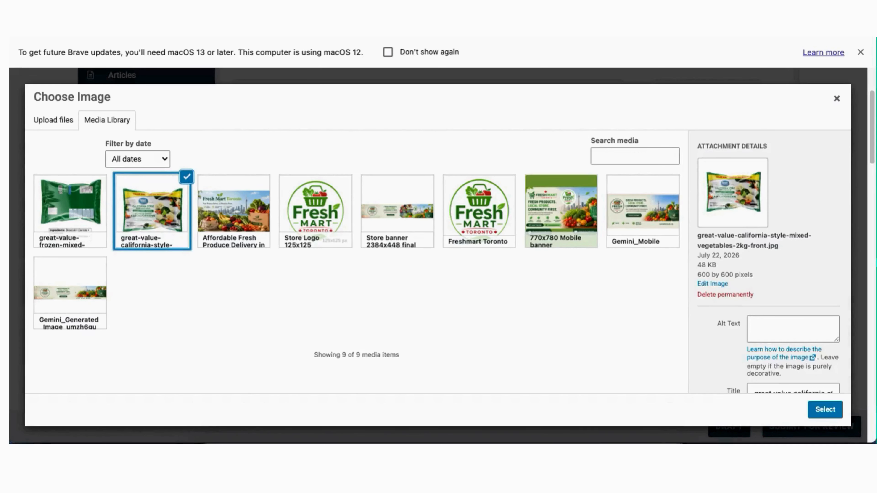
scroll(840, 261, down, 5)
click(784, 304)
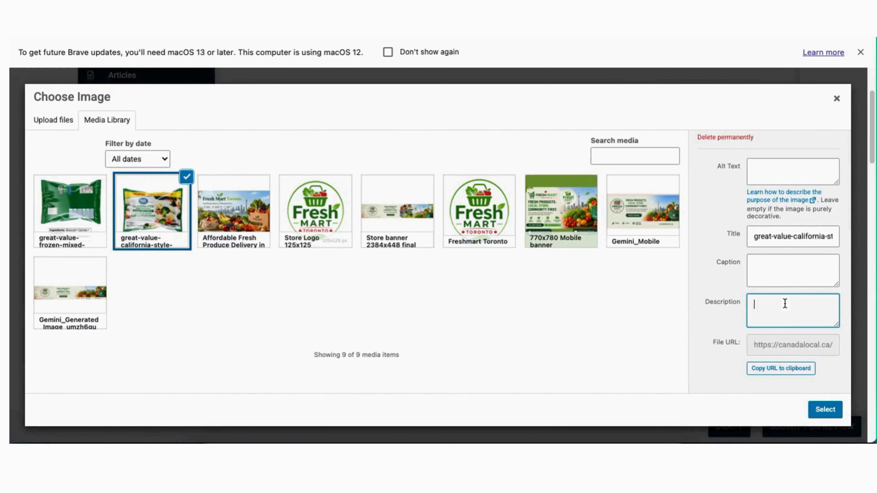
right_click(784, 303)
click(701, 318)
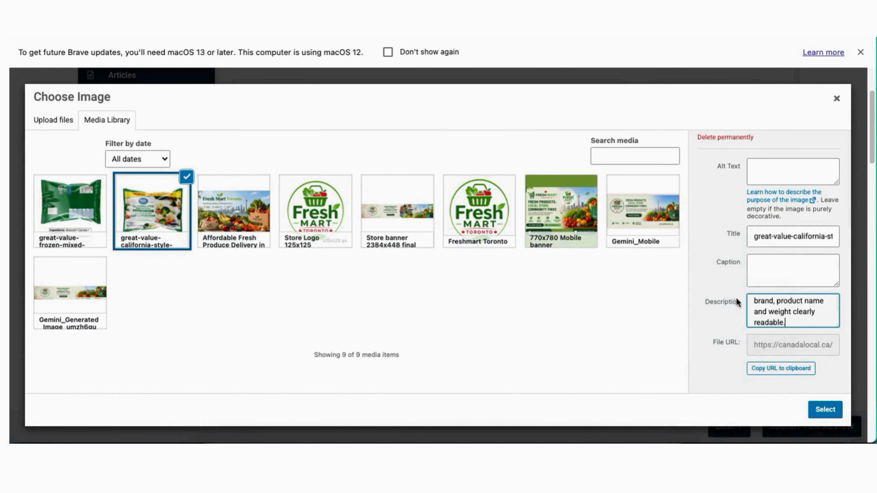
- Examine the text pasted in the front image's Description field to locate the alternative text and media title entries
scroll(784, 310, up, 10)
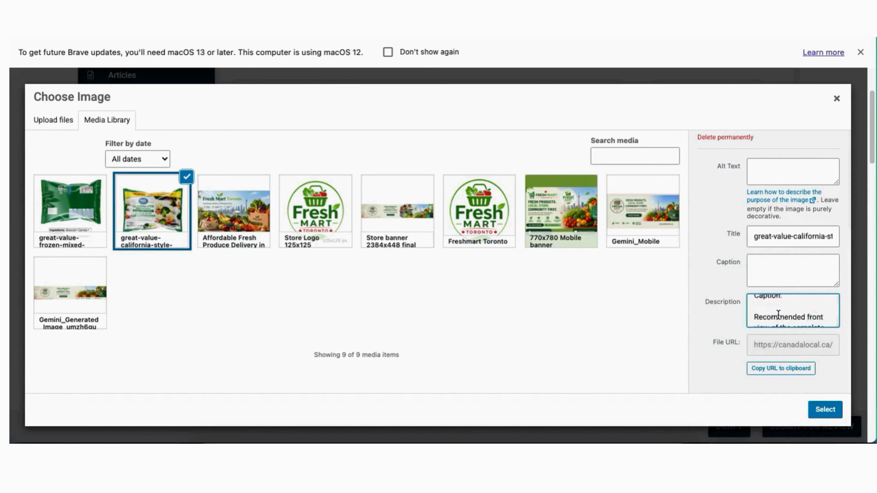
scroll(785, 310, up, 2)
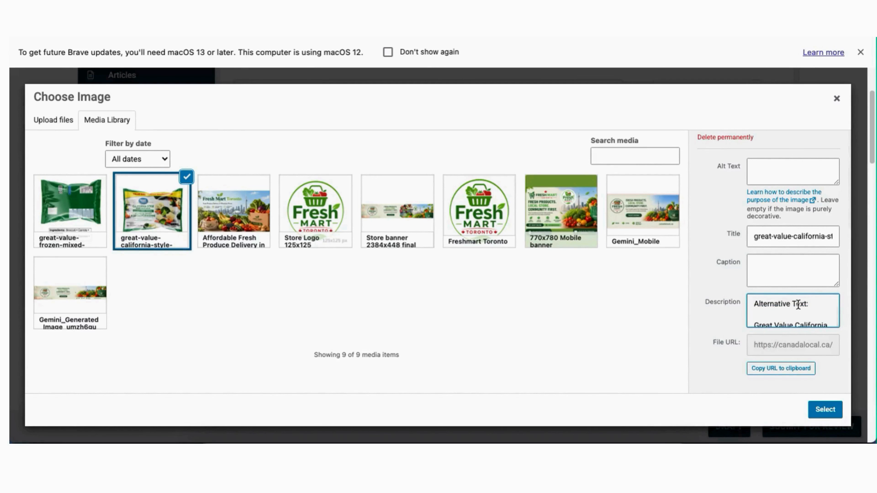
scroll(791, 306, down, 3)
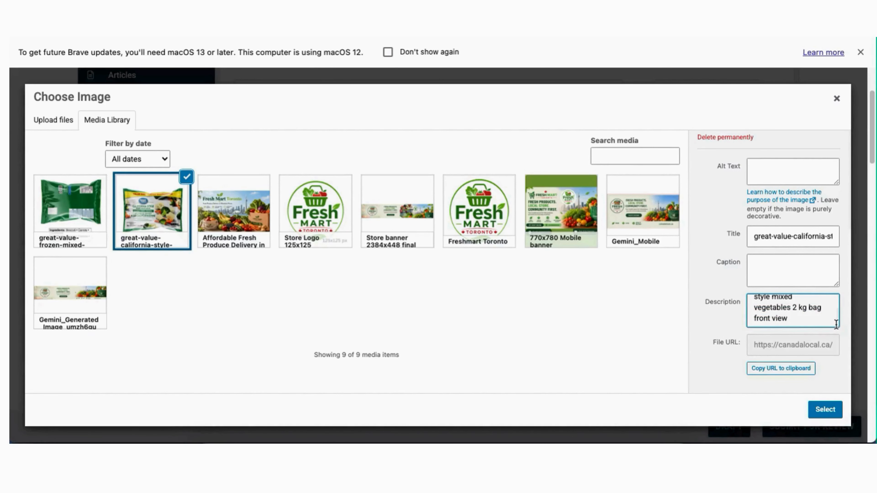
scroll(836, 321, up, 5)
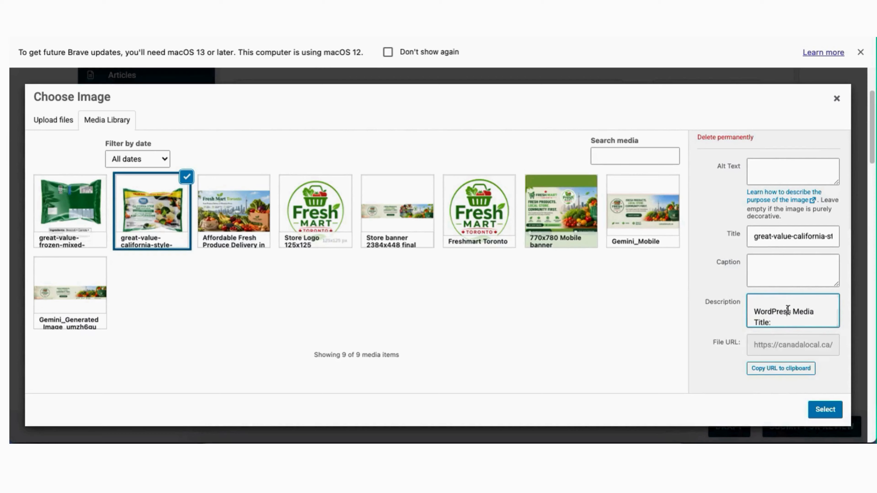
scroll(787, 310, up, 5)
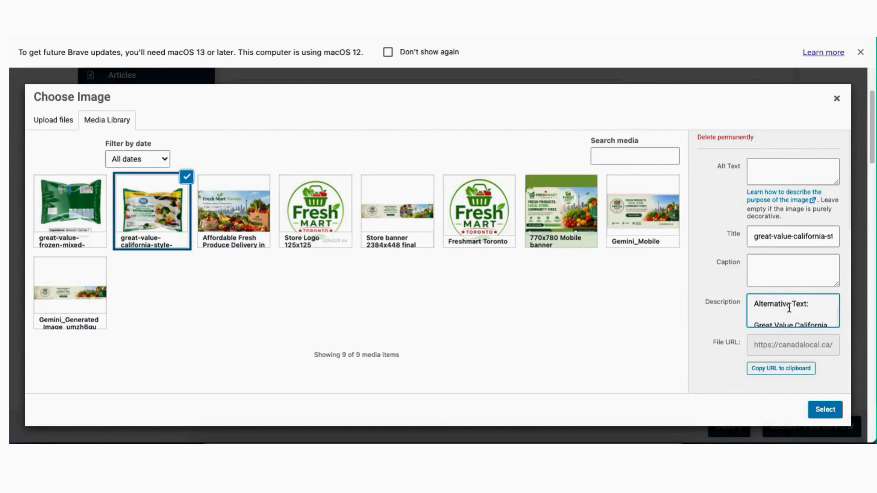
scroll(789, 308, down, 2)
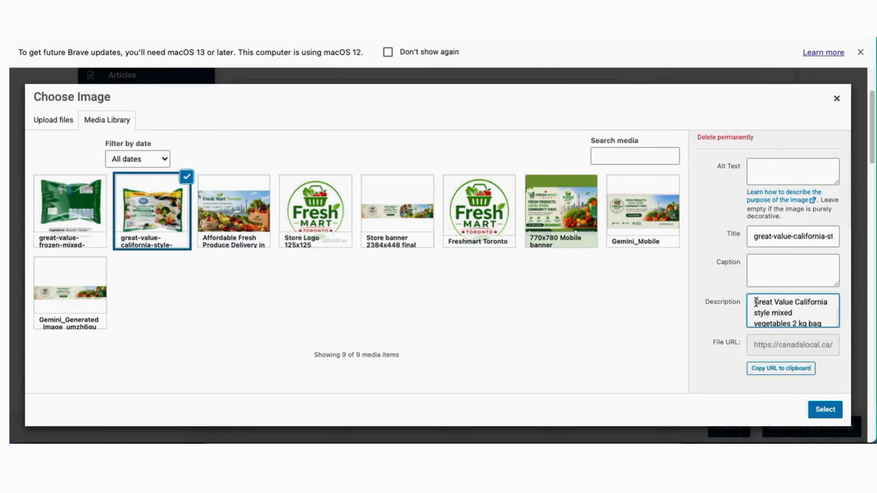
drag(756, 302, 779, 314)
click(782, 311)
scroll(788, 312, down, 1)
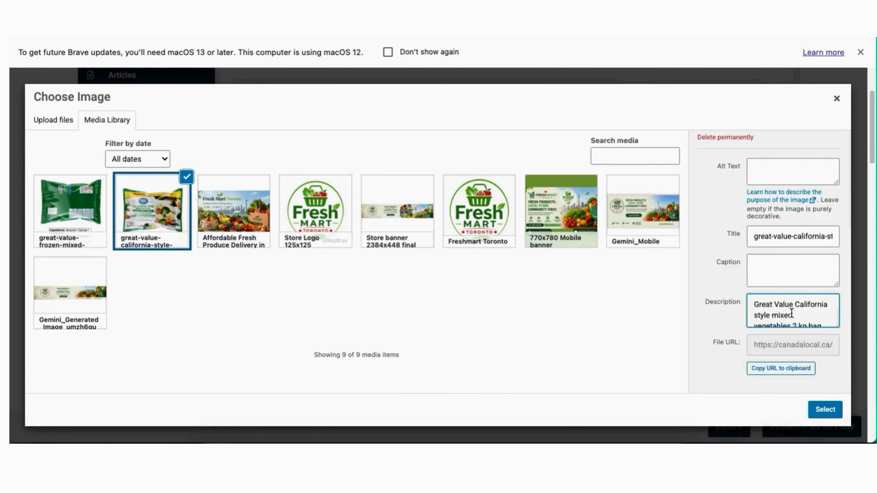
scroll(790, 312, down, 3)
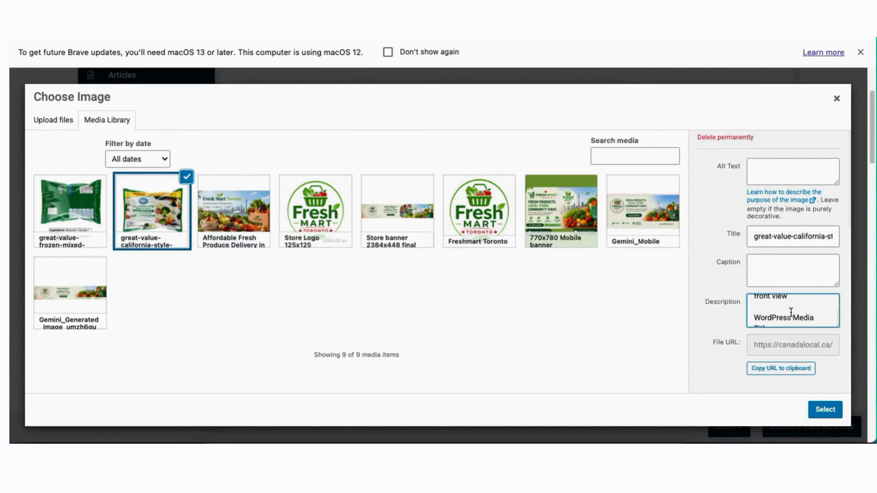
scroll(791, 313, up, 2)
scroll(791, 312, down, 4)
scroll(791, 313, up, 2)
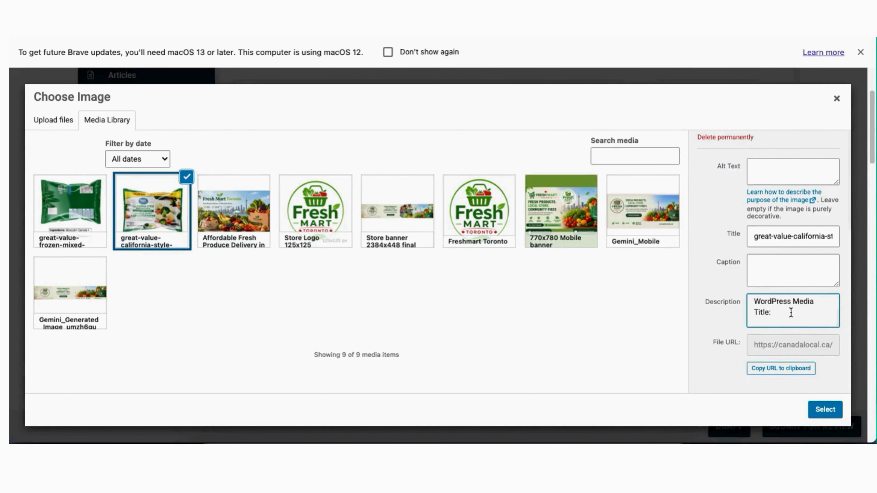
scroll(791, 313, up, 2)
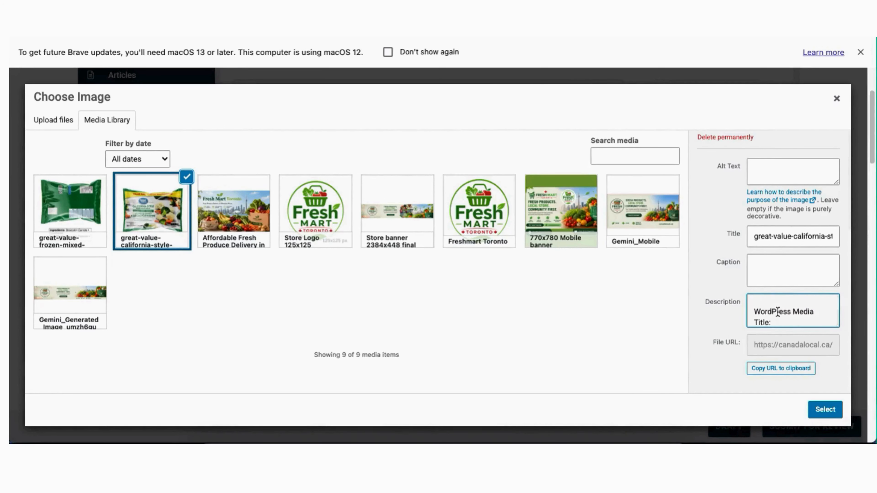
- Move the "Alternative Text:" label and its front view sentence from the image's Description field into its Alt Text field
scroll(777, 312, up, 2)
drag(789, 316, 747, 296)
key(super+x)
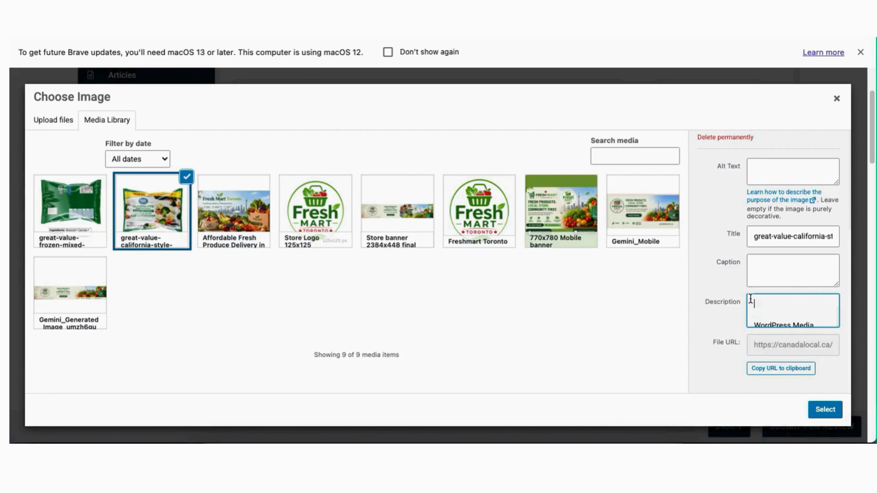
click(762, 170)
key(super+v)
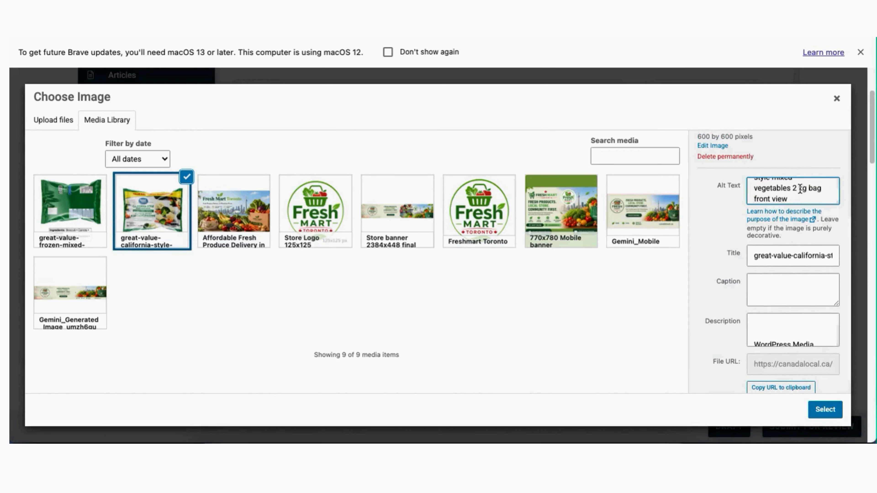
- Remove the "Alternative Text:" label and the blank line under it from the front image's Alt Text field
scroll(800, 189, up, 3)
click(800, 189)
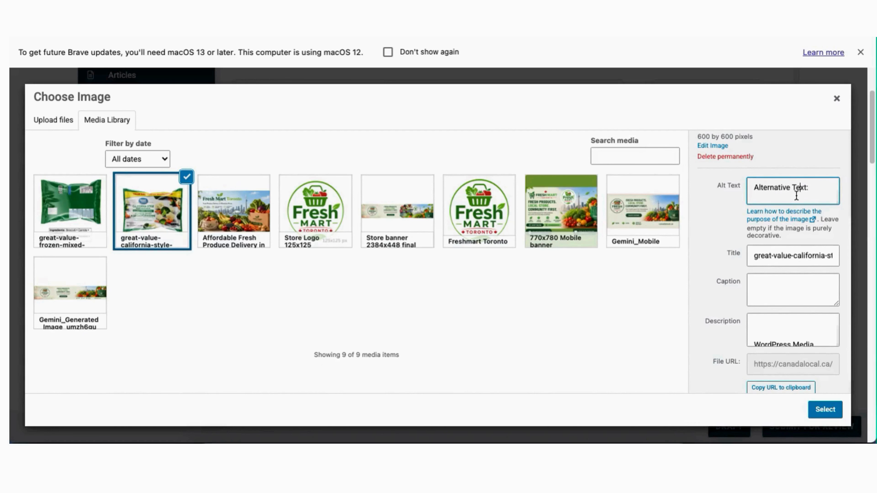
scroll(796, 196, down, 1)
scroll(797, 196, up, 1)
scroll(798, 195, down, 1)
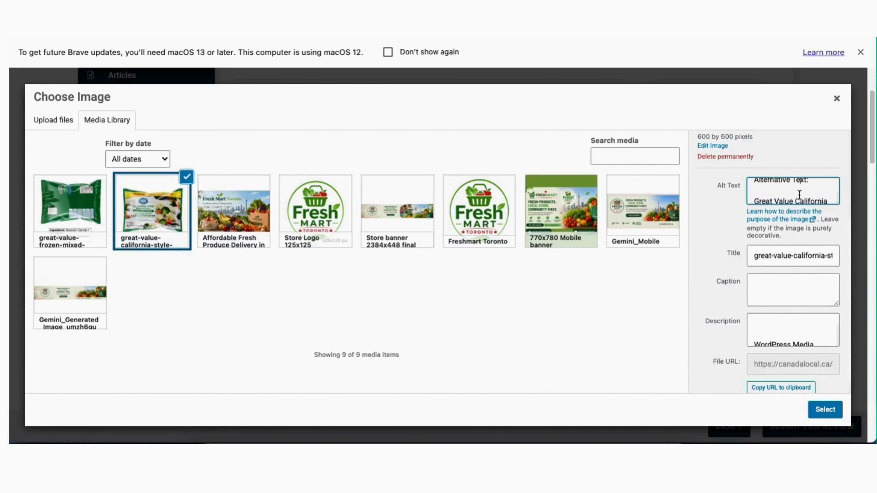
drag(755, 198, 747, 180)
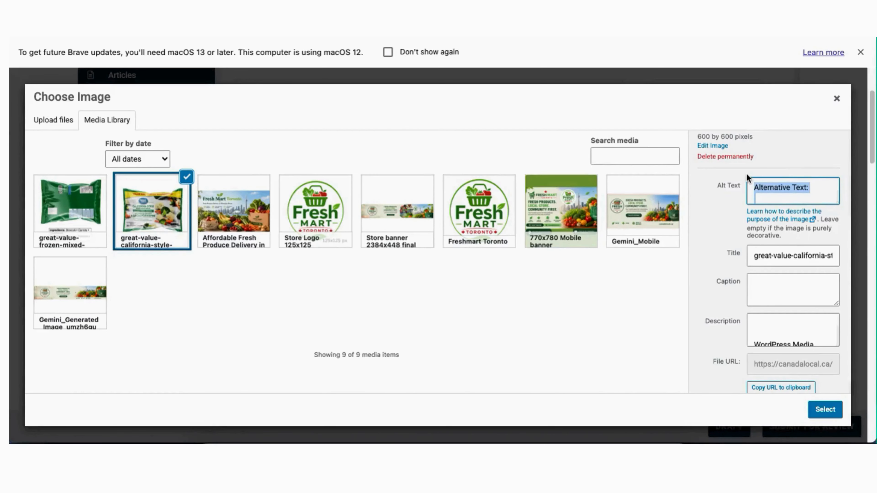
key(BackSpace)
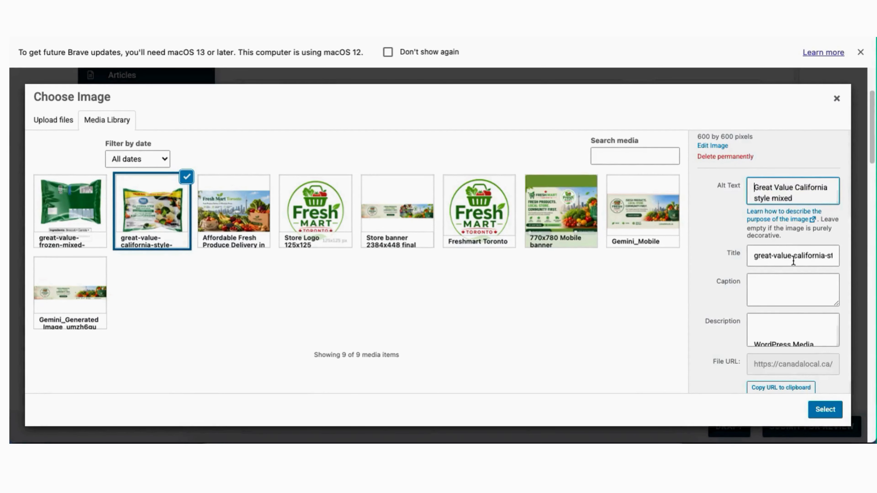
- Delete the "WordPress Media Title:" label from the front image's Description field
scroll(797, 311, down, 1)
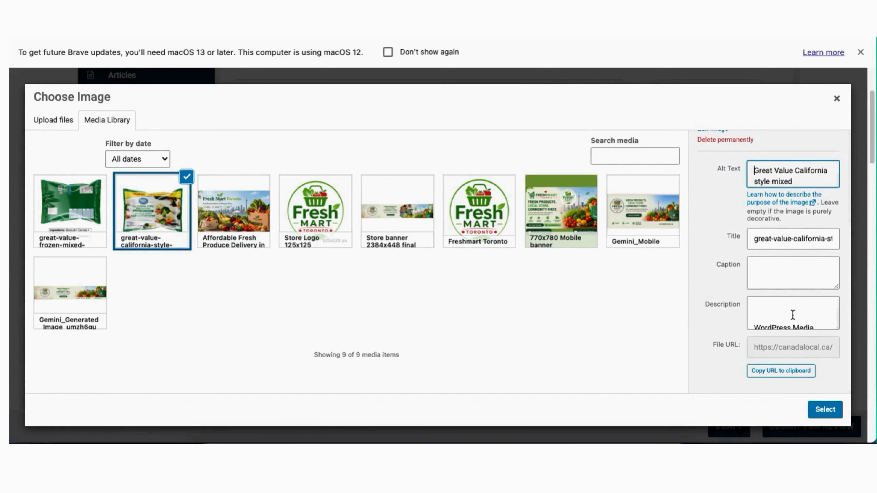
click(792, 314)
scroll(793, 315, down, 2)
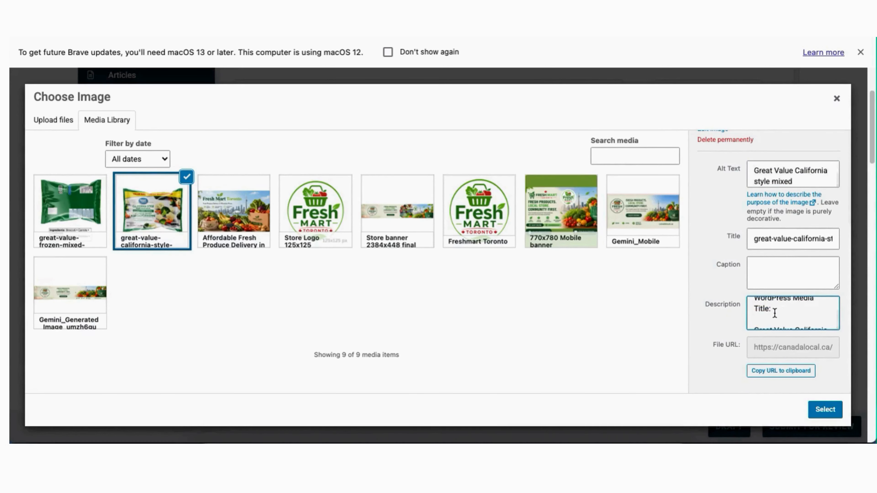
drag(775, 313, 760, 299)
key(BackSpace)
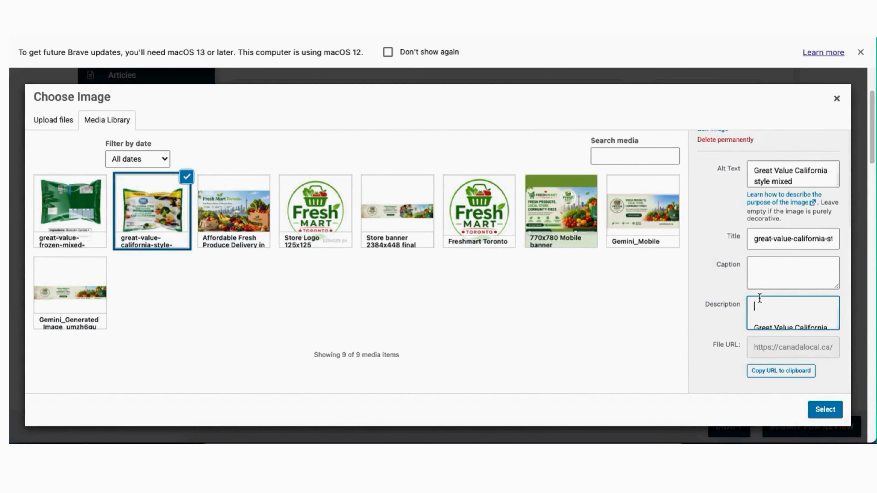
- Move "Great Value California Style Mixed Vegetables 2 kg – Front View" from the image's Description field into Title, replacing the file-based title
scroll(769, 306, down, 2)
scroll(769, 307, down, 3)
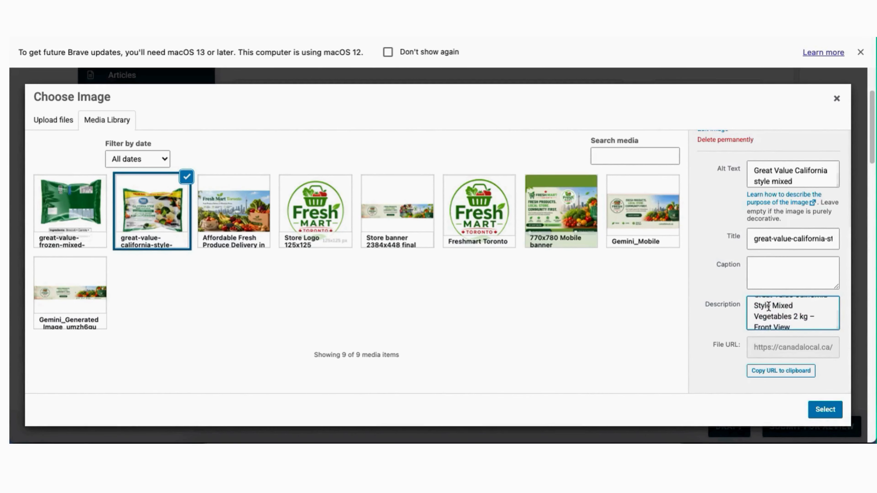
scroll(773, 306, up, 1)
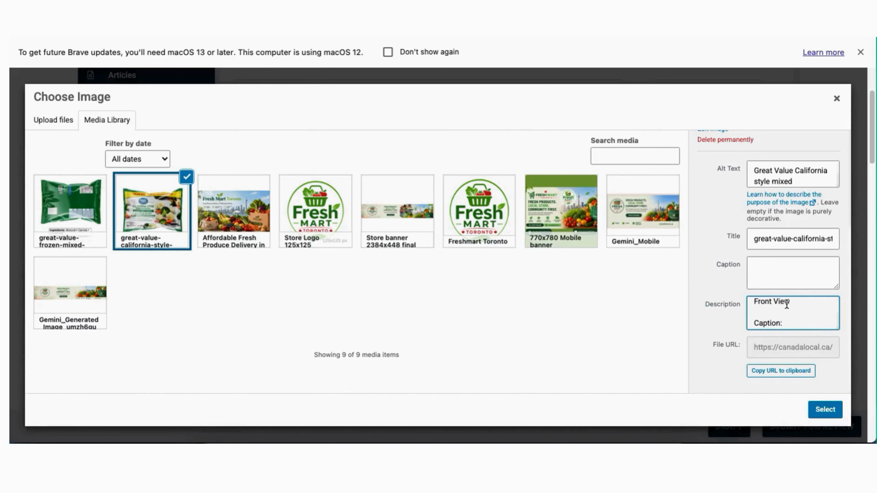
drag(793, 300, 757, 283)
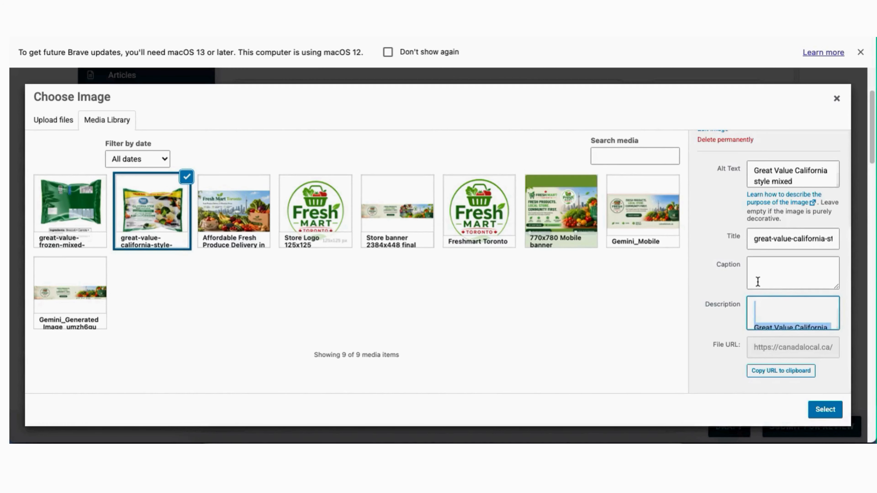
triple_click(777, 238)
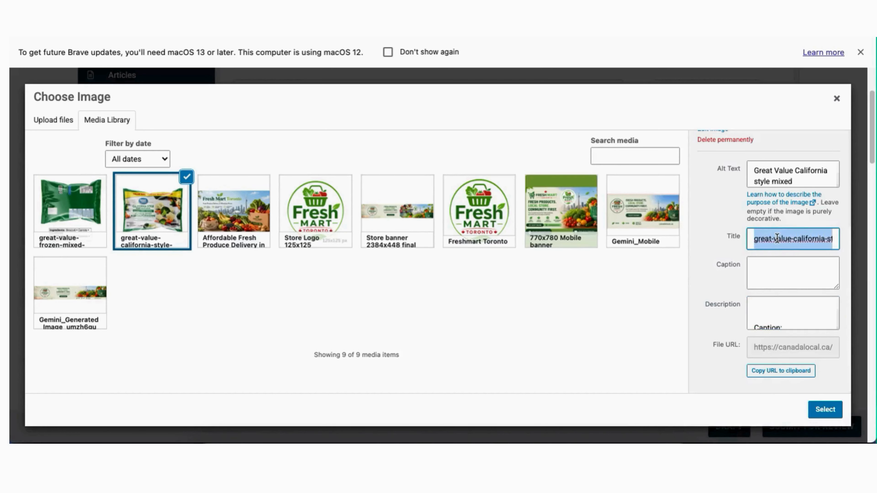
key(super+v)
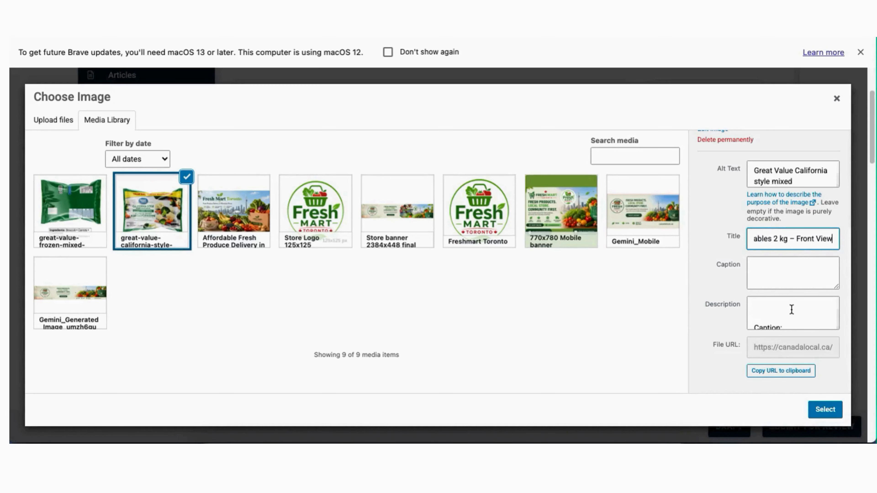
- Move the caption entry, "Recommended front view of the complete 2 kg frozen vegetable package", from the image's Description field into its Caption field
scroll(791, 309, down, 2)
scroll(792, 309, down, 4)
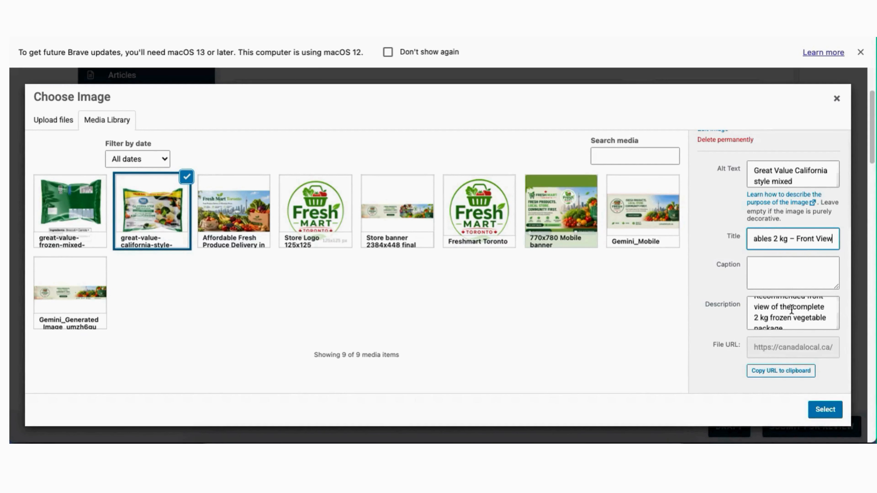
drag(789, 323, 768, 282)
key(super+x)
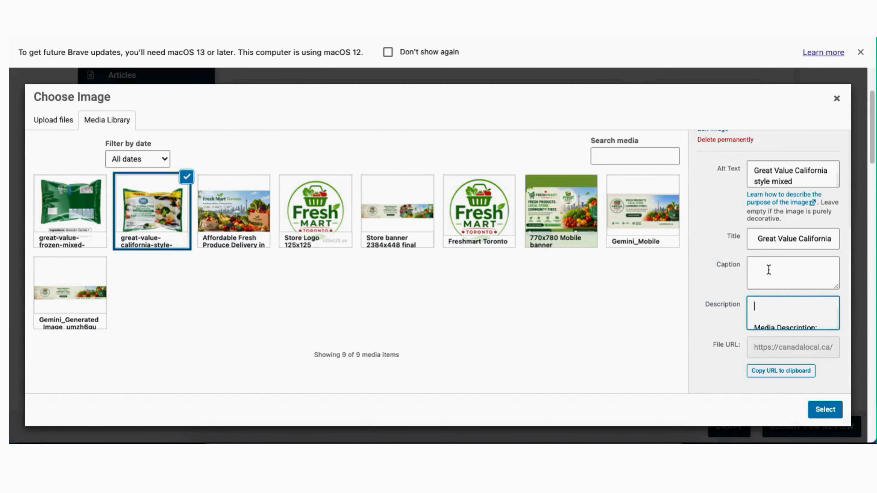
click(768, 270)
key(super+v)
scroll(783, 276, up, 2)
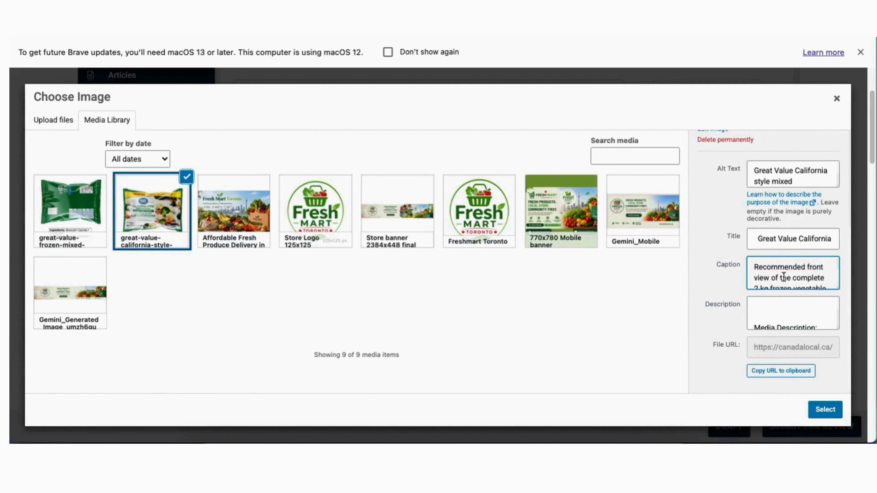
- Strip everything before "Recommended front view" from the front image's Caption field
scroll(784, 276, up, 1)
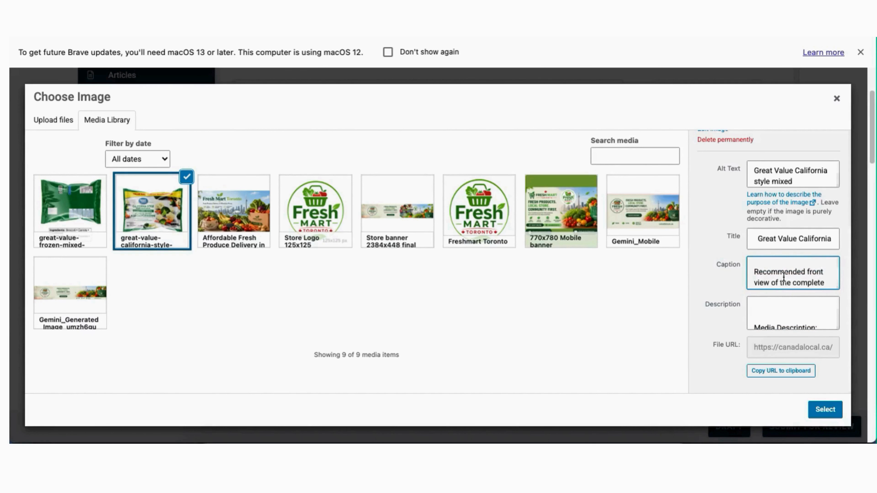
click(756, 272)
key(BackSpace)
key(BackSpace)
key(BackSpace)
key(BackSpace)
key(BackSpace)
key(BackSpace)
key(BackSpace)
key(BackSpace)
key(BackSpace)
key(BackSpace)
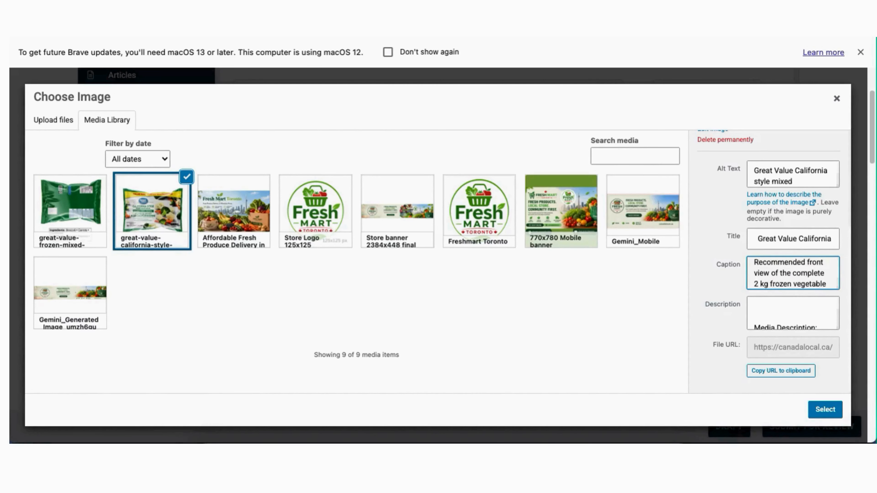
- Delete the "Media Description:" label so the image's Description starts with "A planned main product image", and confirm the front image as the main product image
scroll(782, 309, down, 3)
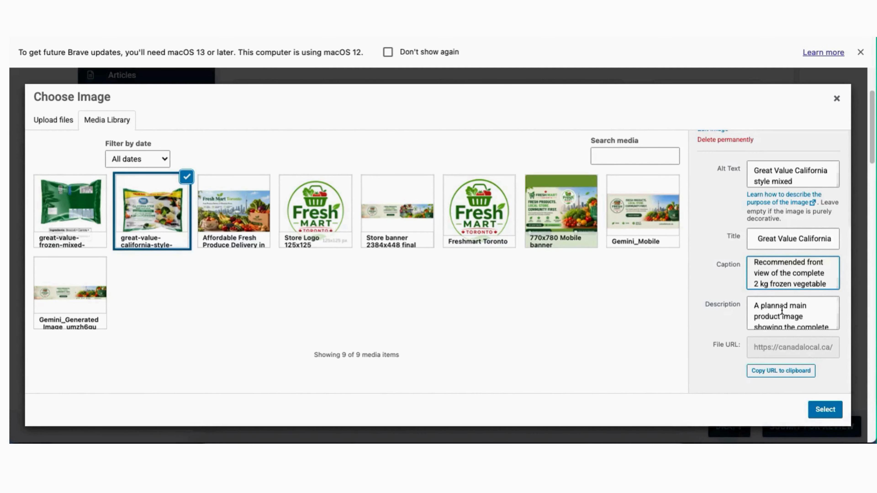
click(755, 304)
key(BackSpace)
key(BackSpace)
key(BackSpace)
key(BackSpace)
key(BackSpace)
key(BackSpace)
key(BackSpace)
key(BackSpace)
key(BackSpace)
key(BackSpace)
key(BackSpace)
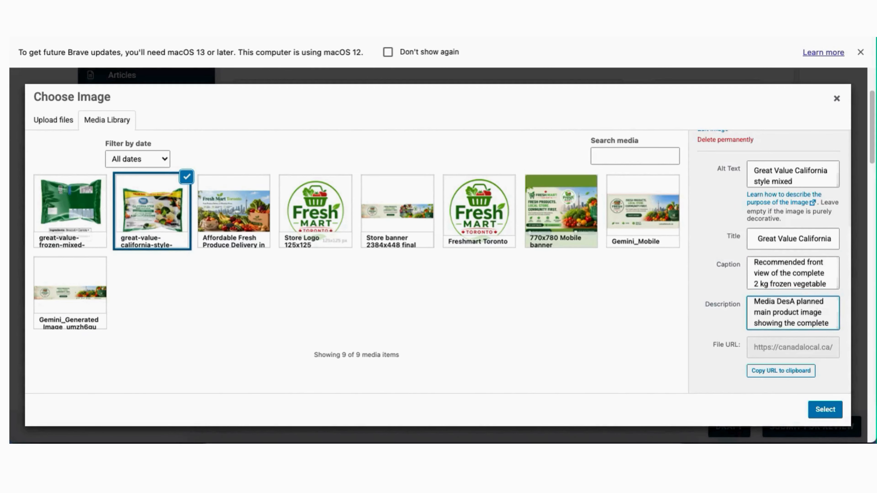
key(BackSpace)
key(BackSpace)
key(BackSpace)
key(BackSpace)
key(BackSpace)
key(BackSpace)
key(BackSpace)
key(BackSpace)
key(BackSpace)
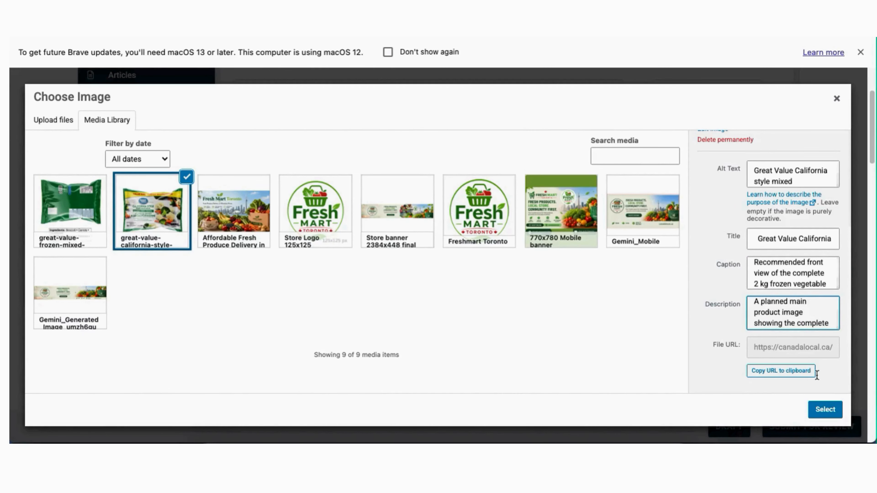
click(824, 410)
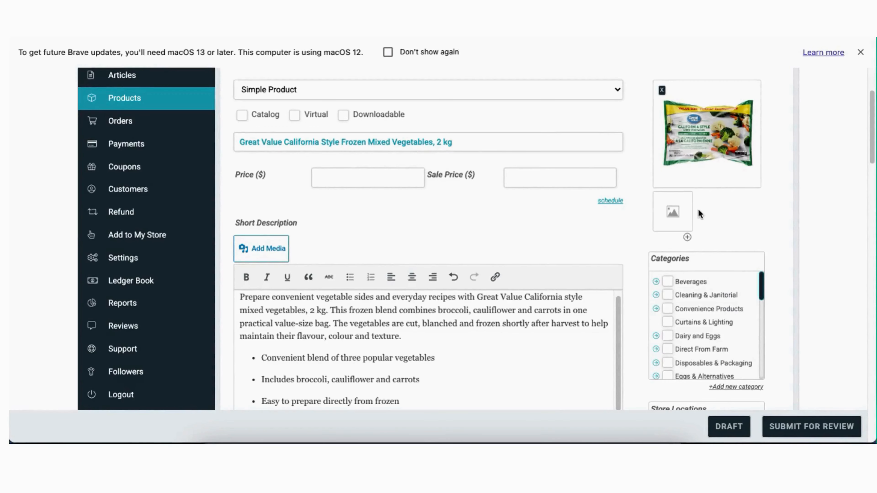
click(687, 238)
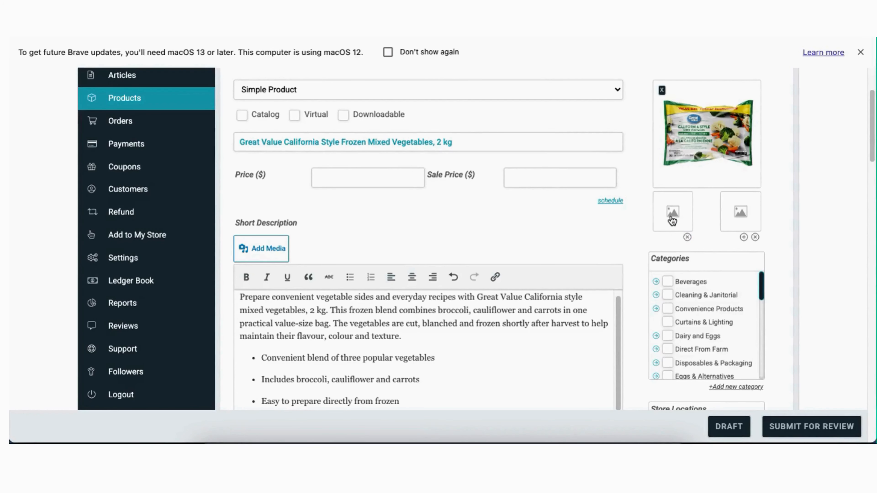
click(675, 207)
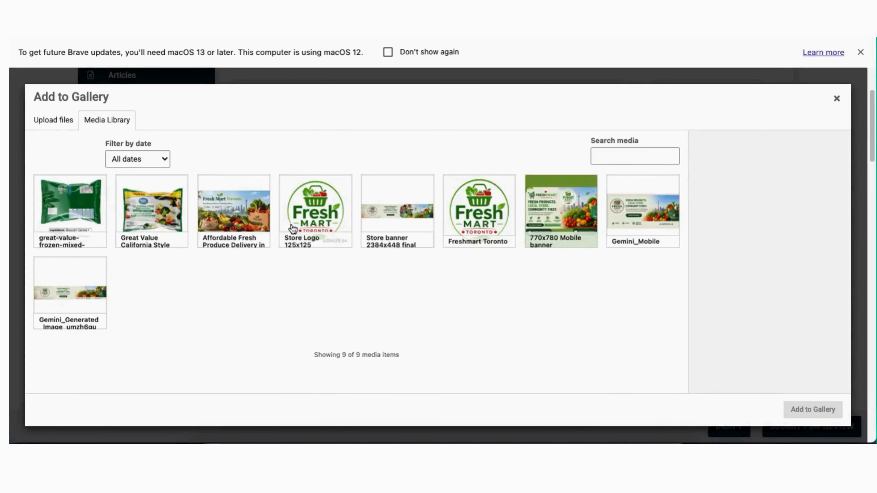
click(88, 212)
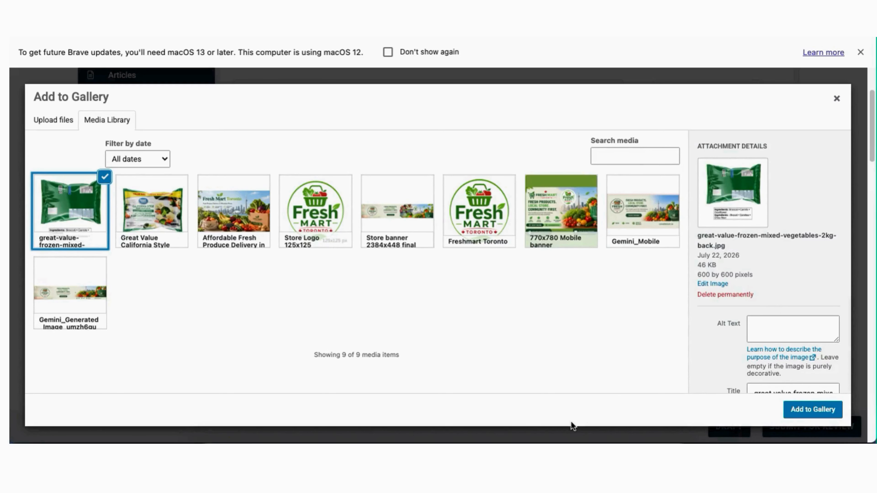
click(860, 52)
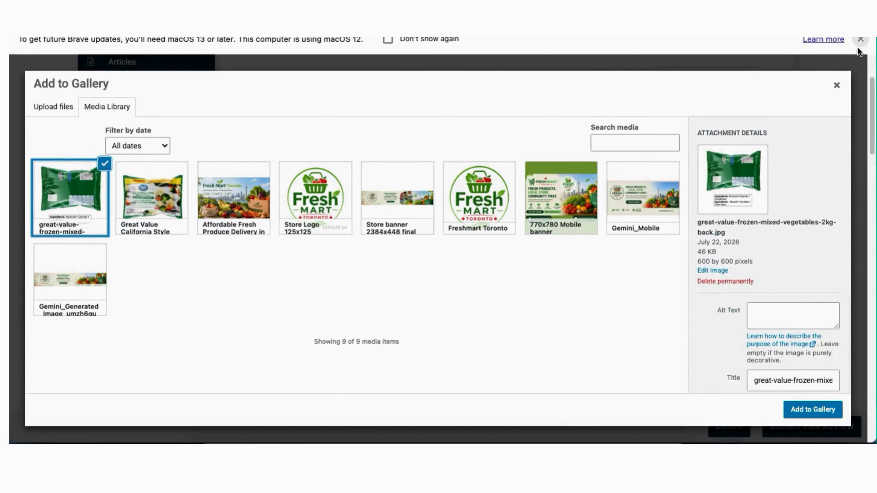
click(836, 67)
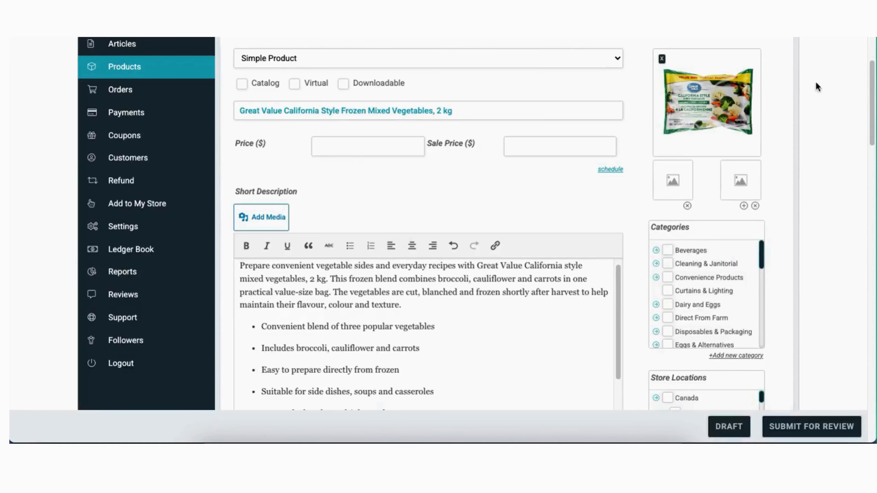
- Assign the product to the Frozen Vegetables category and the Toronto store location
scroll(704, 293, down, 5)
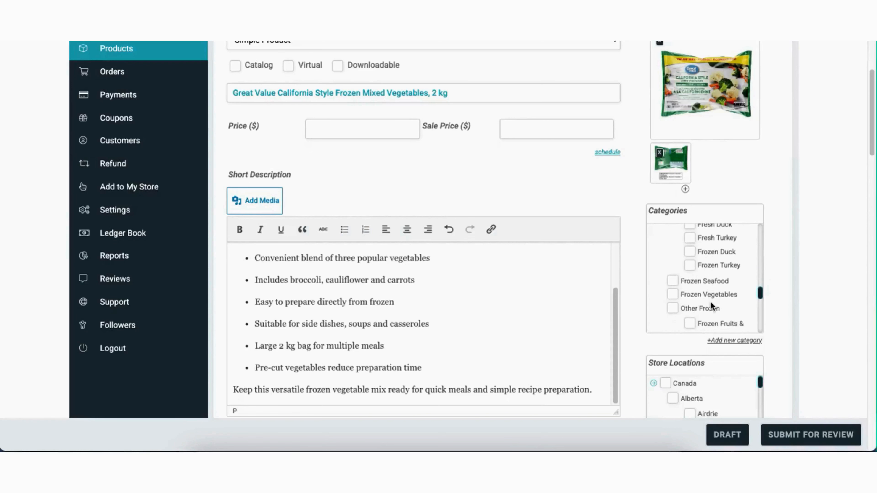
click(672, 294)
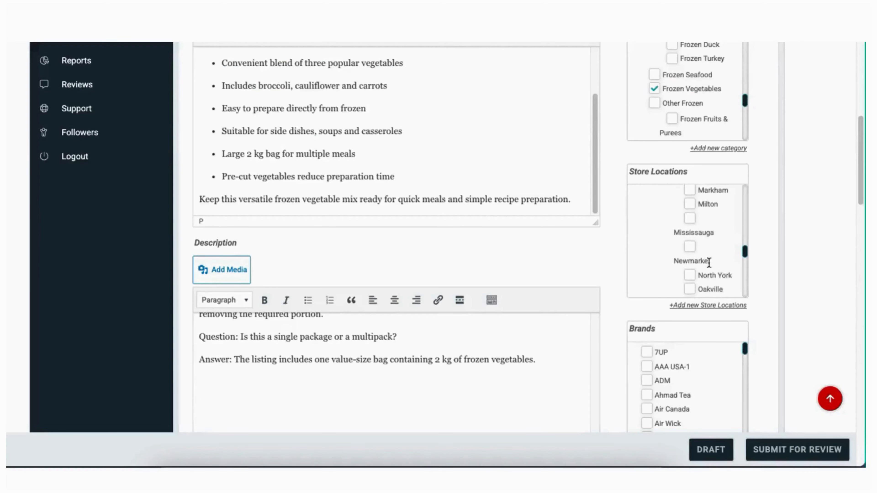
scroll(706, 256, down, 3)
scroll(710, 263, down, 4)
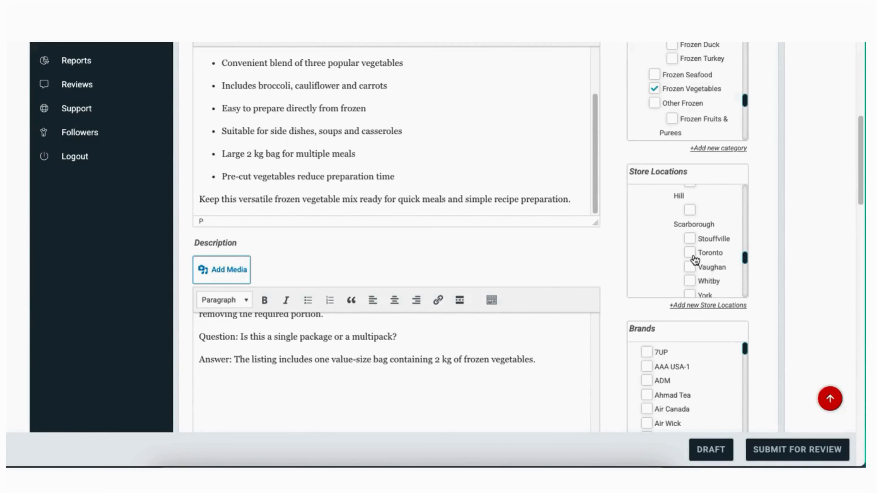
click(689, 254)
- Move the comma-separated keyword list, from "Great Value" to "casserole vegetables", out of the product Description into the Tags field
scroll(701, 256, up, 3)
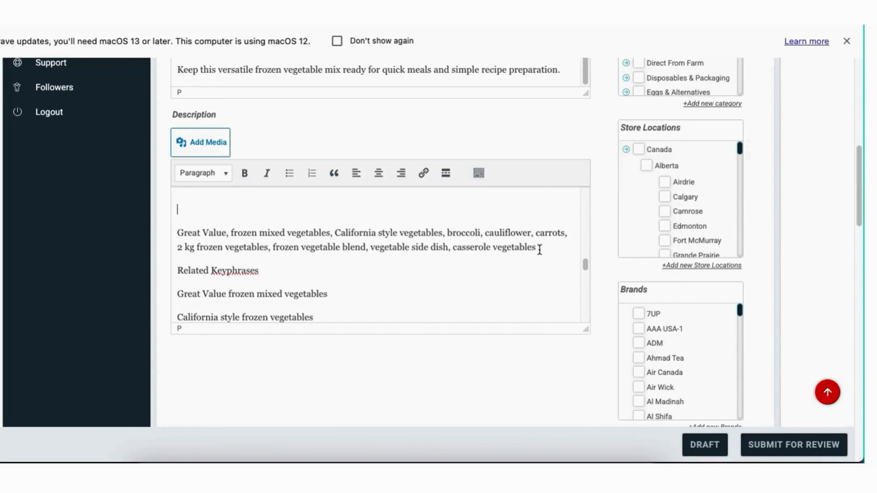
drag(537, 248, 179, 226)
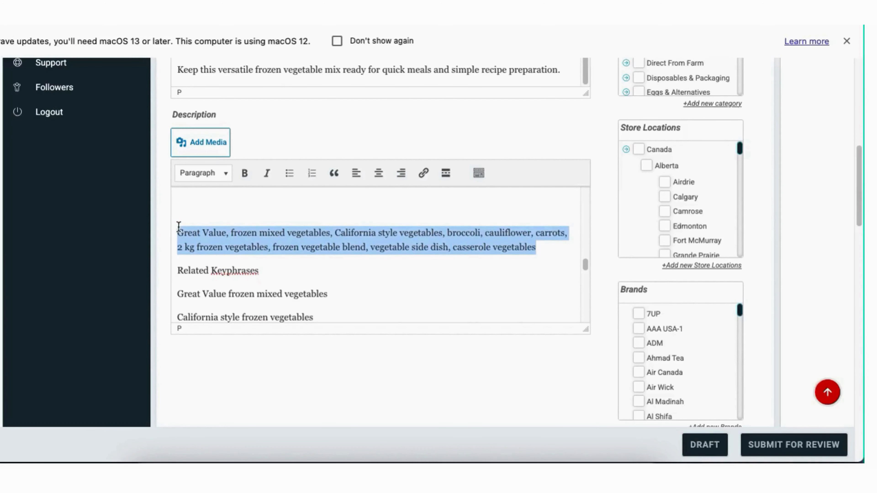
key(BackSpace)
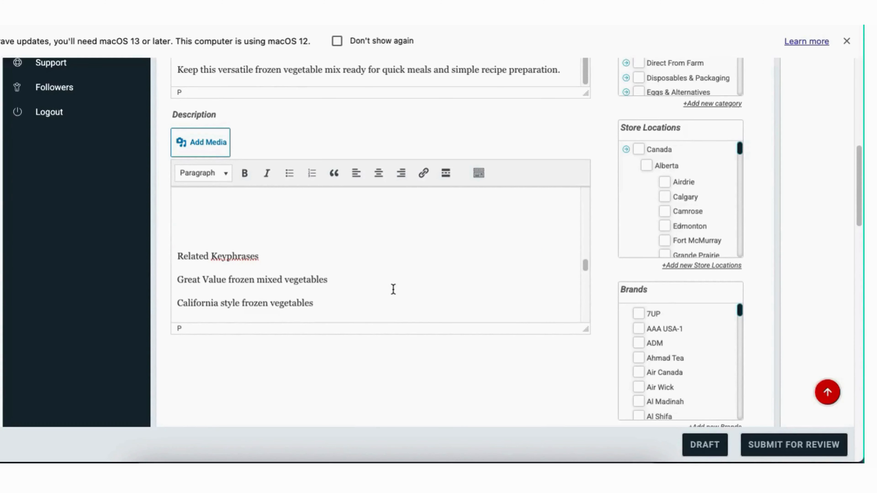
scroll(561, 377, down, 5)
scroll(561, 378, down, 3)
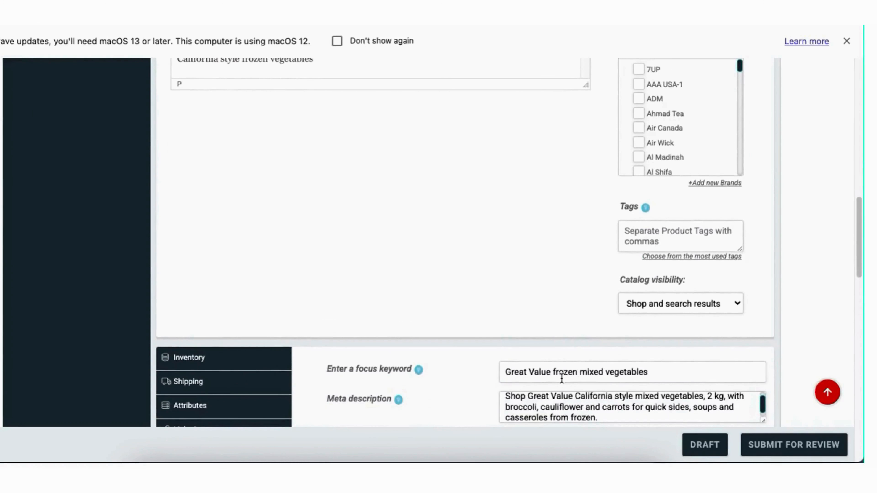
scroll(496, 269, down, 5)
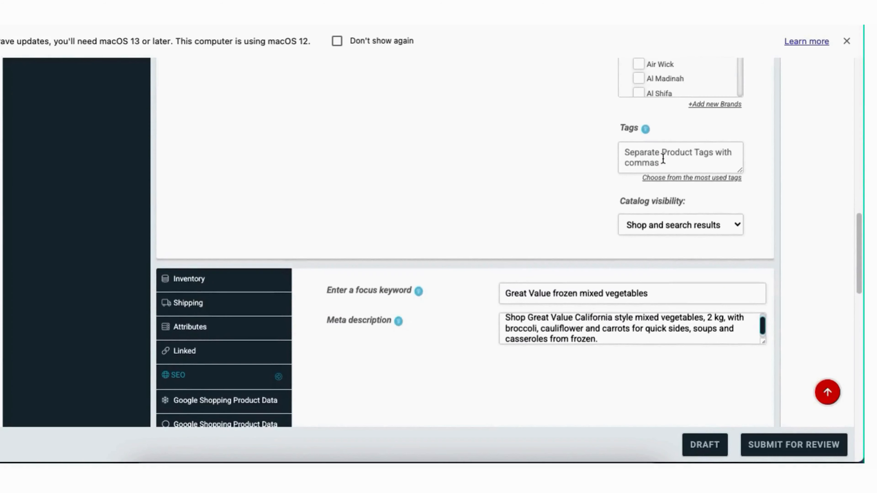
click(662, 157)
key(super+v)
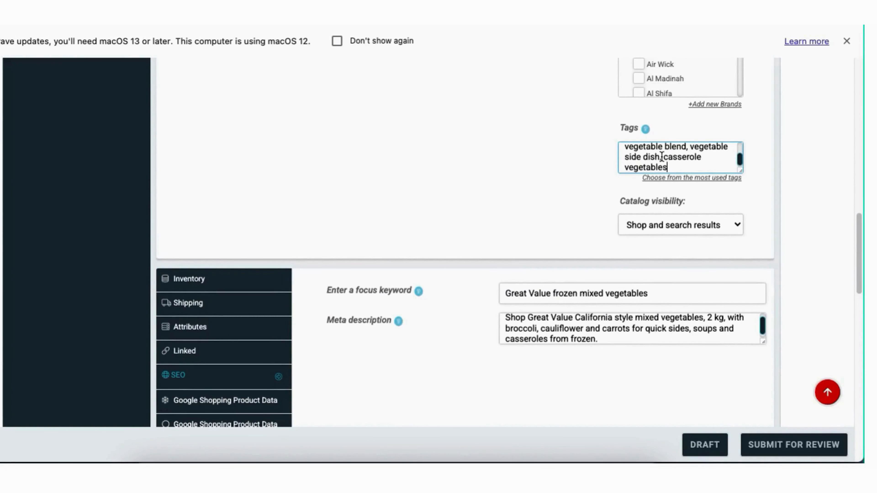
- Enter FMT-FZ-01 as the product's SKU in the Inventory settings
scroll(486, 167, up, 5)
scroll(485, 169, up, 5)
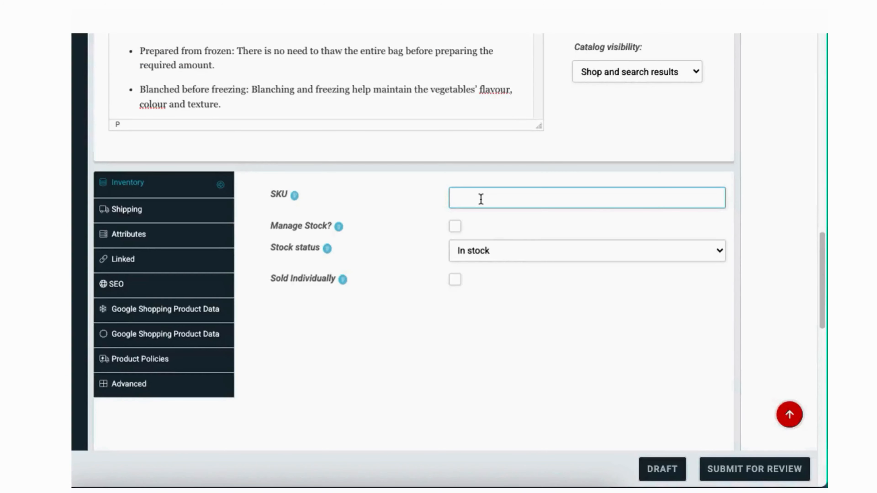
text(F)
text(MT-FZ-01)
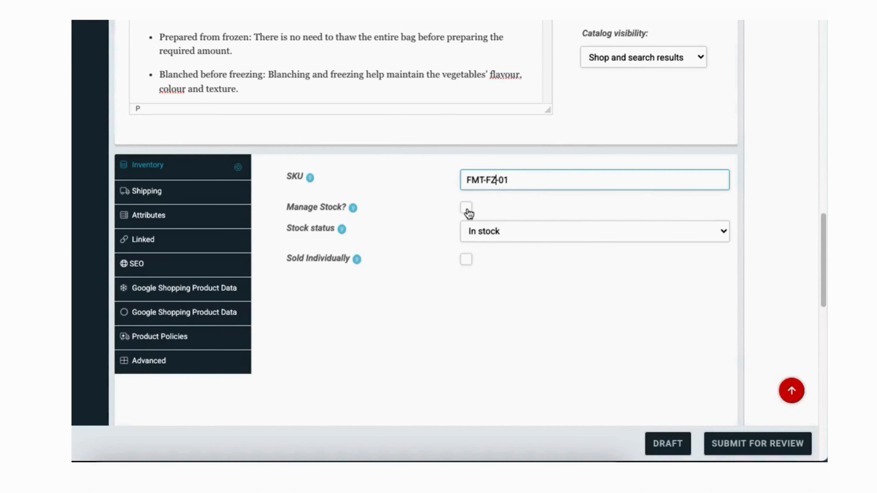
click(467, 210)
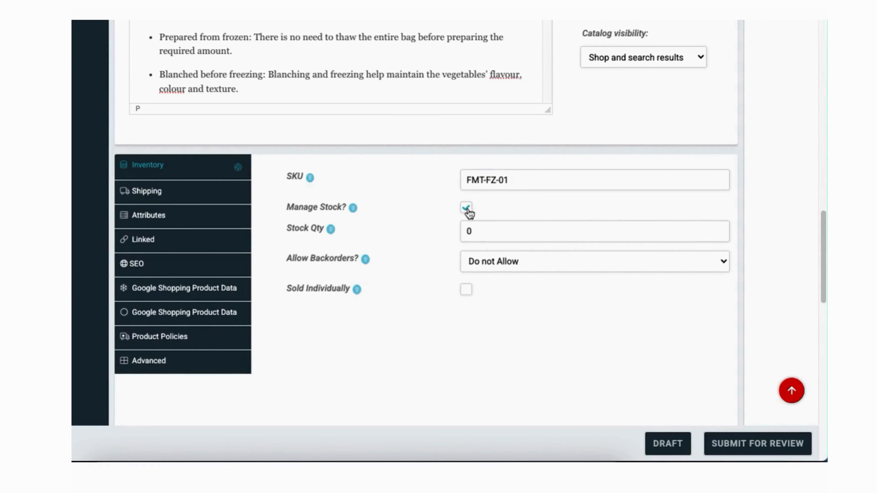
click(477, 231)
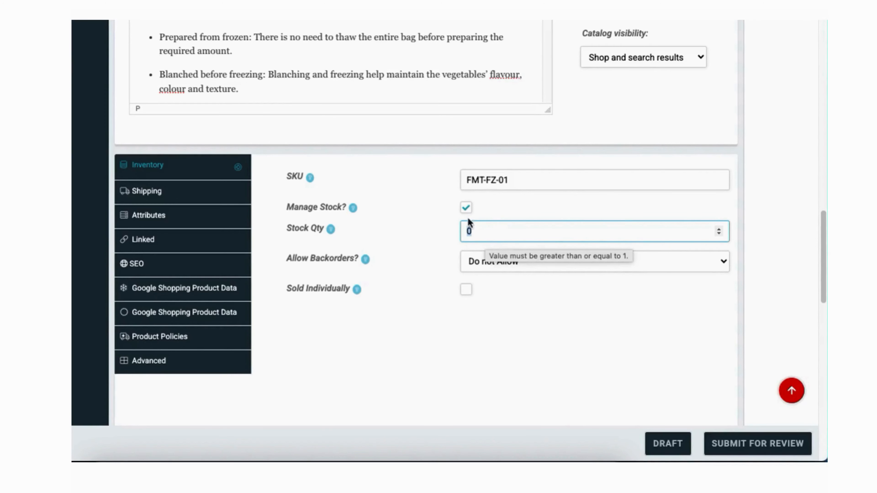
click(466, 208)
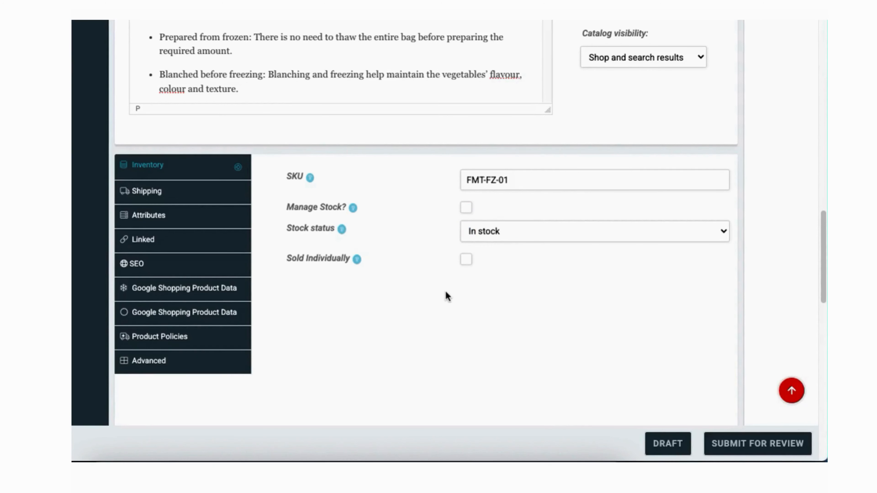
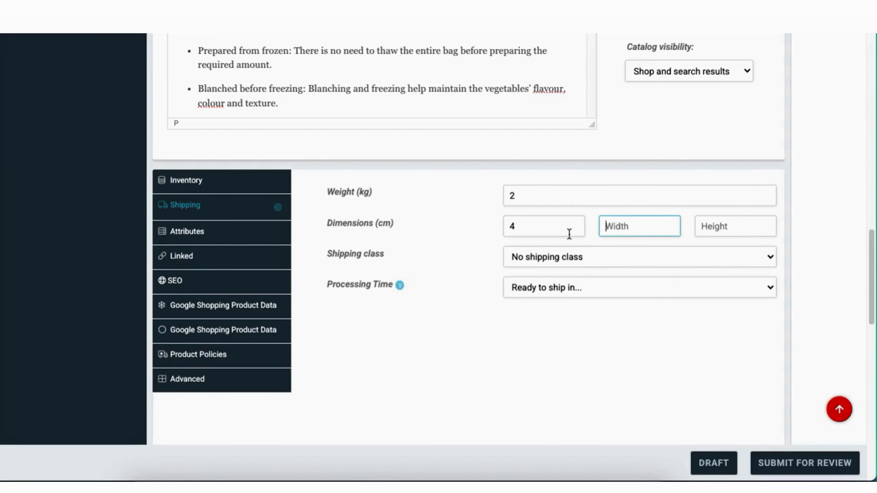
- Set the shipping dimensions to 6 cm length, 4 cm width and 3 cm height, and the processing time to 1-2 business days
drag(530, 231, 499, 226)
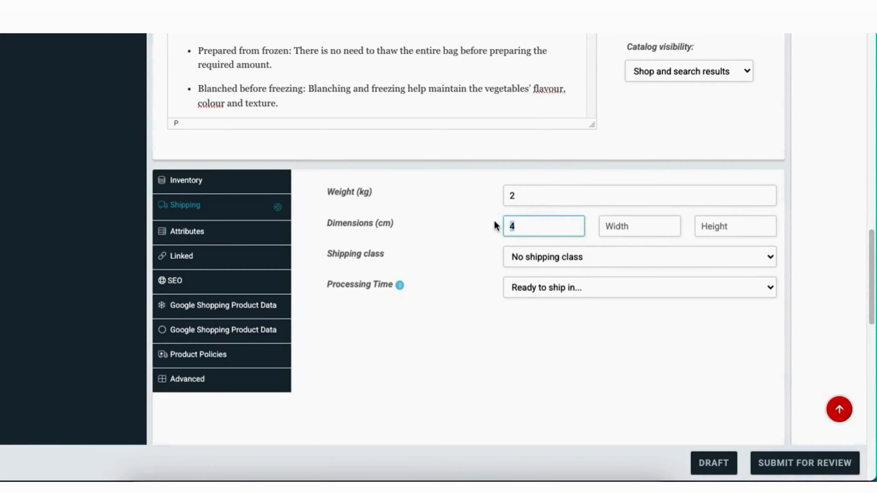
text(6)
click(612, 225)
text(4)
click(707, 225)
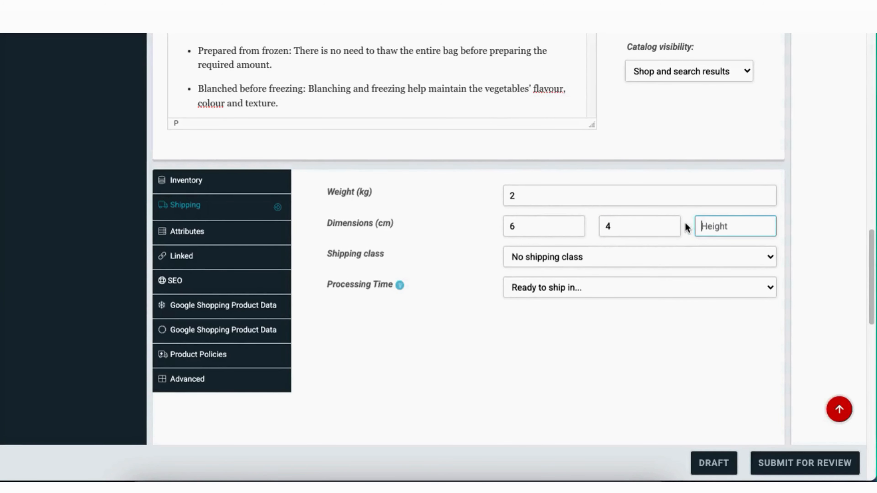
text(3)
click(559, 286)
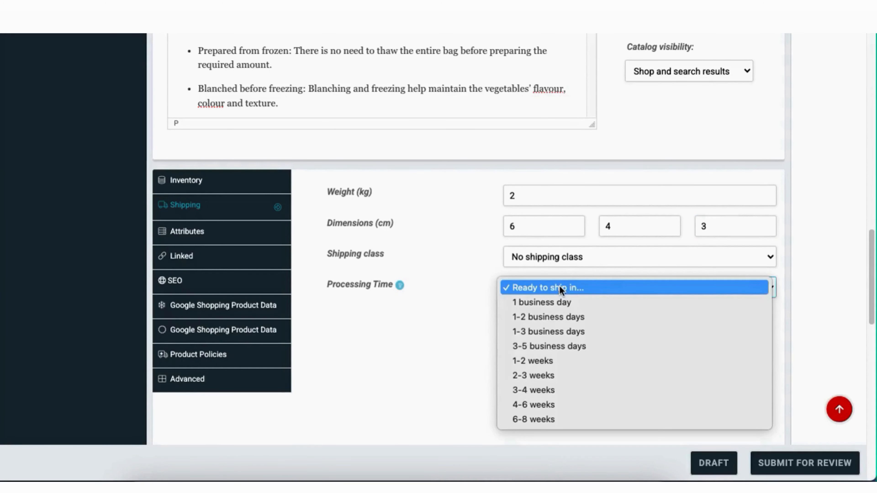
click(566, 317)
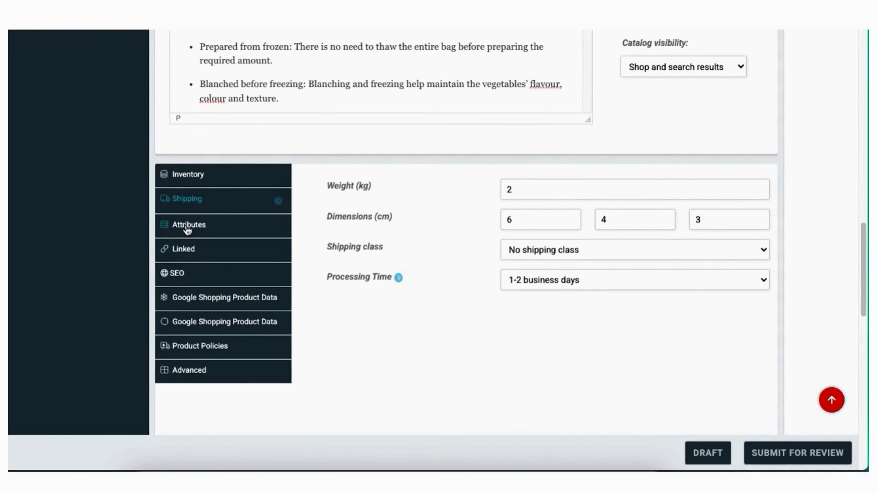
- Activate the availability attribute and assign it the value in_stock
click(187, 227)
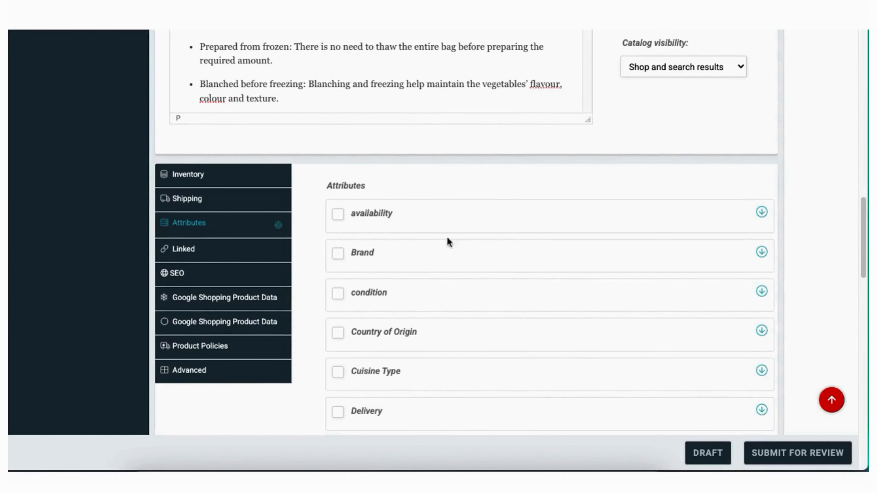
click(762, 212)
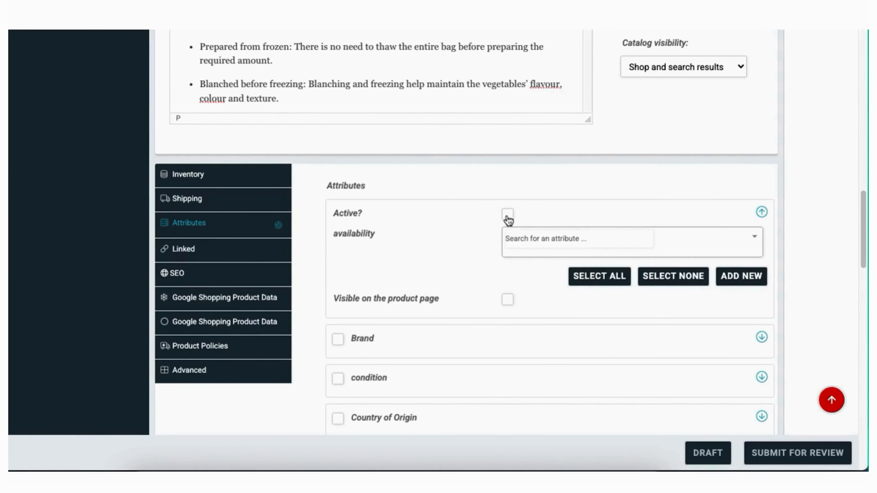
click(507, 216)
click(626, 243)
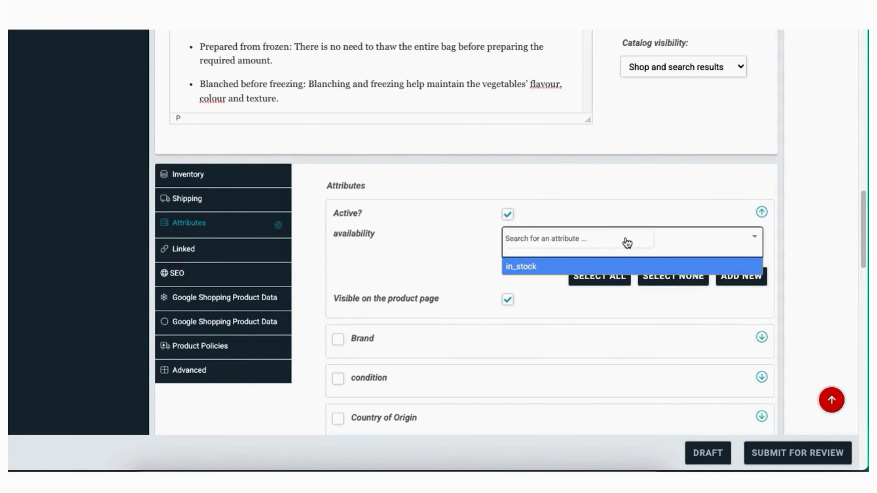
click(561, 268)
- Activate the Brand attribute, search its values for Great Value, and clear the search text
scroll(816, 260, down, 1)
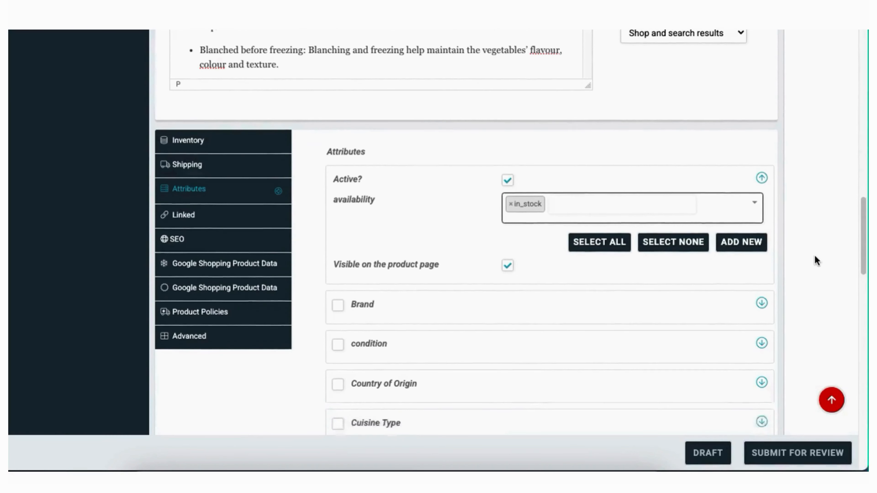
scroll(816, 259, down, 1)
scroll(814, 253, down, 1)
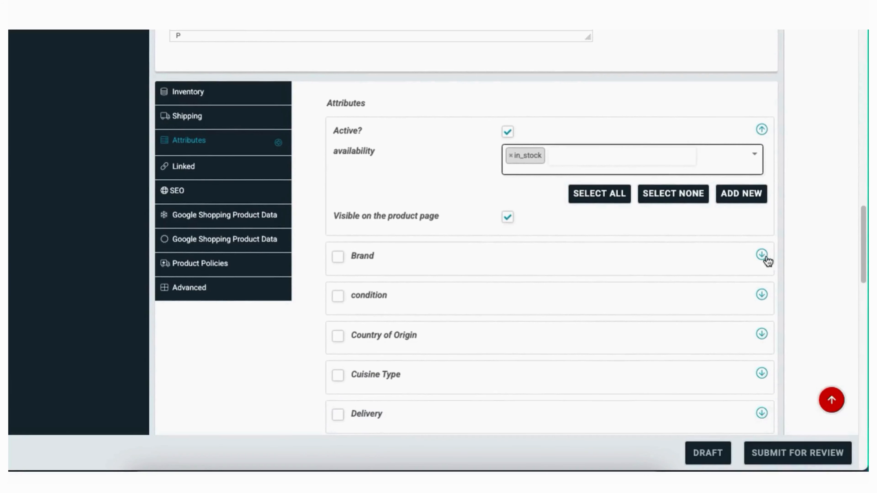
click(338, 257)
click(667, 287)
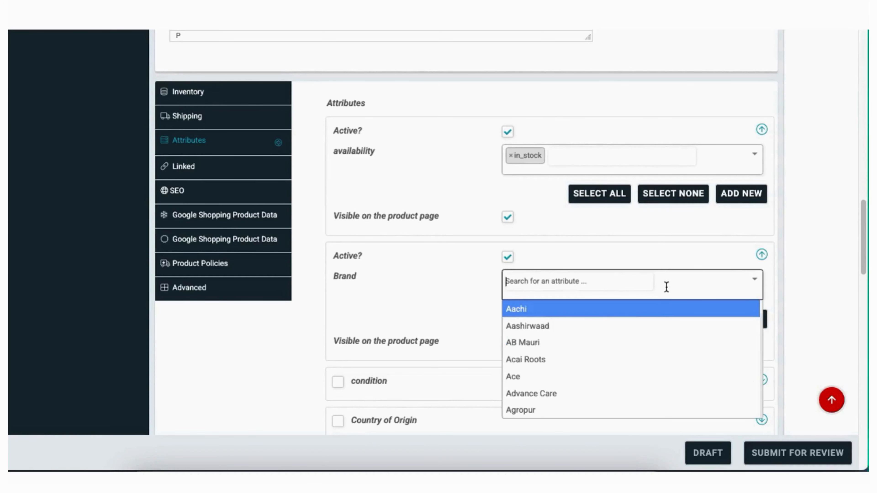
text(GREAT)
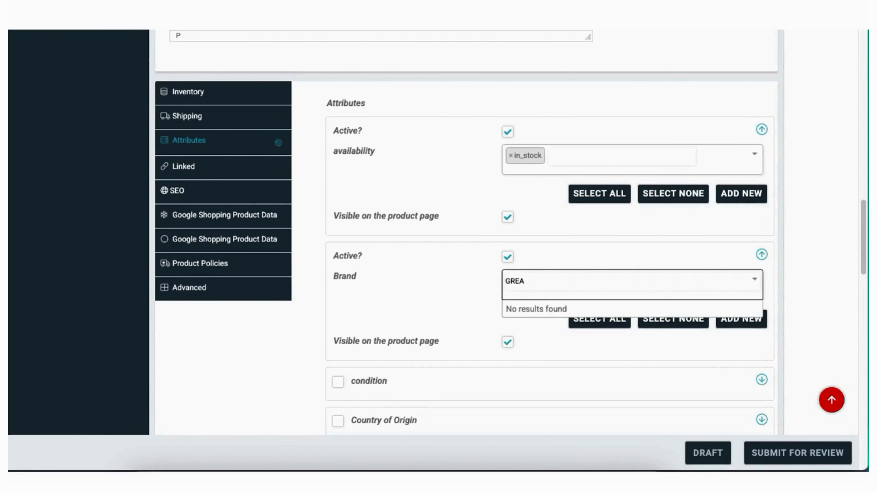
key(BackSpace)
key(BackSpace)
key(BackSpace)
key(BackSpace)
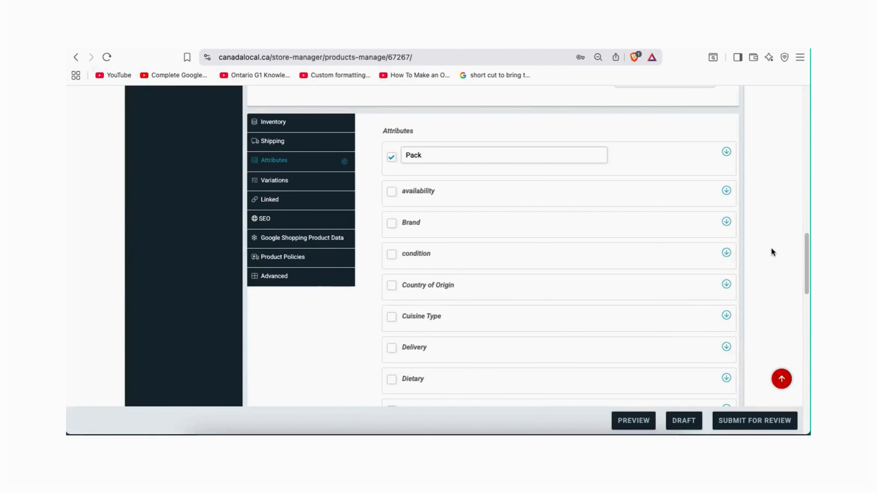
- Look into the availability attribute and the up-sells and cross-sells product selectors of the linked products
scroll(773, 251, down, 1)
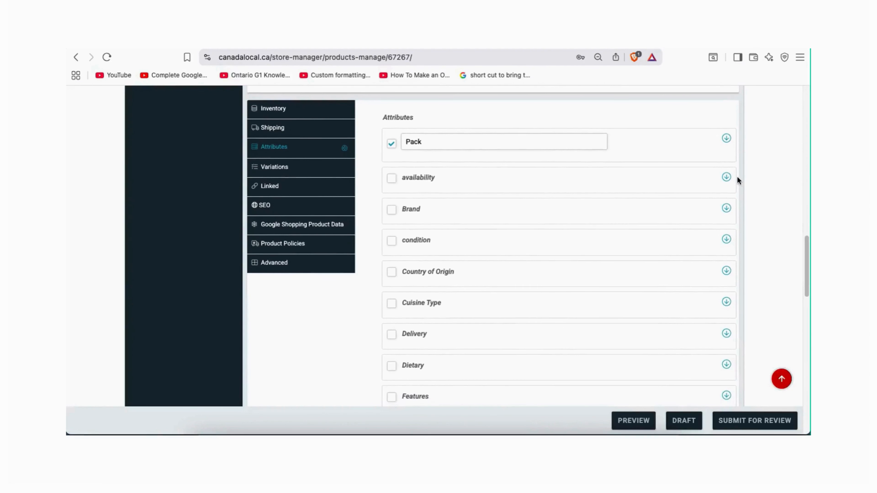
click(727, 178)
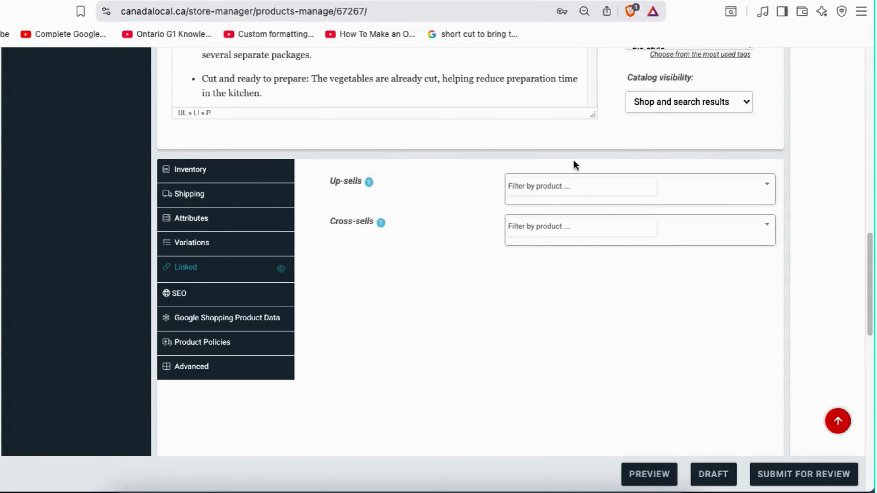
click(557, 188)
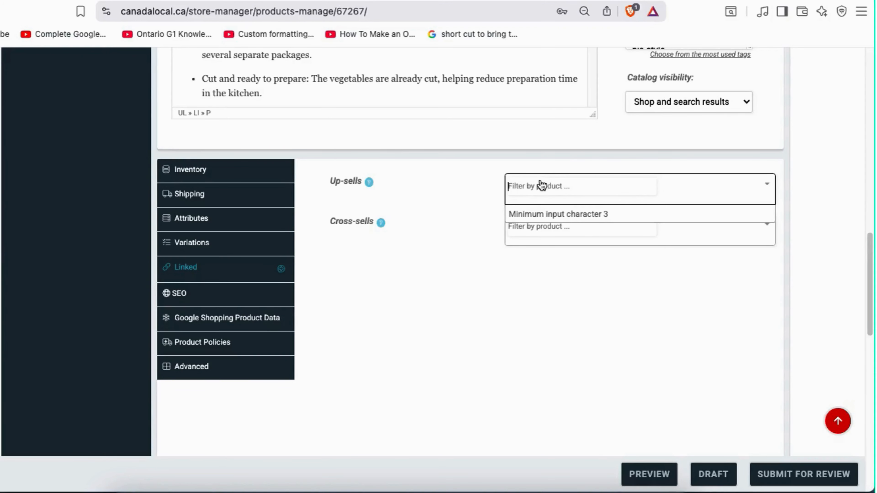
click(541, 229)
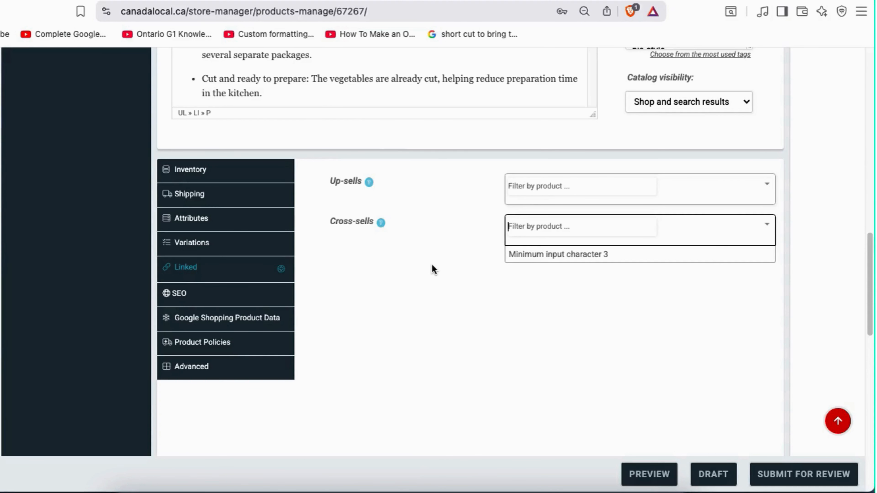
- Cut the meta description sentence, from "Shop Great Value" to "casseroles from frozen.", out of the product Description and go to the SEO settings
scroll(313, 251, down, 3)
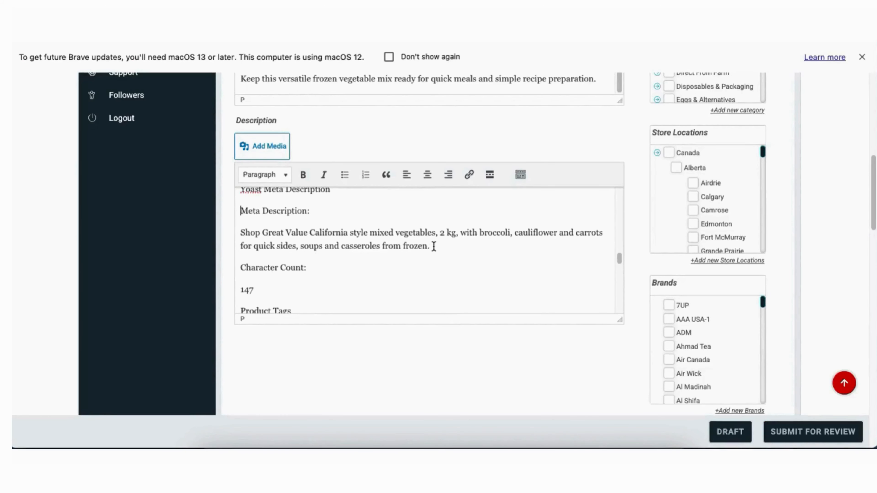
drag(430, 246, 241, 232)
key(super+c)
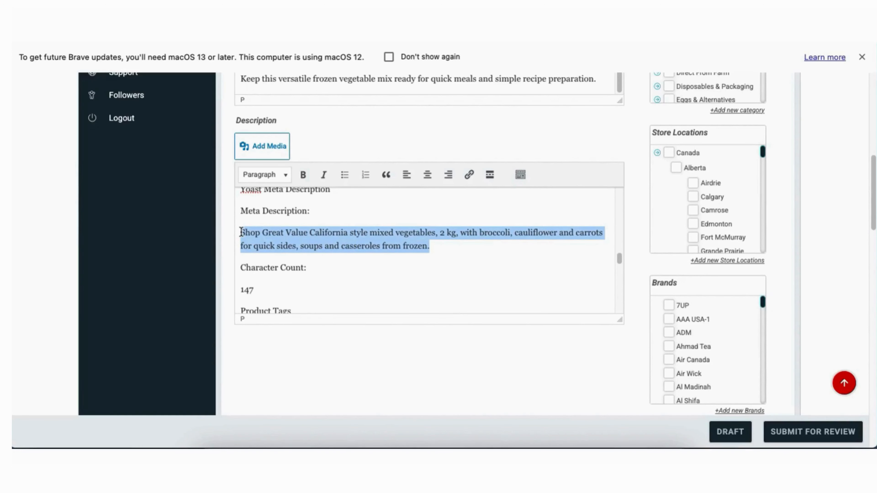
key(BackSpace)
scroll(452, 369, down, 5)
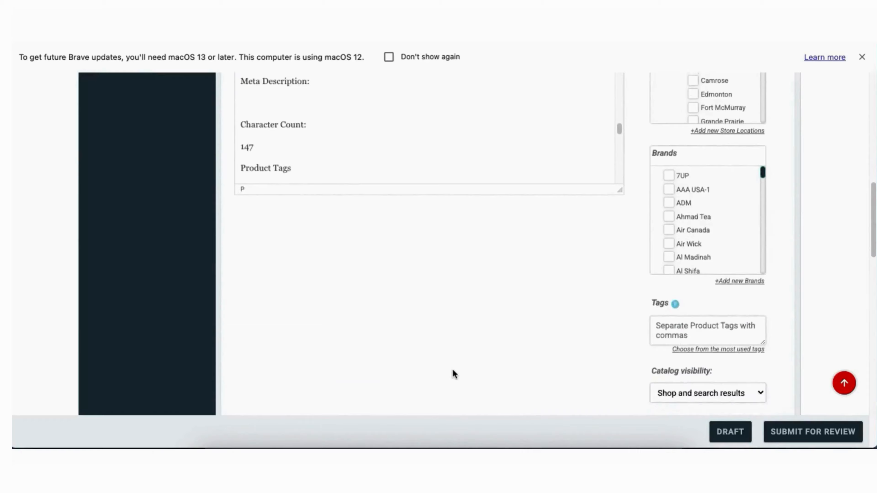
scroll(452, 369, down, 5)
scroll(453, 369, up, 7)
scroll(452, 369, down, 1)
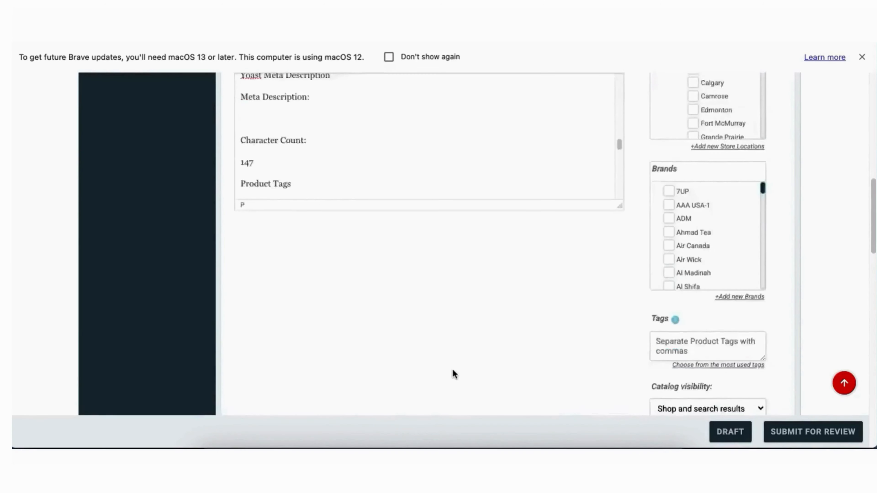
scroll(452, 368, down, 7)
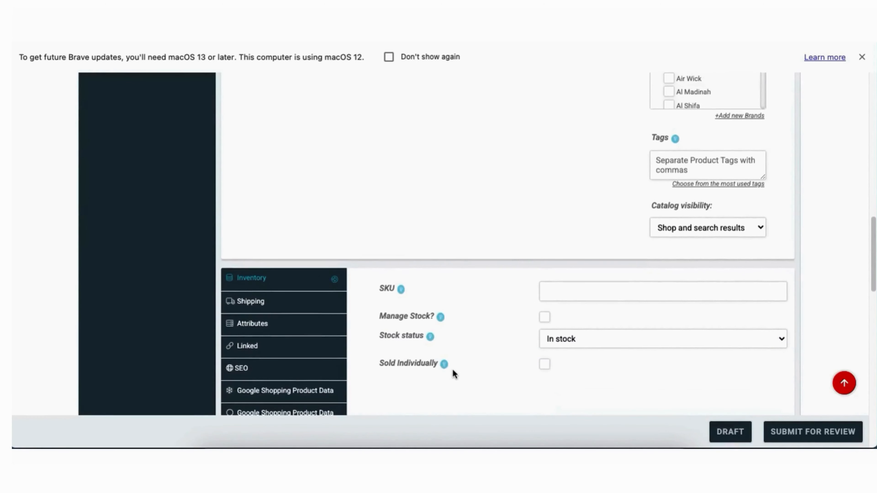
scroll(493, 360, up, 1)
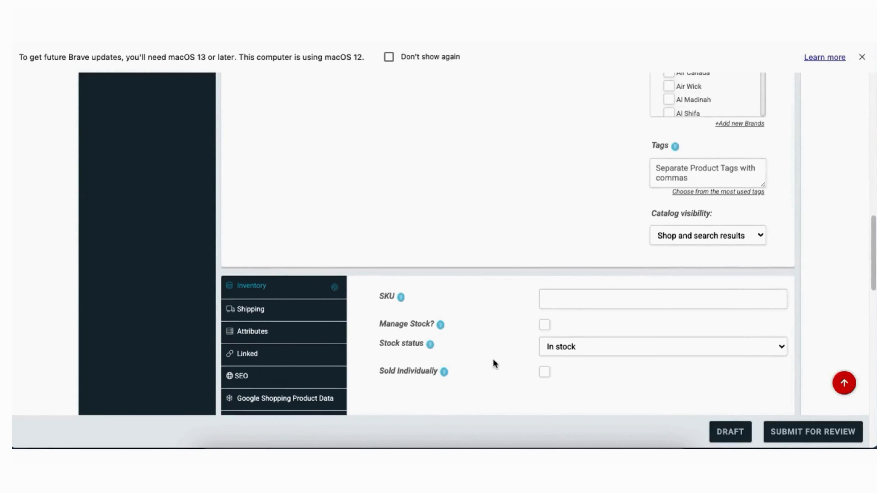
scroll(492, 358, down, 4)
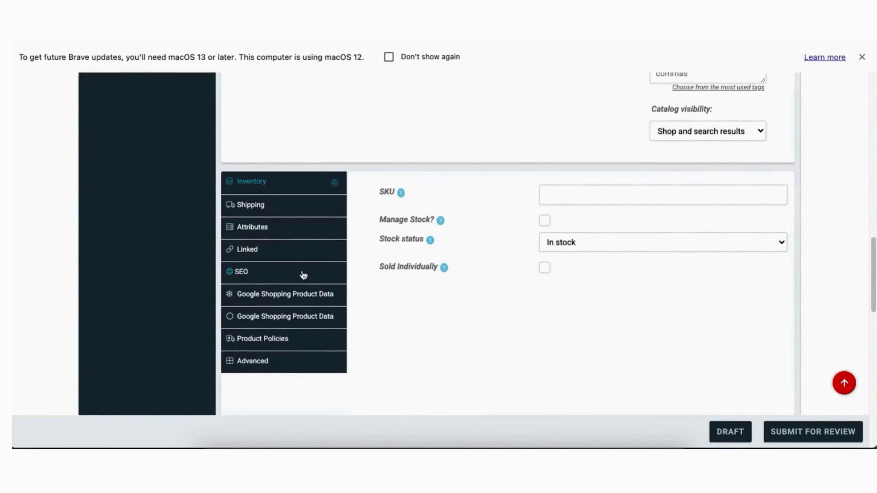
- Fill the product's SEO meta description with the copied text about Great Value California style mixed vegetables, 2 kg
click(241, 277)
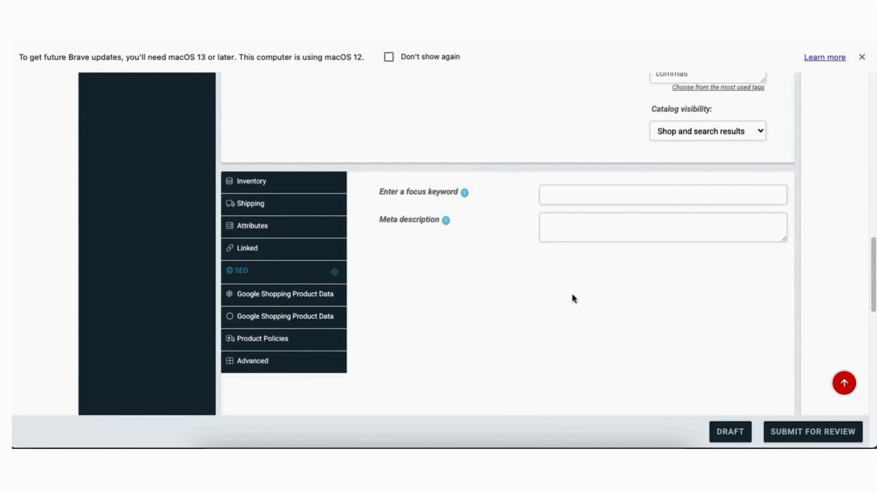
click(569, 228)
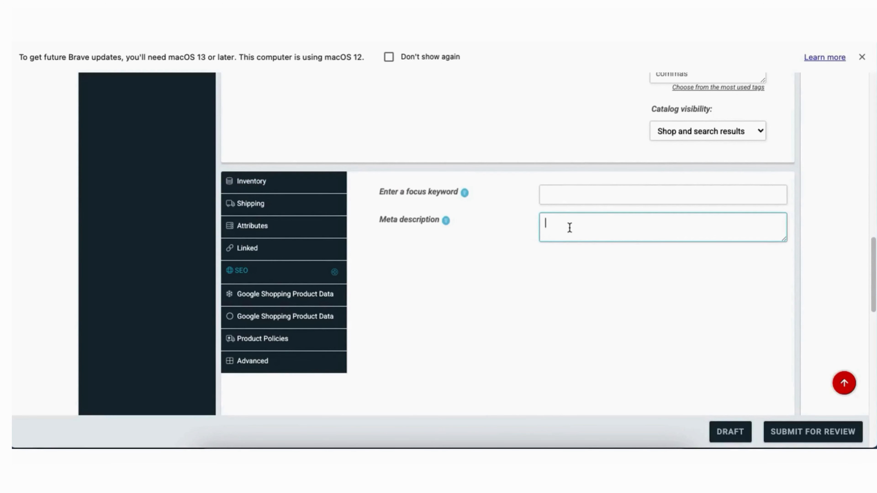
key(super+v)
- Cut the Yoast focus keyphrase "Great Value California style mixed vegetables 2 kg" out of the product Description
scroll(575, 302, up, 10)
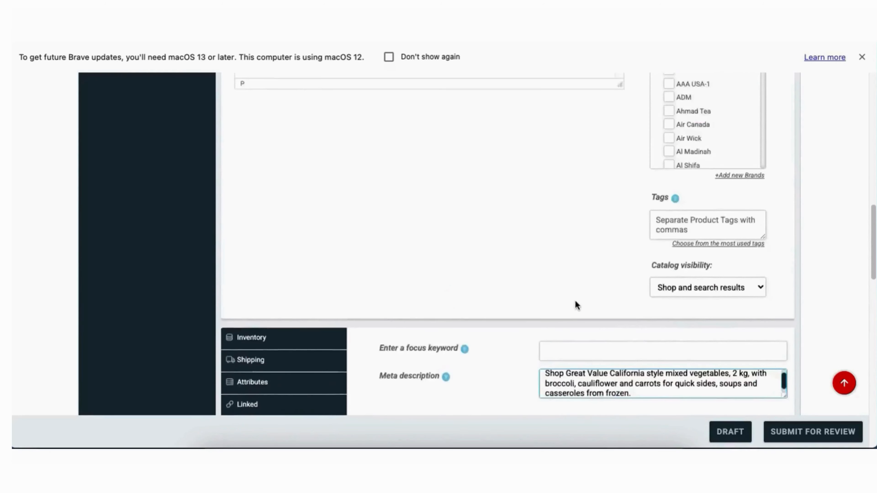
scroll(576, 306, up, 1)
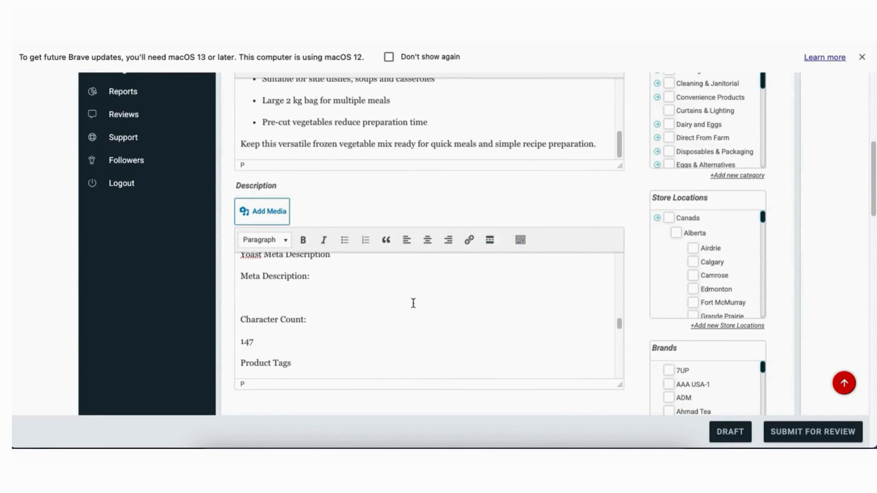
scroll(413, 304, up, 3)
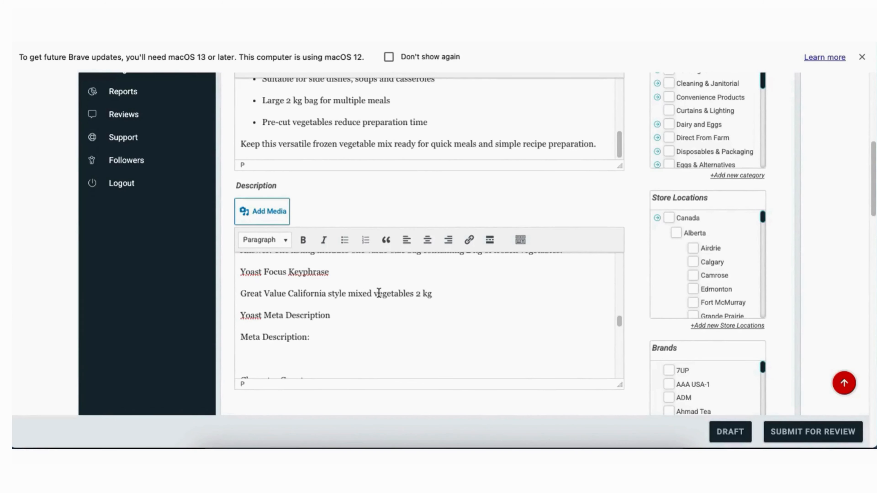
triple_click(379, 293)
key(super+x)
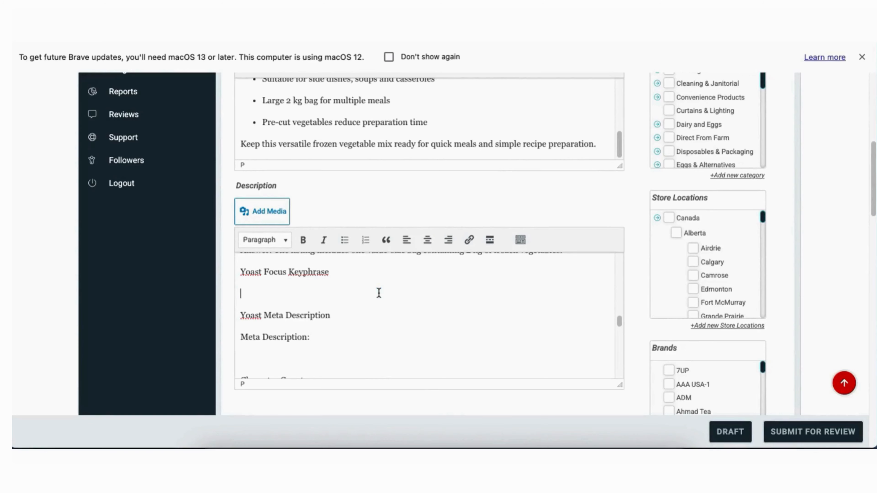
- Select the related keyphrase "Great Value frozen mixed vegetables" in the Description and paste the copied keyphrase as the SEO focus keyword
scroll(495, 366, down, 4)
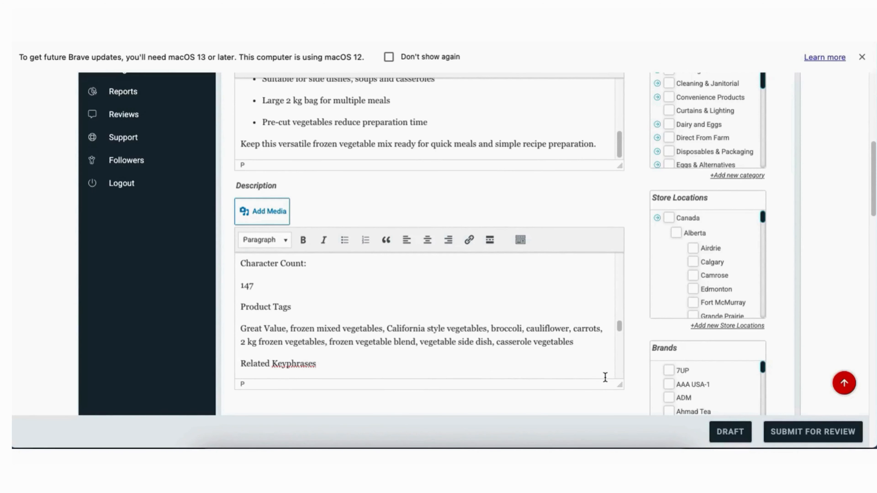
scroll(600, 376, down, 4)
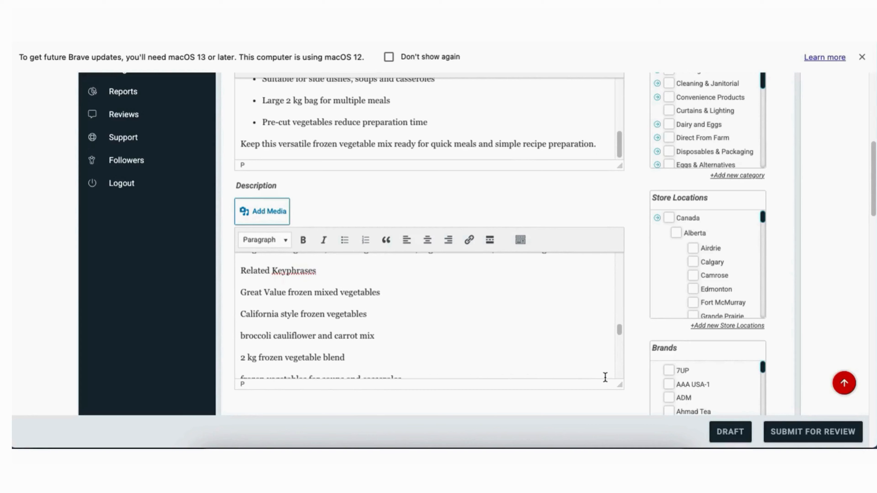
drag(381, 293, 240, 289)
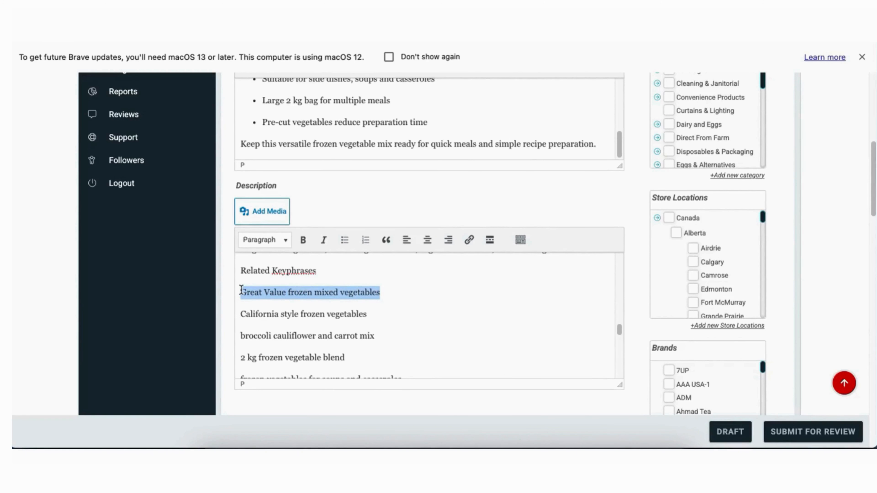
scroll(634, 374, down, 8)
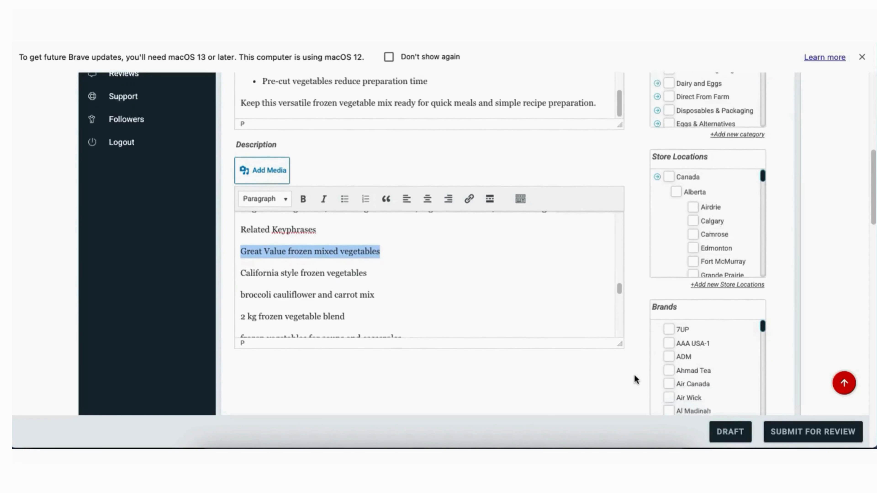
scroll(635, 374, down, 2)
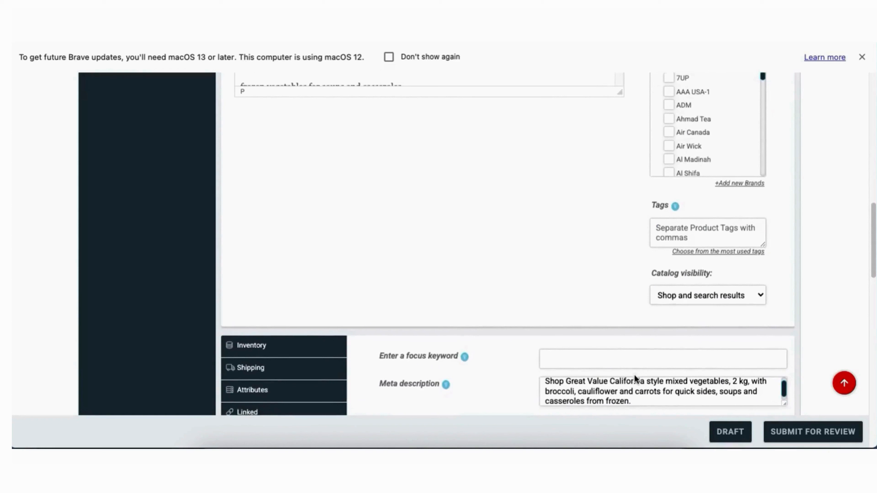
click(594, 324)
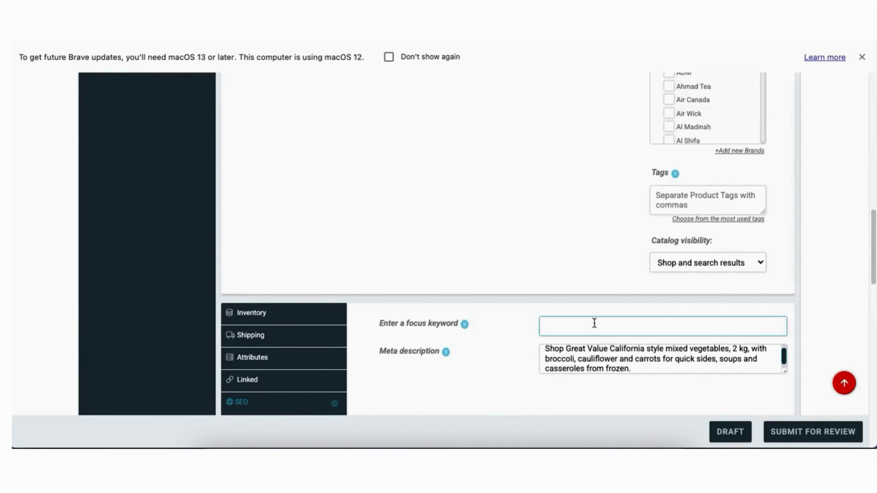
key(super+v)
- Delete the leftover Yoast Focus Keyphrase and Meta Description headings from the Description, and select the Character Count lines
scroll(525, 224, up, 8)
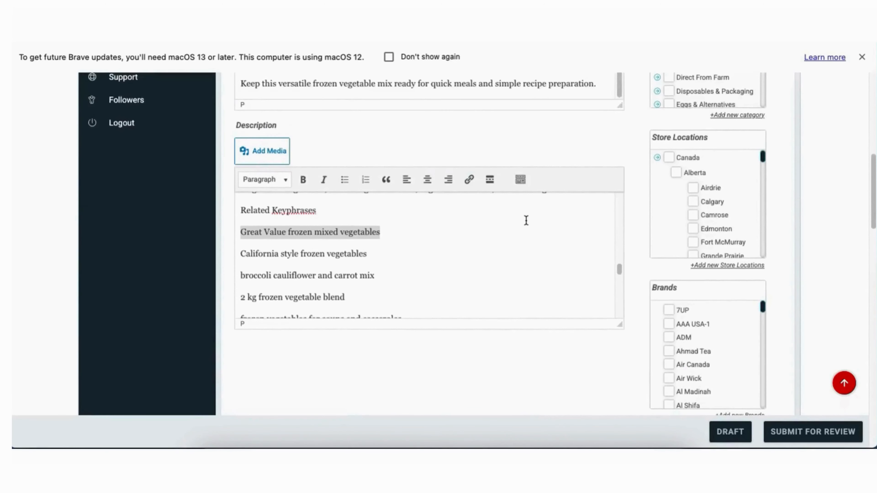
scroll(497, 263, up, 3)
scroll(497, 263, down, 1)
scroll(497, 264, up, 1)
scroll(497, 264, up, 4)
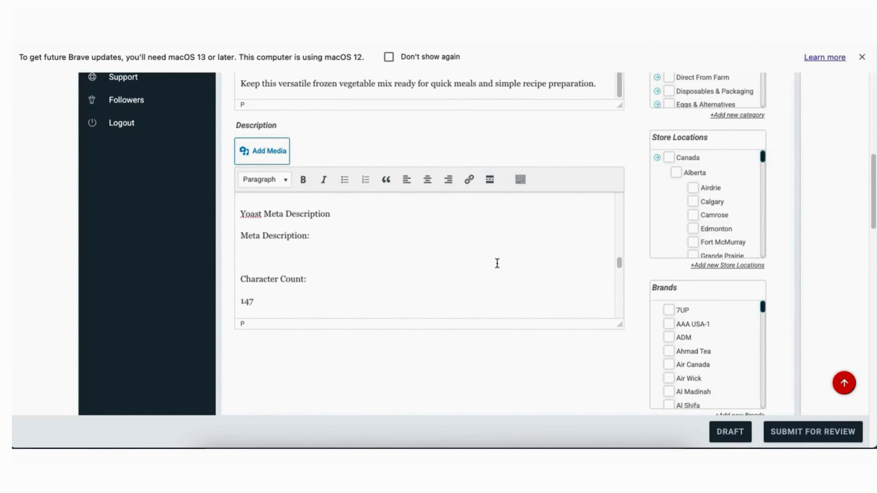
scroll(497, 263, up, 5)
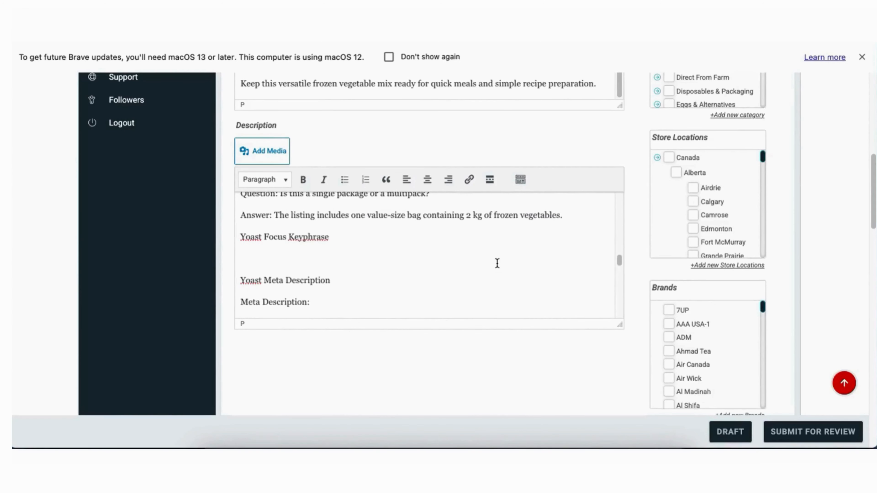
scroll(497, 264, down, 3)
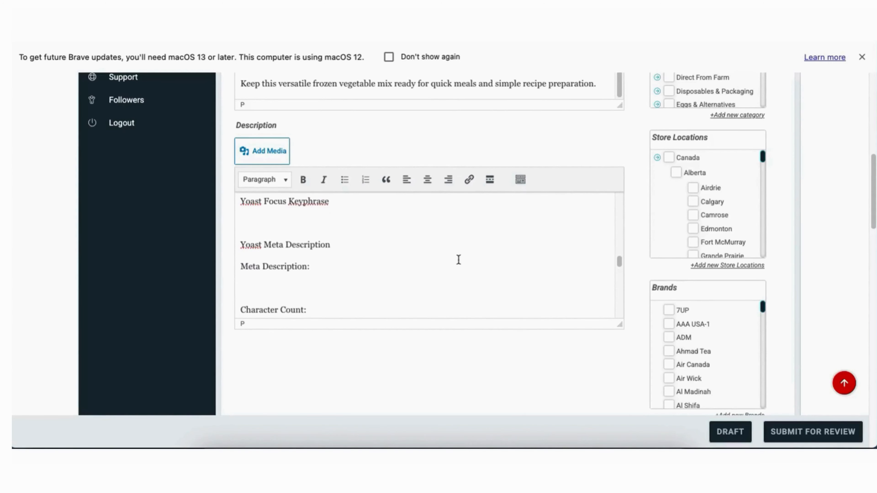
drag(241, 201, 318, 280)
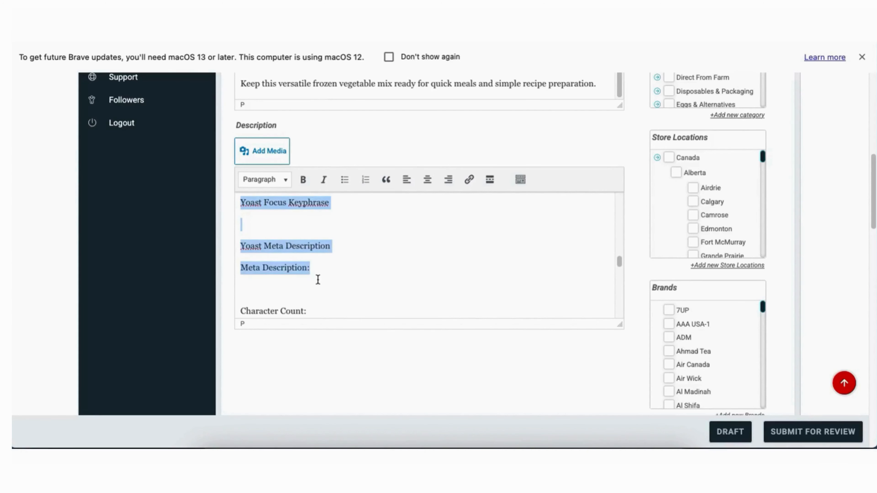
key(BackSpace)
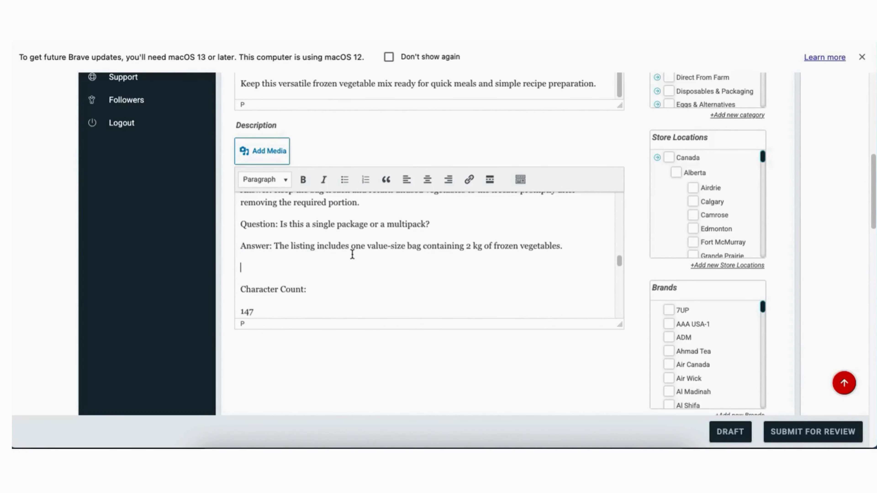
scroll(353, 251, down, 3)
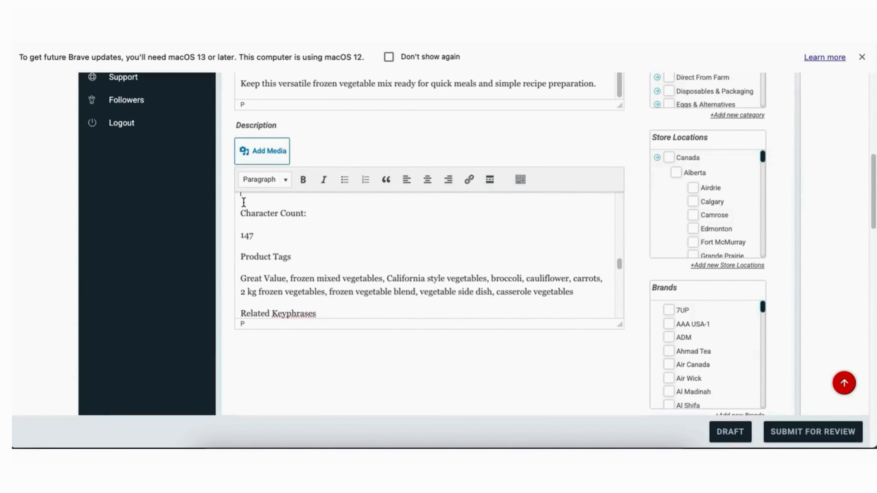
drag(245, 206, 295, 243)
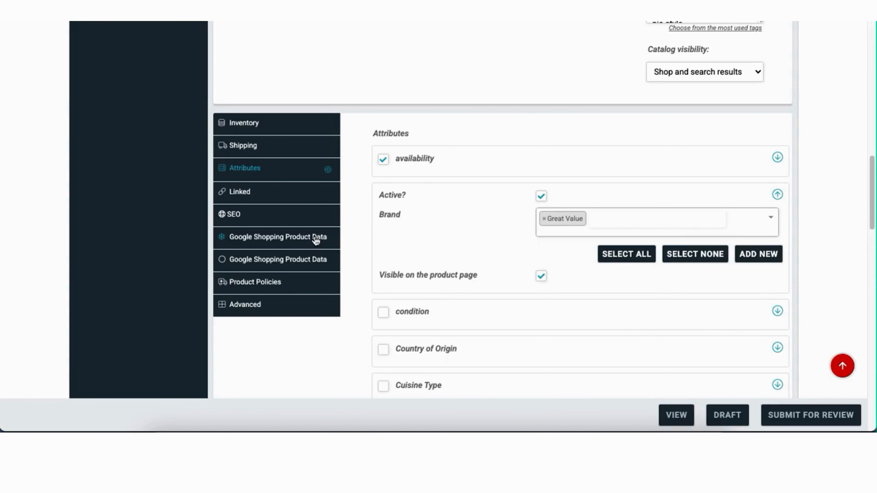
- Open the product's first Google Shopping Product Data section and activate the Barcode Number / GTIN / UPC / EAN field
click(315, 238)
click(568, 155)
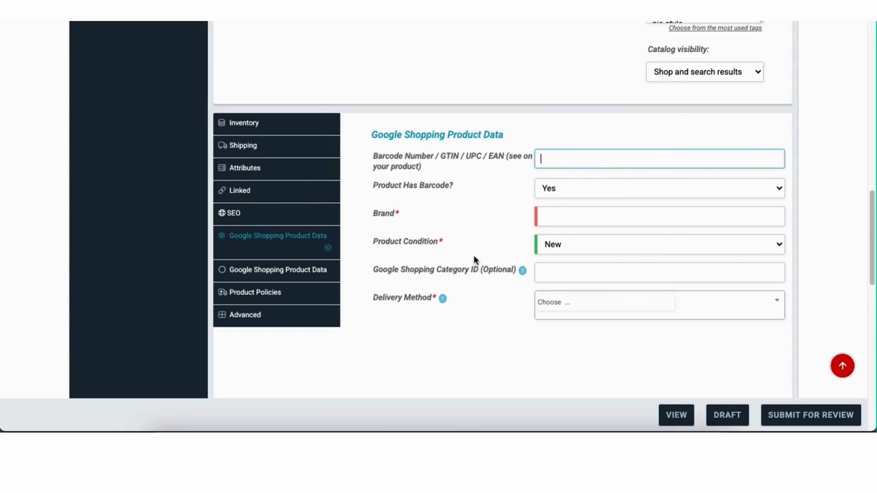
- Switch to Google and search by image with great-value-california-style-mixed-vegetables-2kg-front.png from Downloads
click(333, 428)
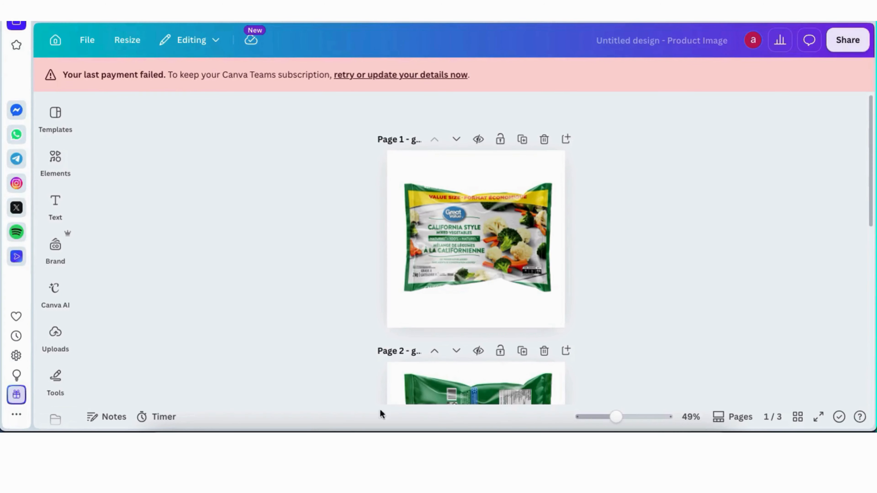
click(292, 429)
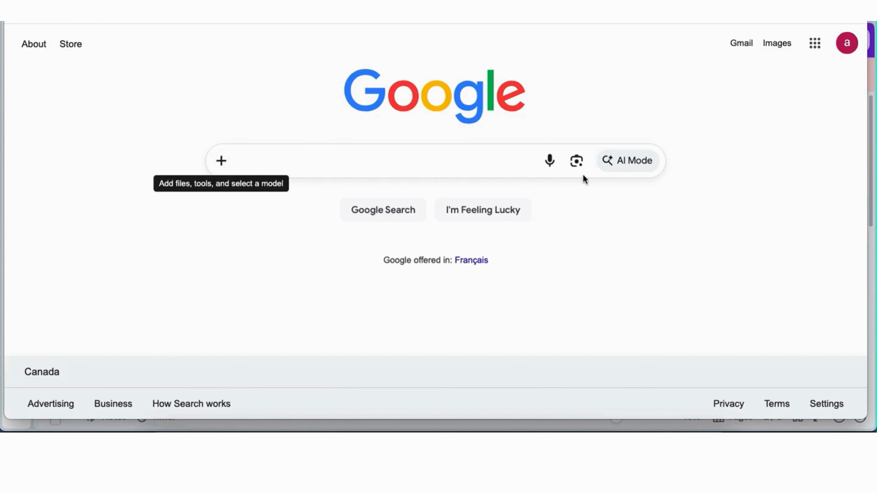
click(577, 161)
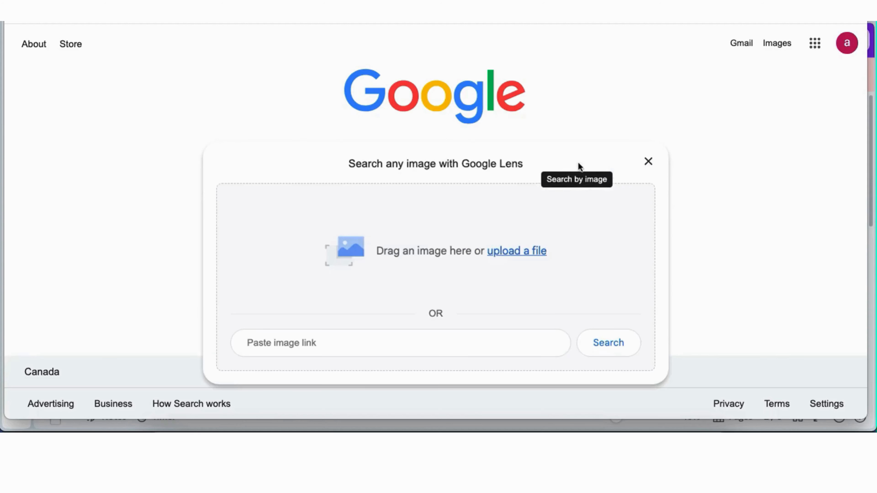
click(515, 251)
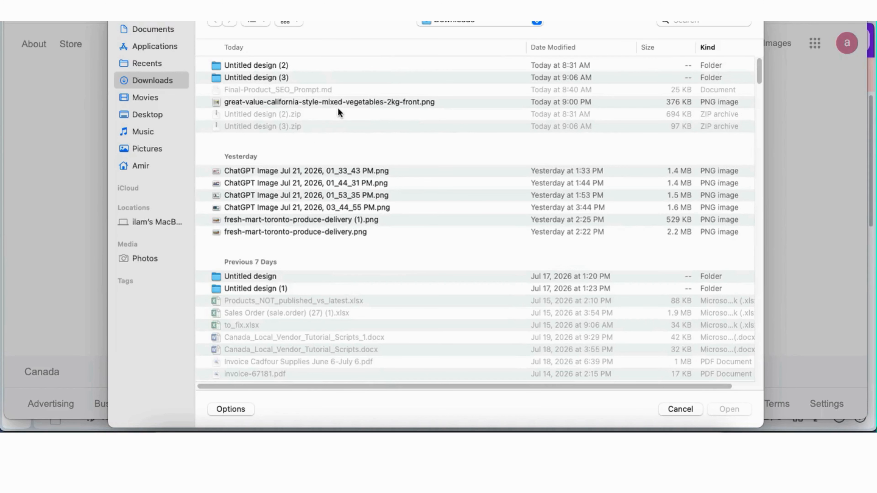
click(343, 103)
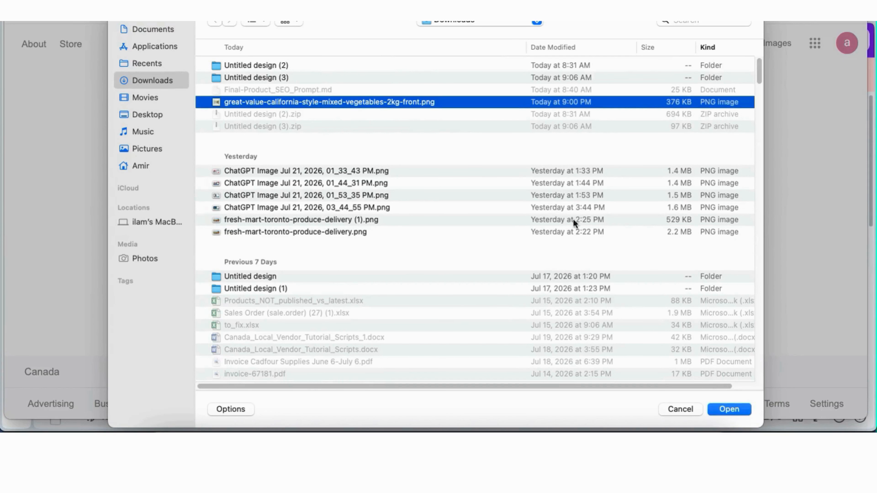
click(728, 409)
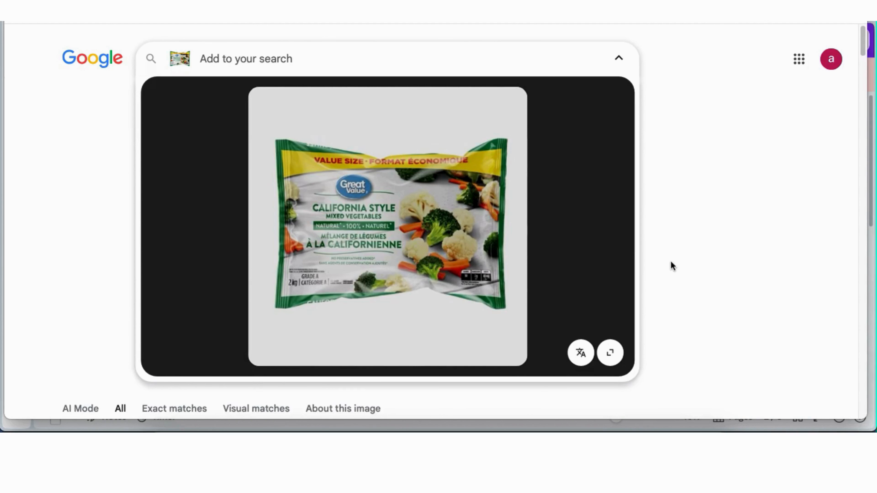
- Look through the image search results and ask in AI Mode "what is GITN or UPC No of this product?"
scroll(670, 260, down, 4)
scroll(670, 261, up, 4)
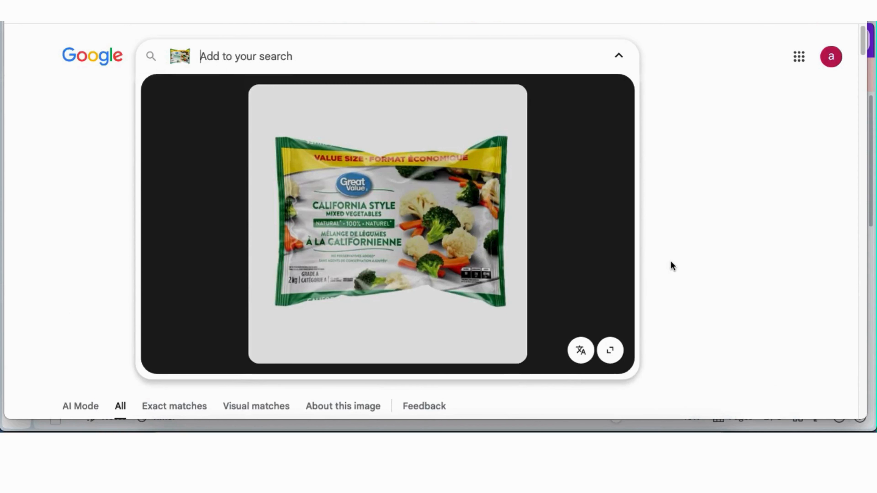
scroll(670, 260, down, 10)
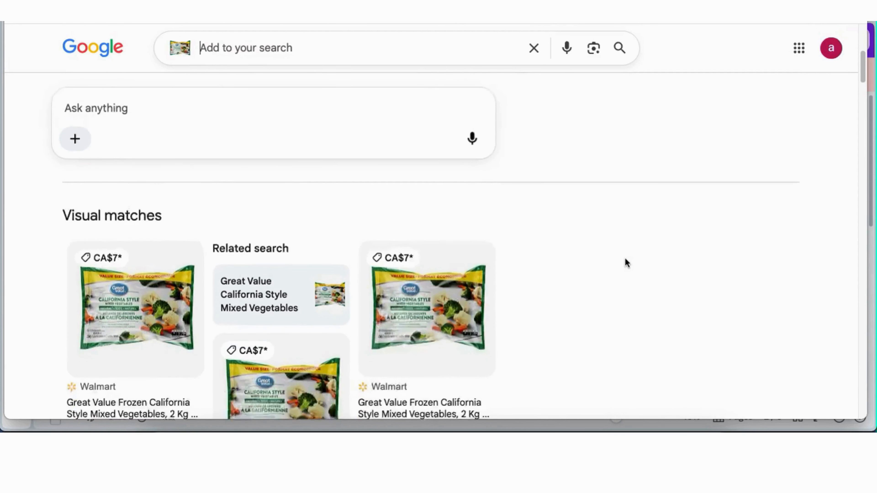
scroll(625, 262, up, 8)
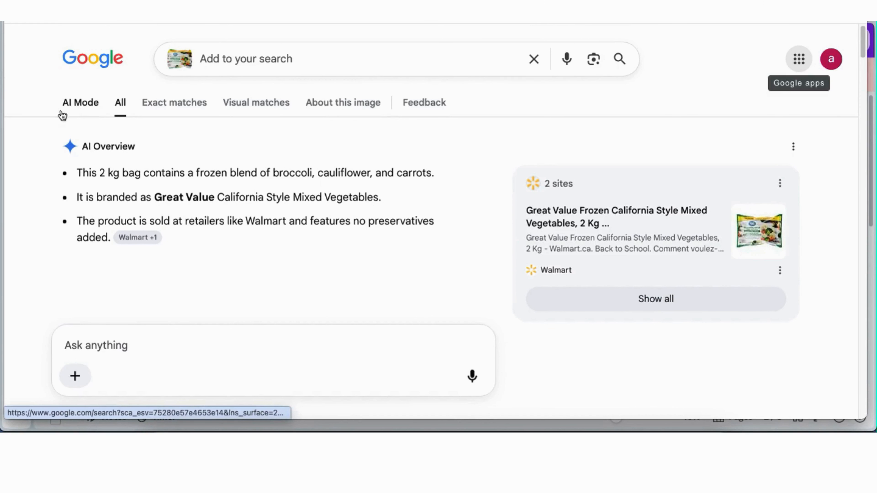
click(91, 105)
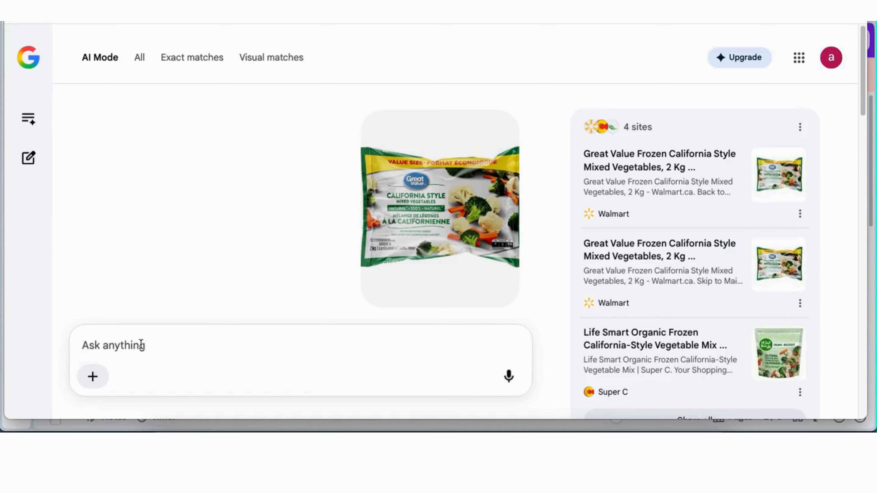
text(what is GITN or UPC No of this product?)
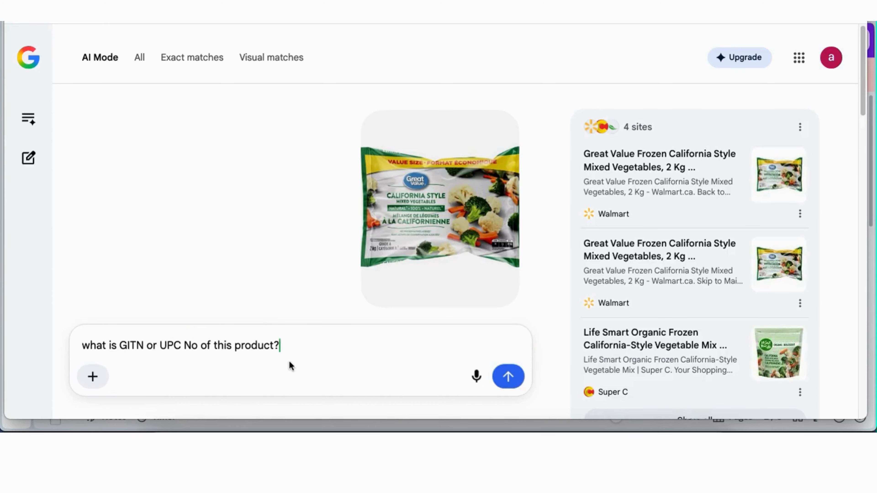
click(513, 373)
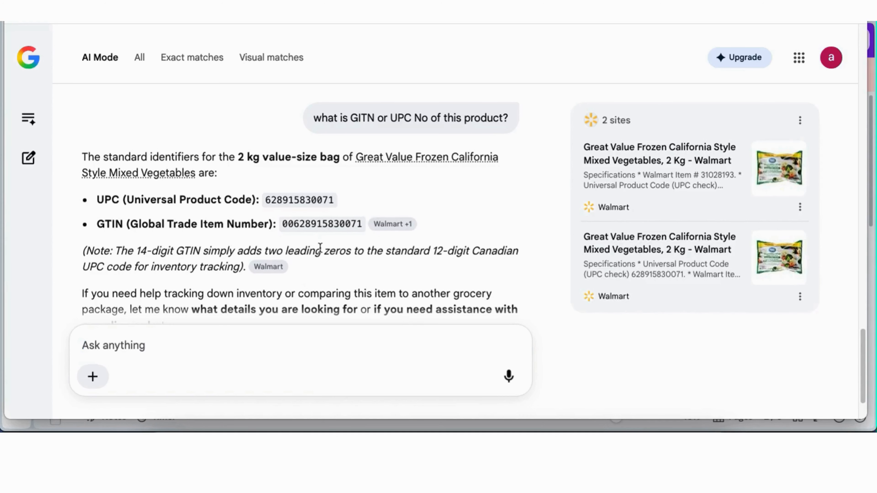
scroll(320, 247, down, 2)
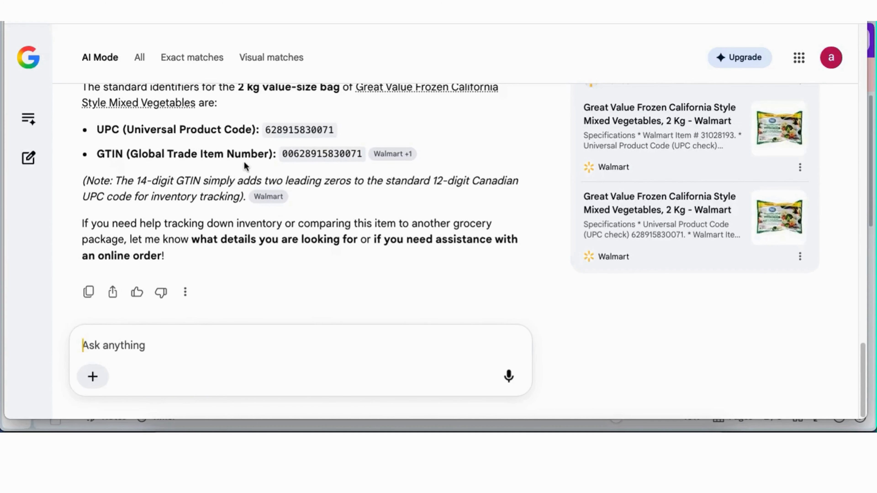
drag(282, 155, 362, 156)
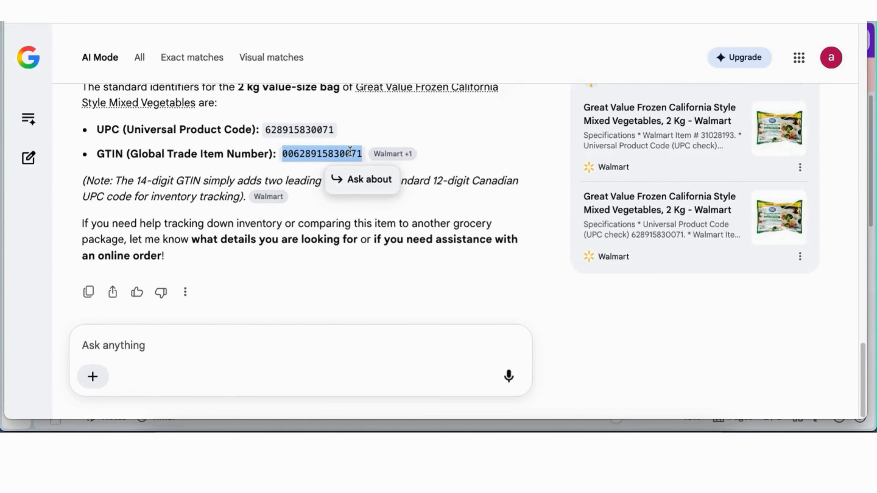
right_click(349, 152)
click(369, 179)
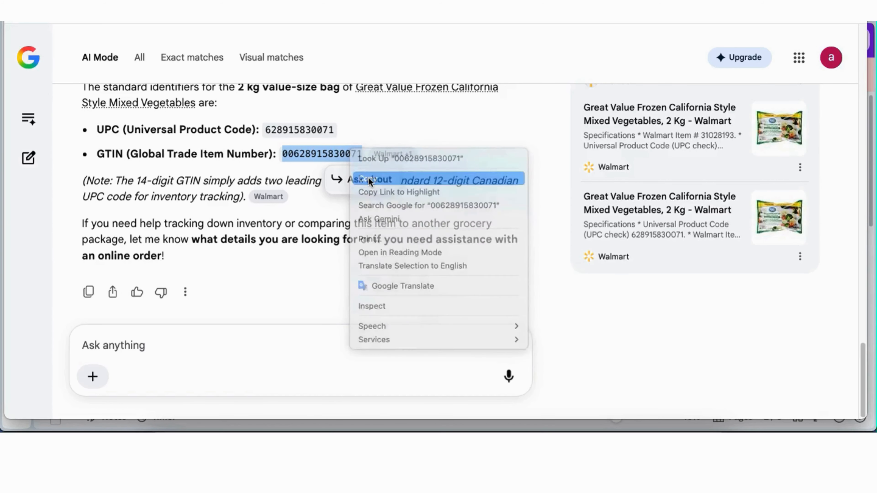
click(481, 427)
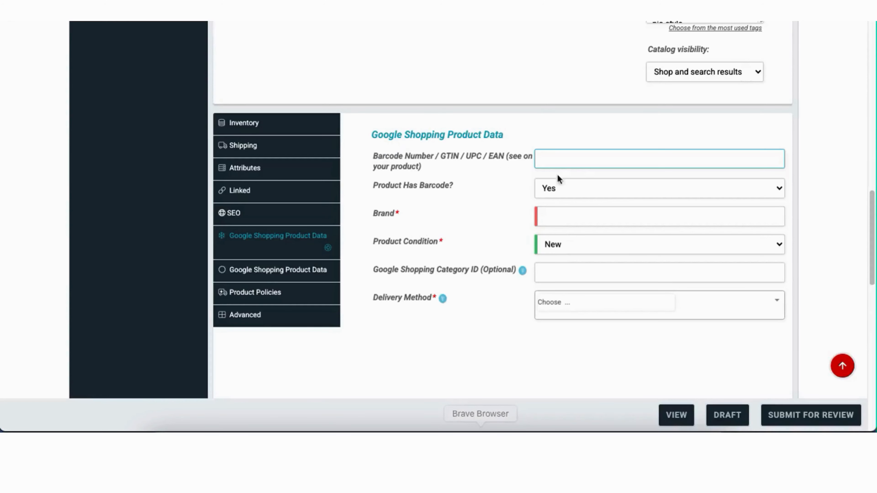
right_click(553, 159)
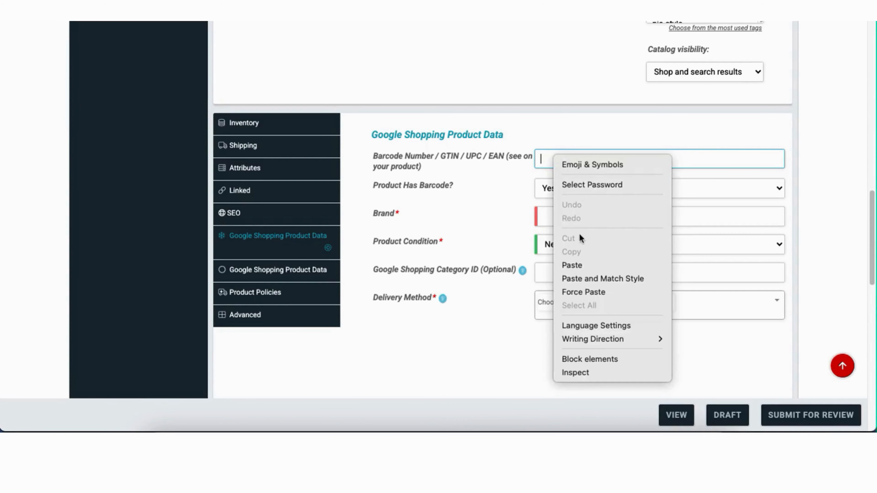
click(572, 265)
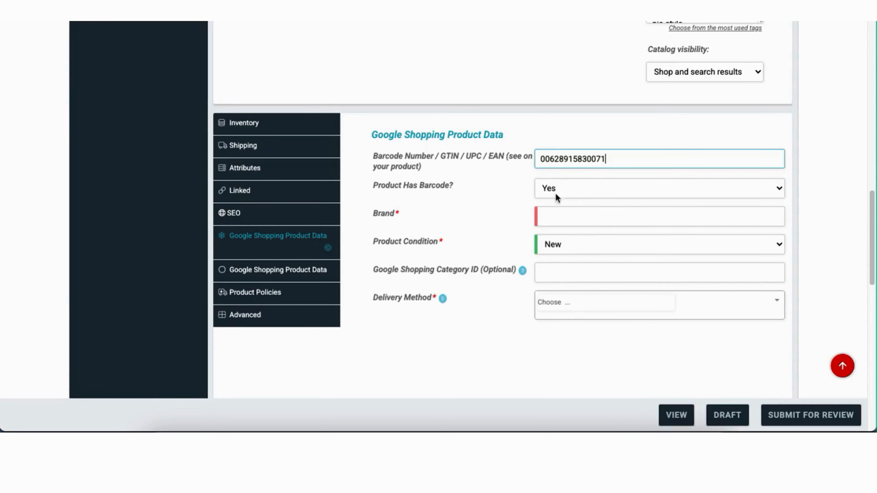
click(563, 215)
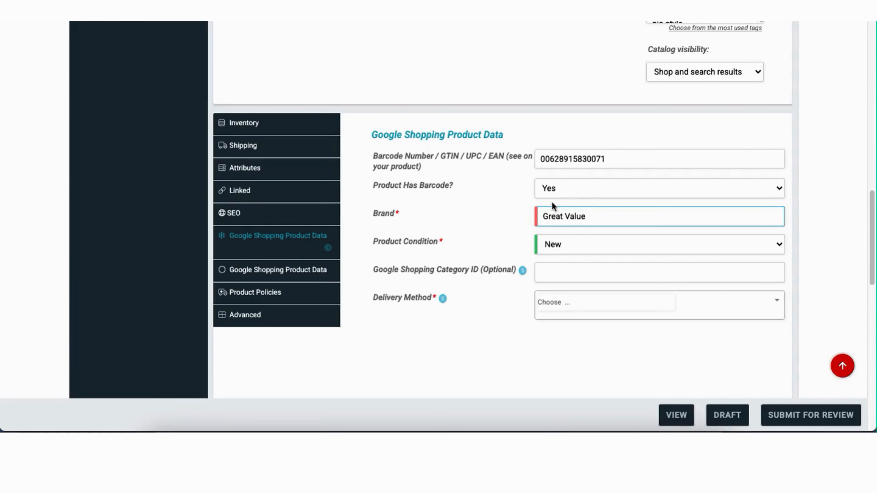
- Copy the field name Google Shopping Category ID, switch to Google Chrome and ask AI Mode "what is Google Shopping Category ID"
click(575, 272)
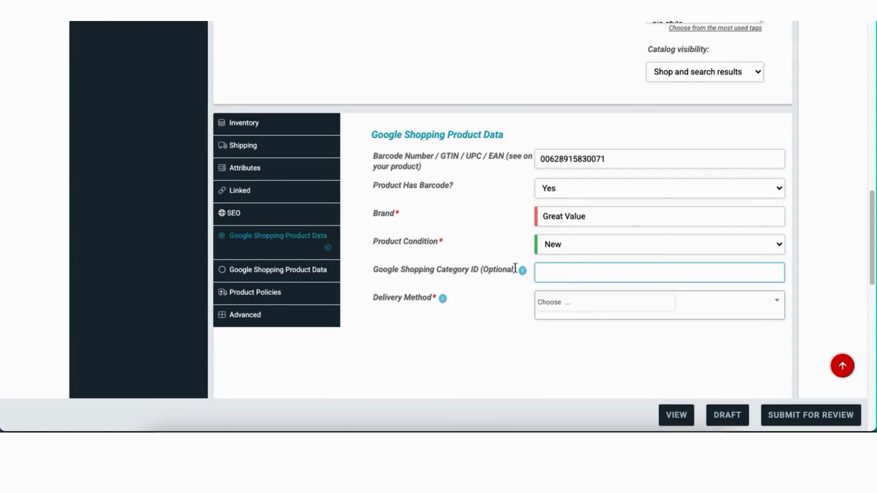
drag(374, 269, 477, 271)
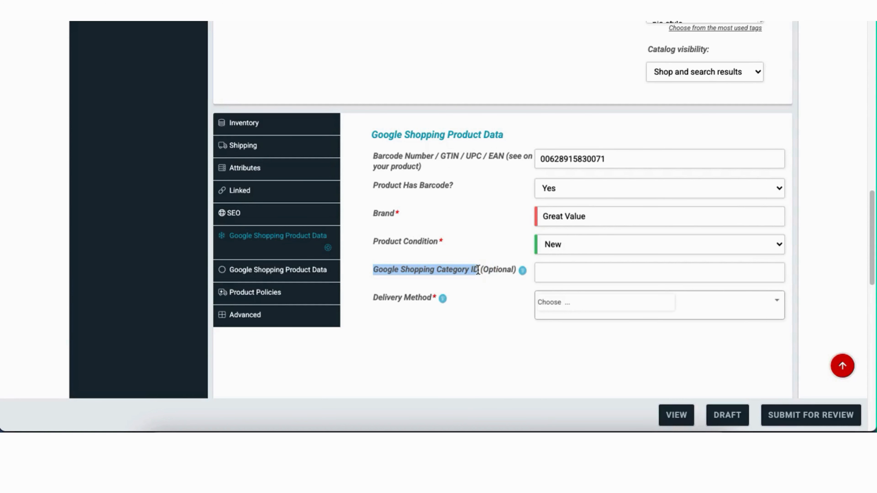
right_click(472, 269)
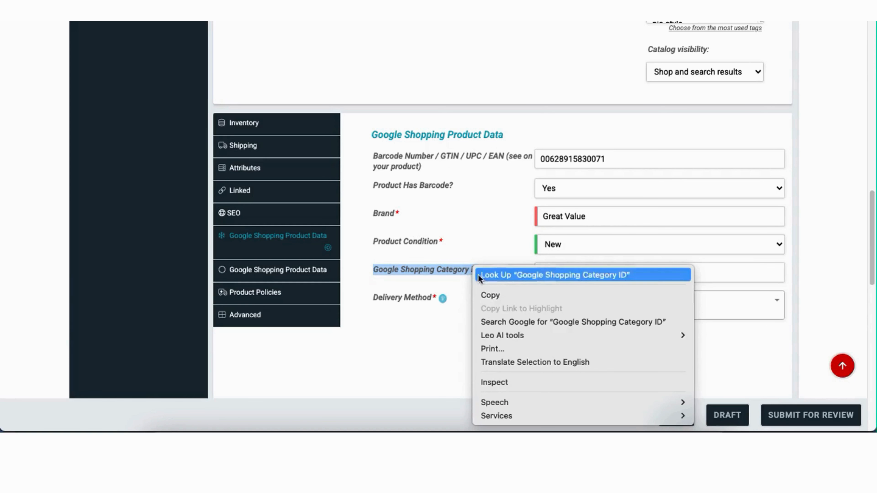
click(493, 294)
click(293, 438)
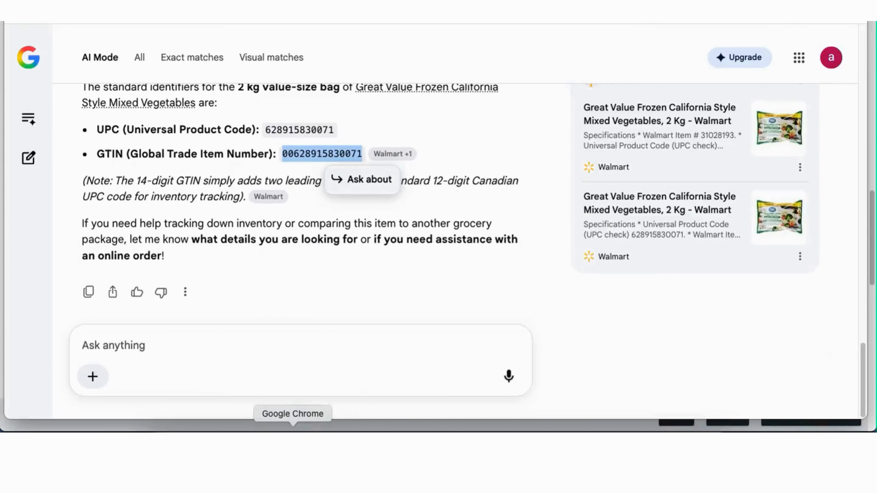
click(148, 347)
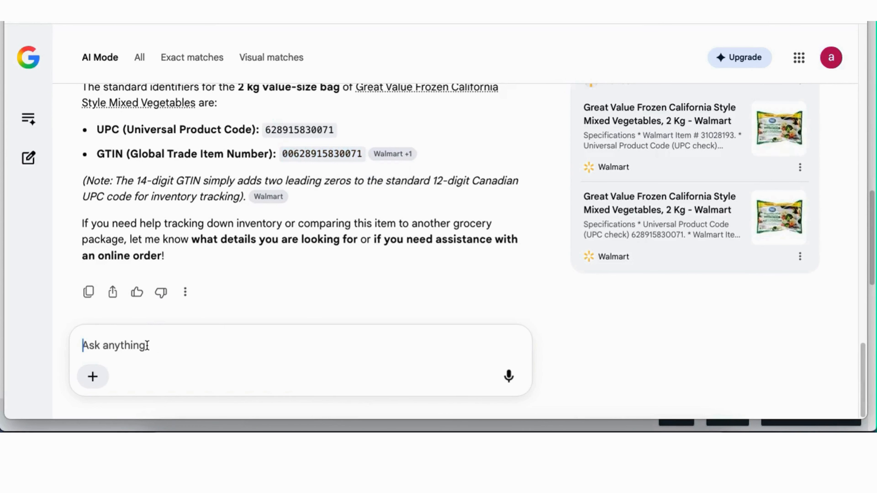
text(wha)
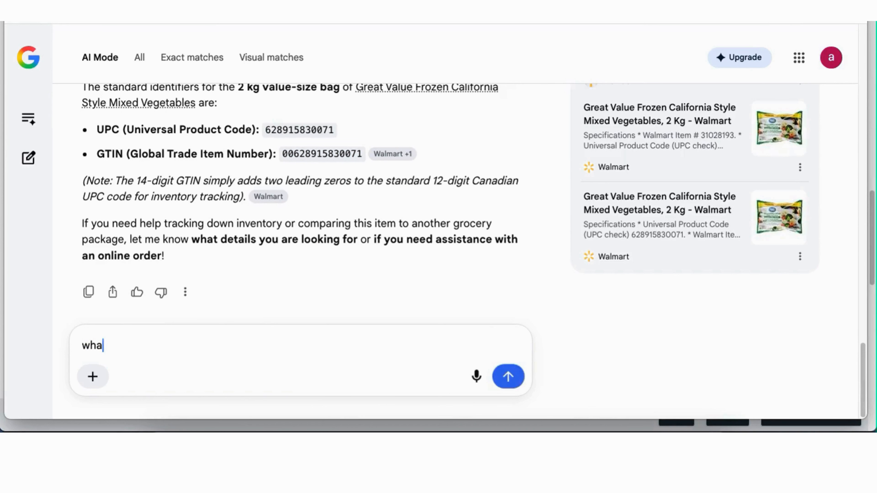
text(t is Google Shopping Category ID)
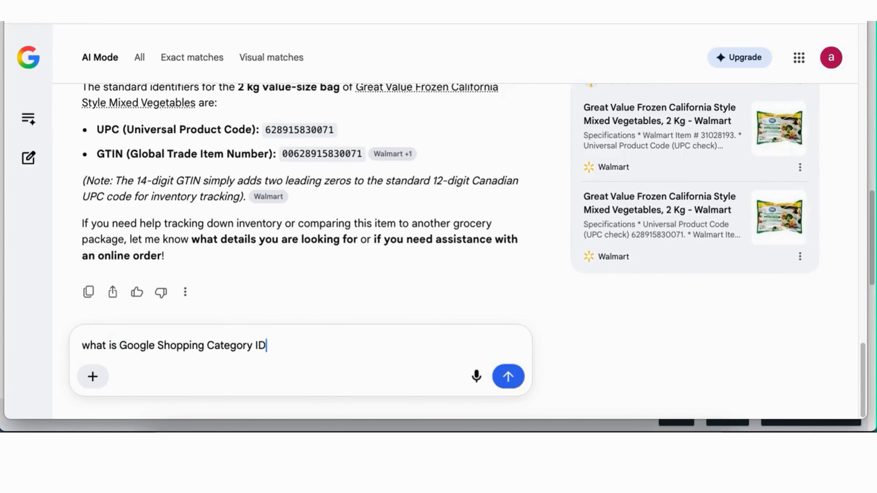
click(518, 378)
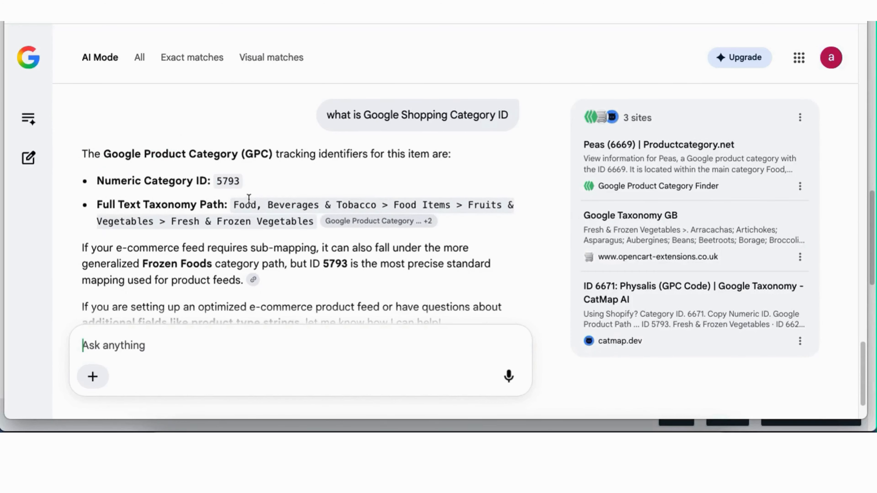
- Copy the numeric category ID 5793 from the answer into the product's Google Shopping Category ID field in Brave
drag(219, 179, 238, 181)
right_click(233, 182)
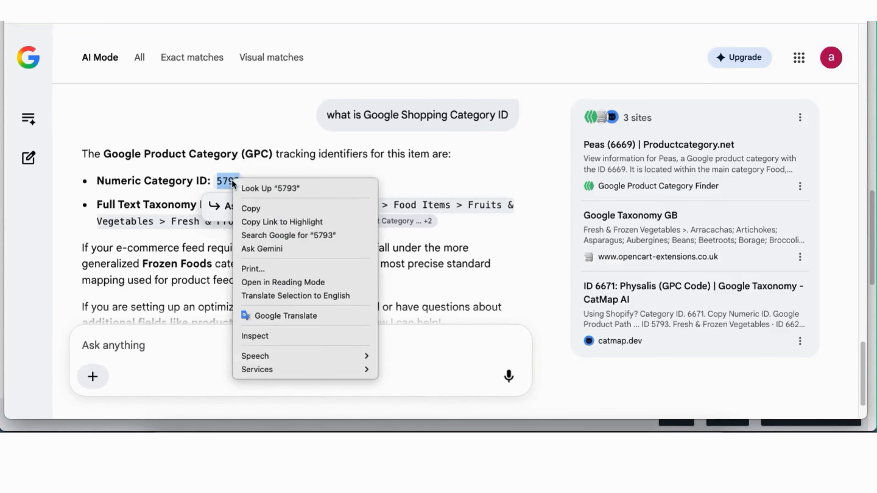
click(254, 209)
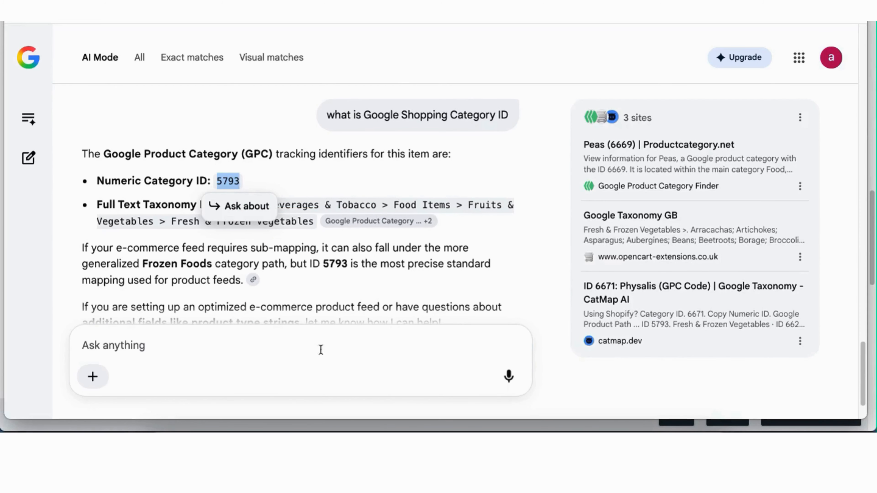
click(480, 428)
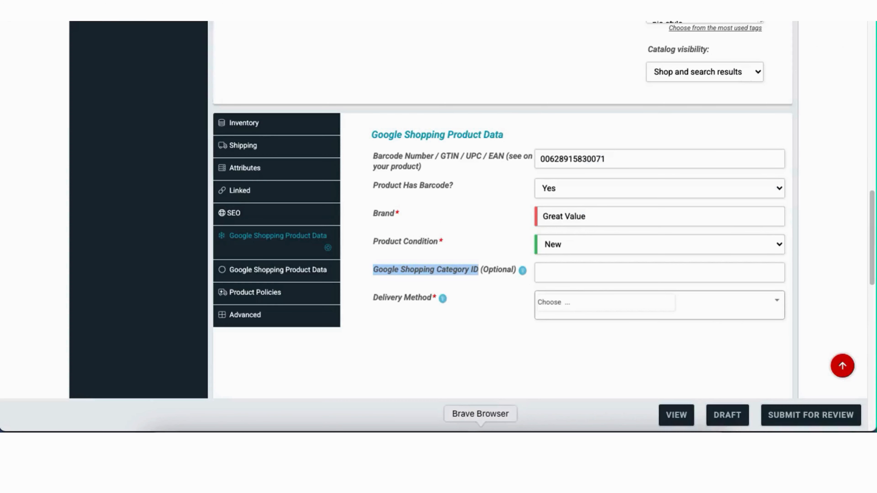
click(562, 273)
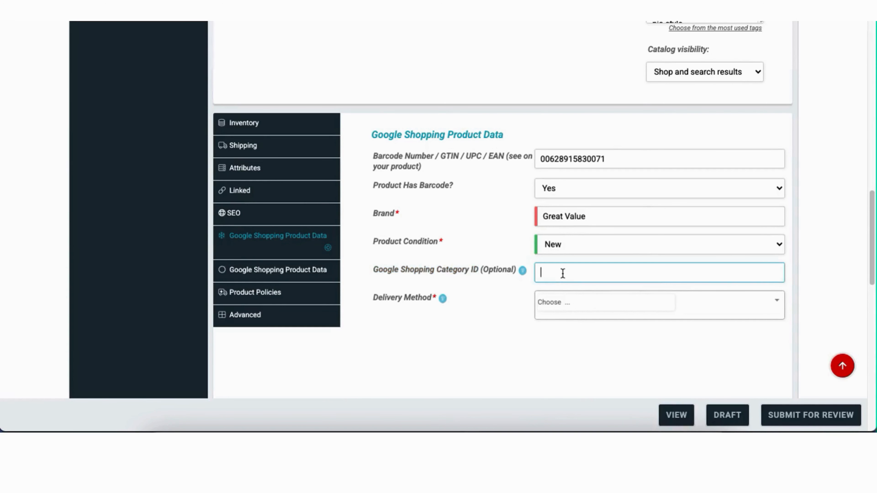
key(super+v)
- Choose Store Pickup and Local Delivery as the Delivery Method, and submit the product for review
click(630, 308)
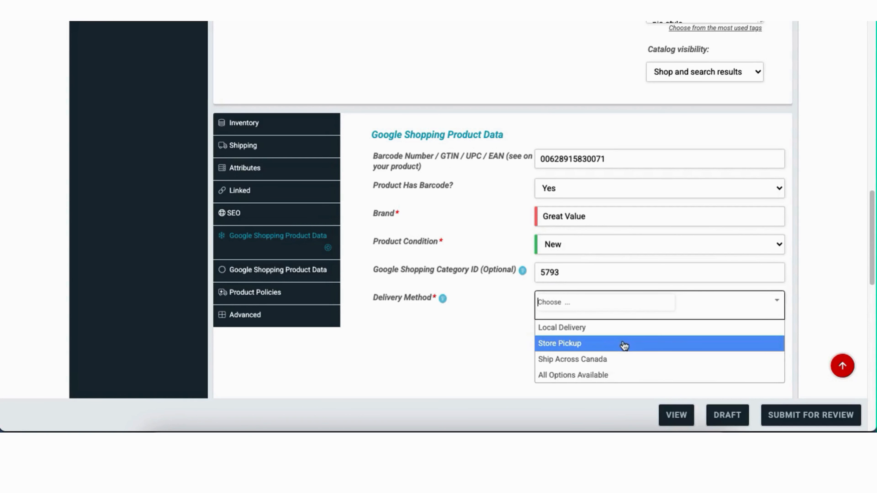
click(606, 350)
click(625, 309)
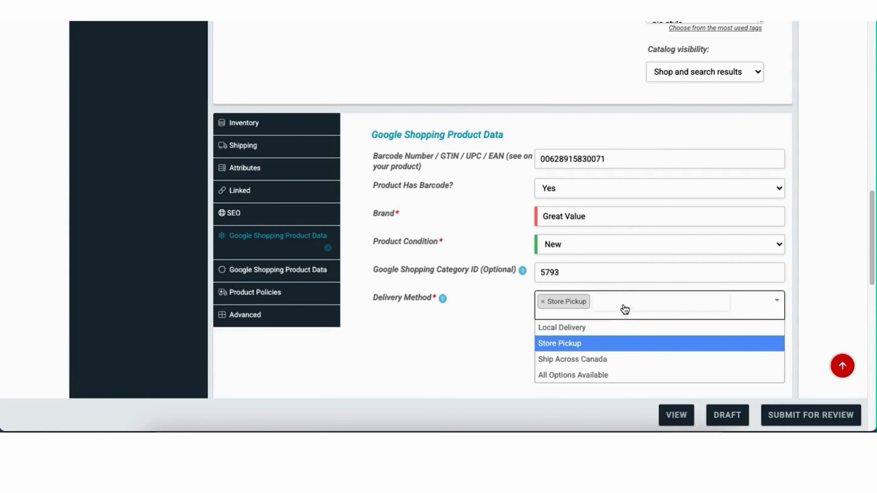
click(607, 329)
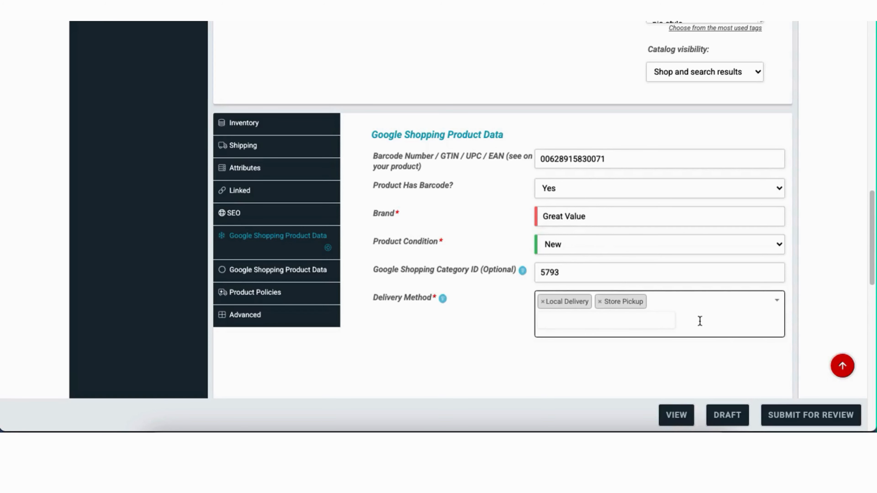
click(788, 421)
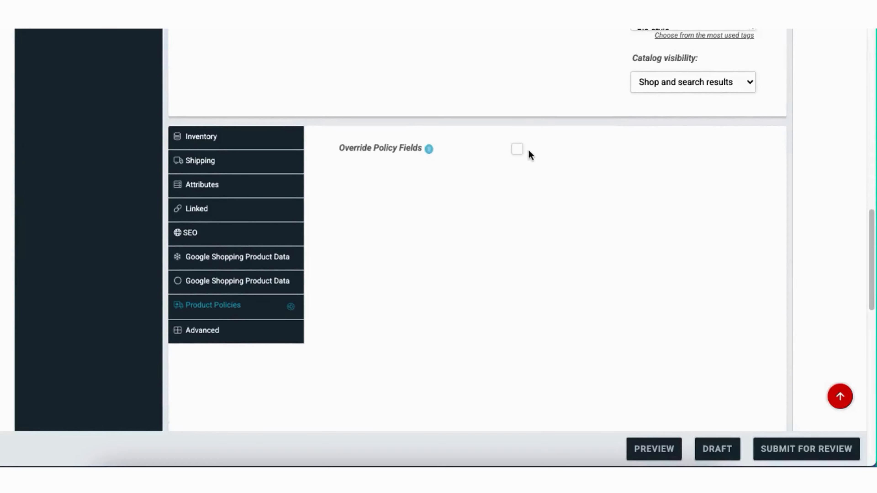
- Enable Override Policy Fields in Product Policies and look over the shipping, refund and cancellation/return/exchange policies
click(517, 149)
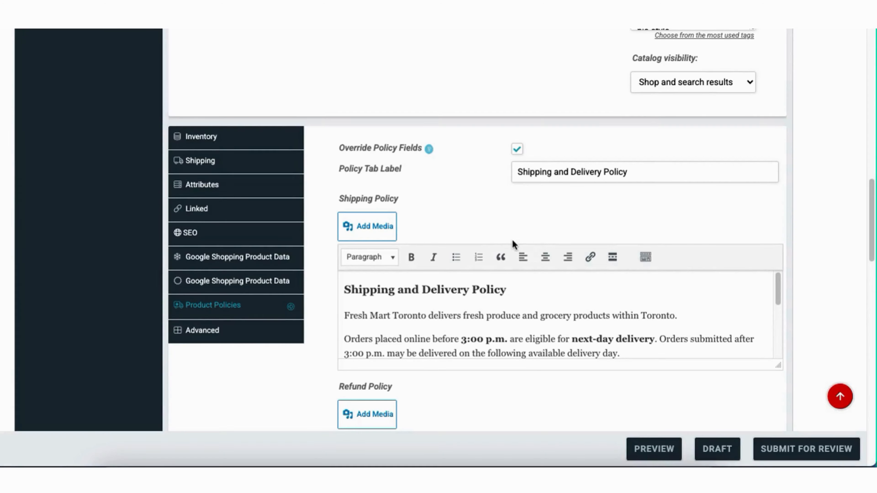
scroll(512, 240, down, 4)
scroll(512, 240, up, 2)
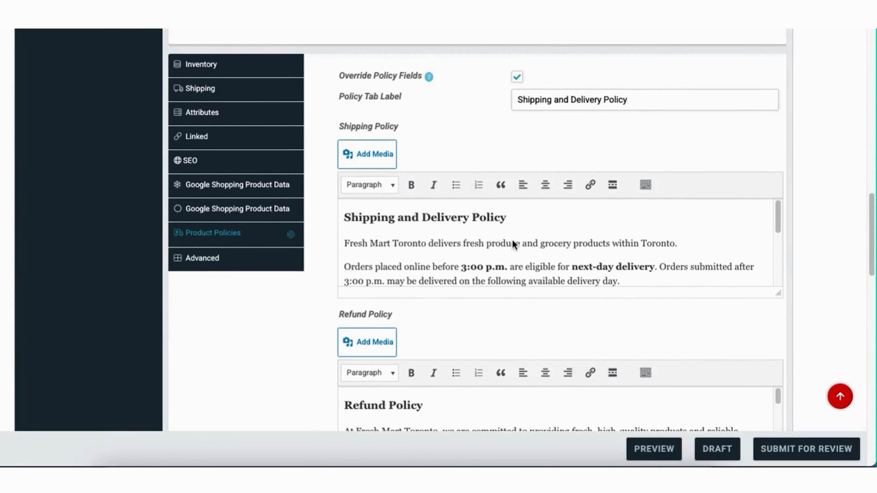
scroll(512, 240, down, 2)
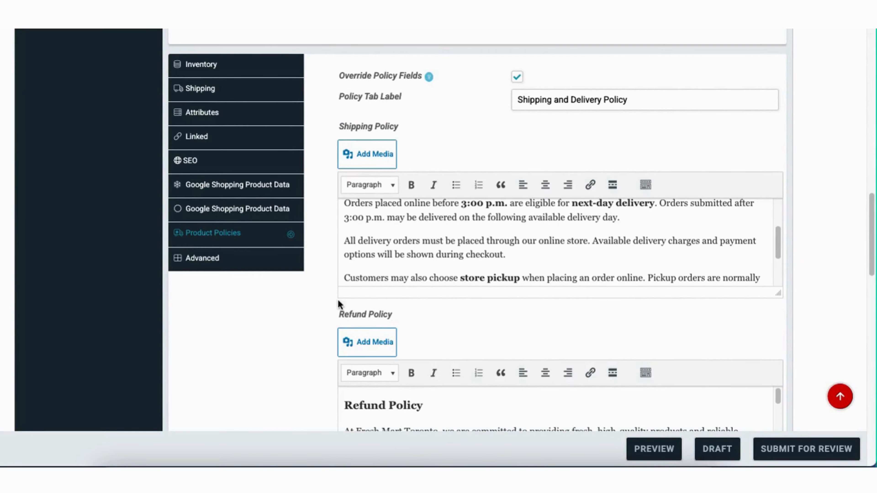
scroll(289, 320, down, 12)
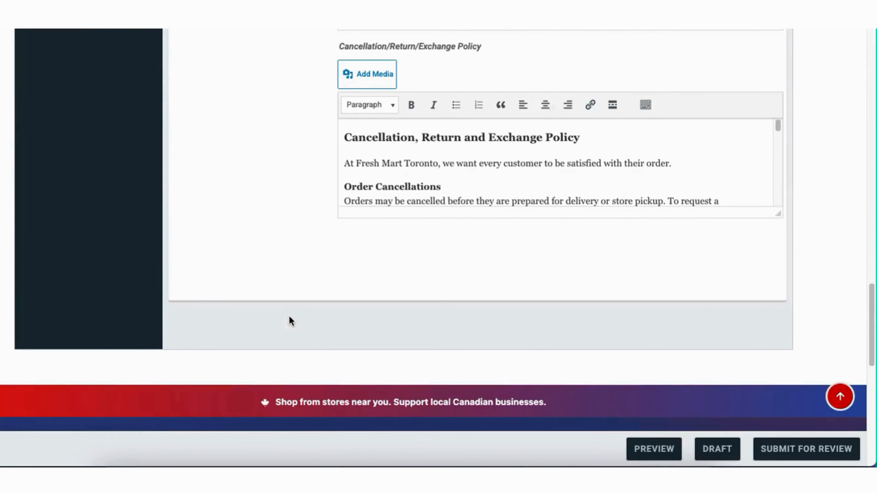
scroll(290, 320, up, 18)
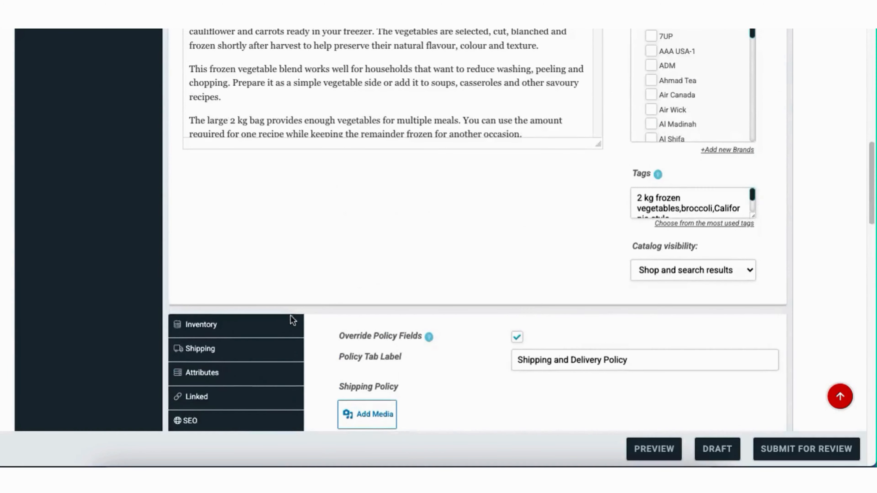
scroll(290, 316, up, 12)
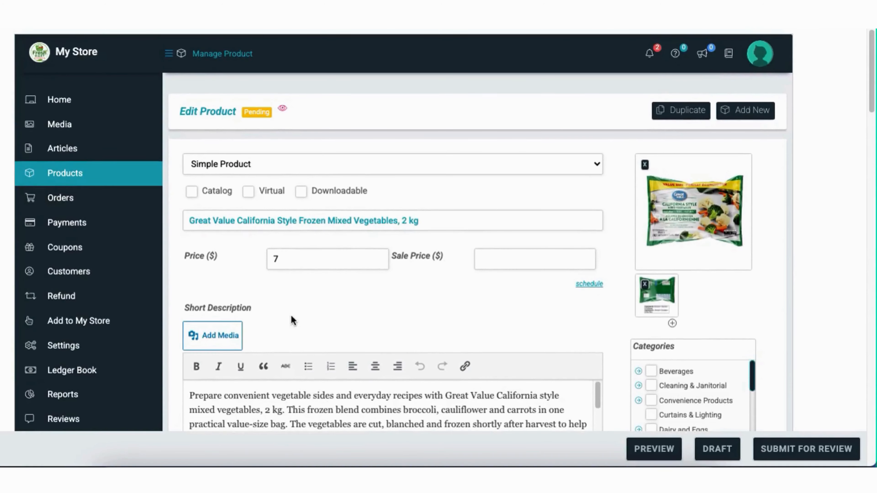
scroll(291, 319, down, 20)
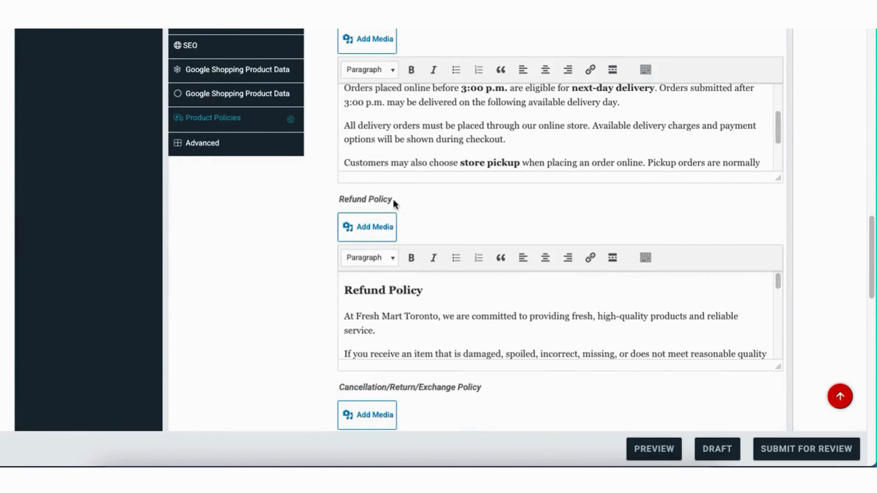
scroll(298, 277, up, 2)
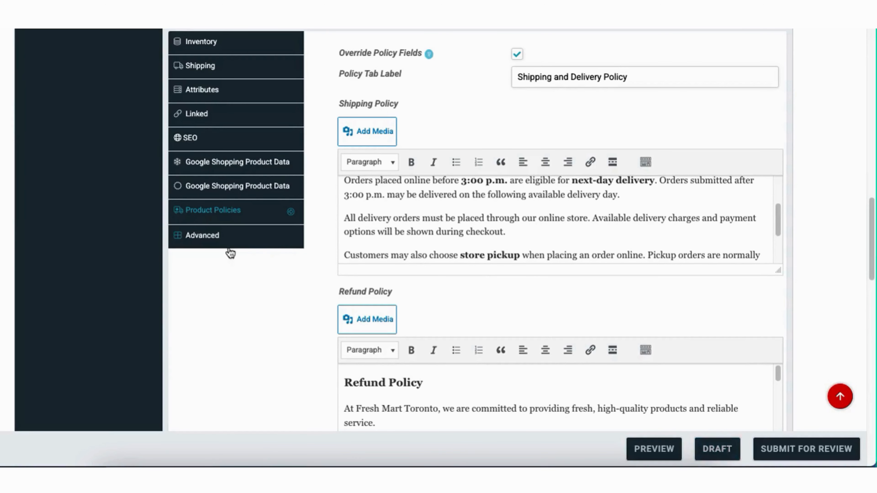
- Open the product's Advanced settings, check the reviews and Menu Order options, and activate the Purchase Note field
click(208, 245)
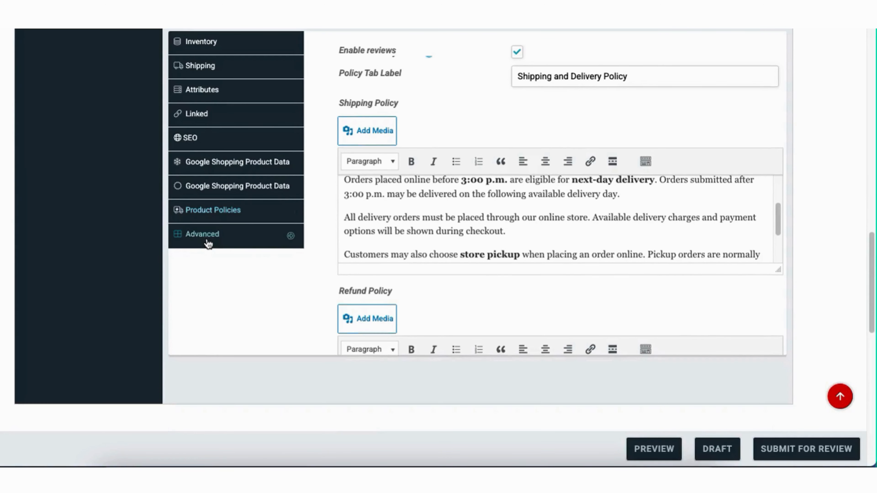
scroll(526, 288, up, 4)
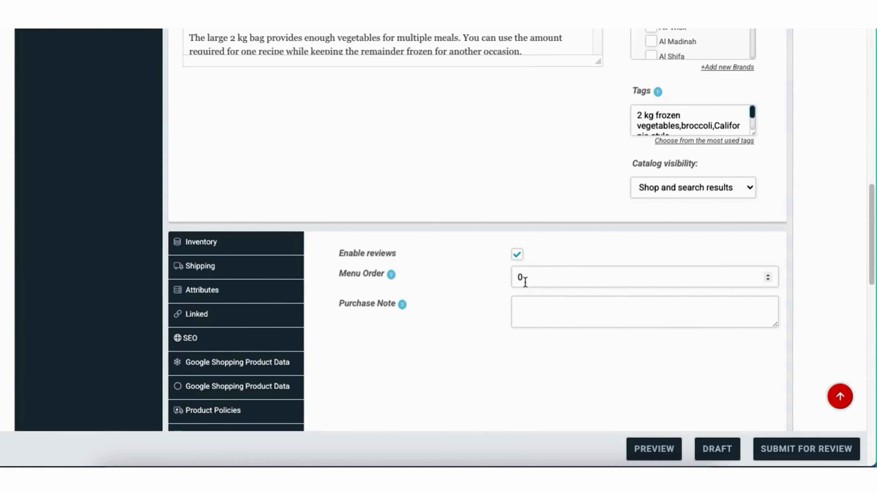
click(536, 314)
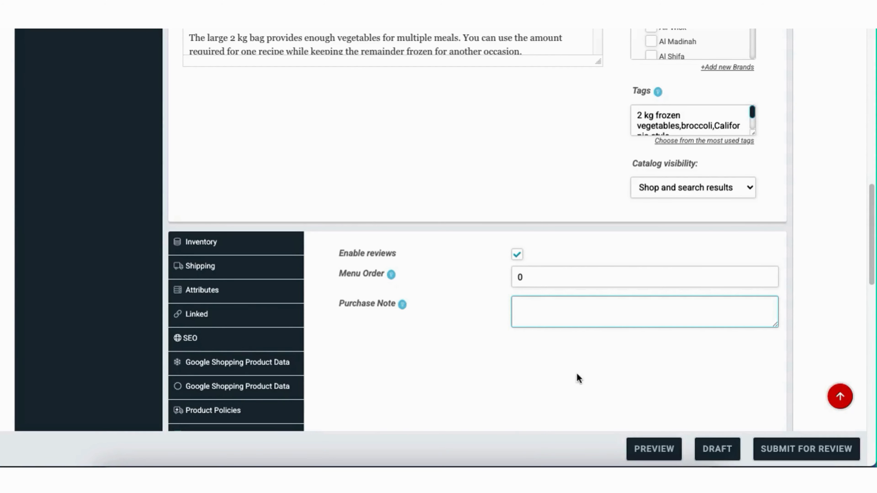
scroll(576, 375, down, 4)
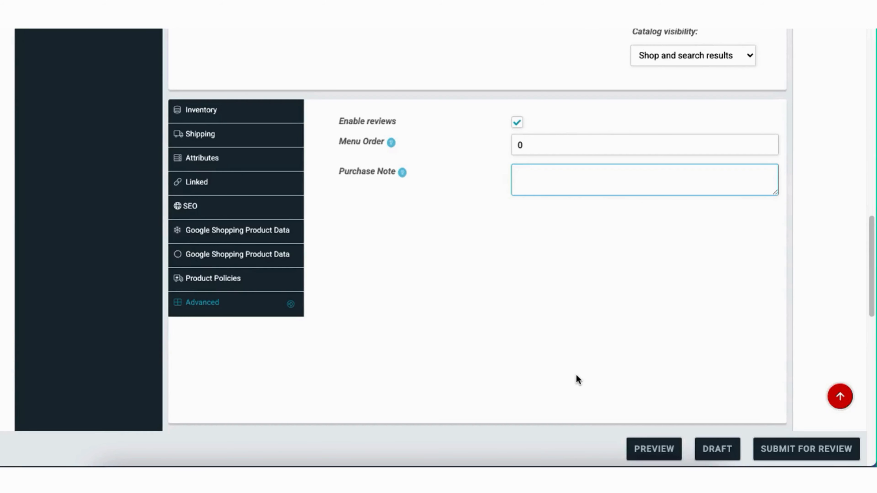
- Submit the product for review, and read through its shipping, refund and cancellation/return/exchange policies
click(771, 451)
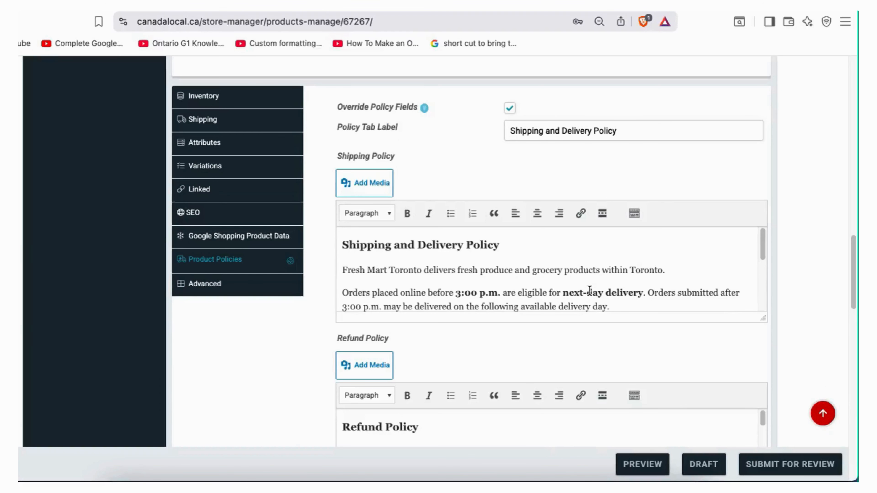
scroll(589, 290, down, 5)
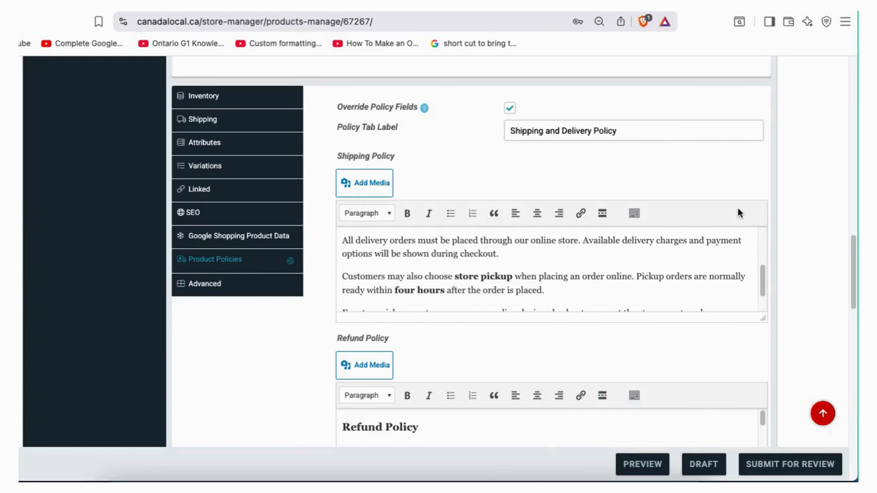
scroll(757, 203, down, 3)
scroll(756, 197, down, 6)
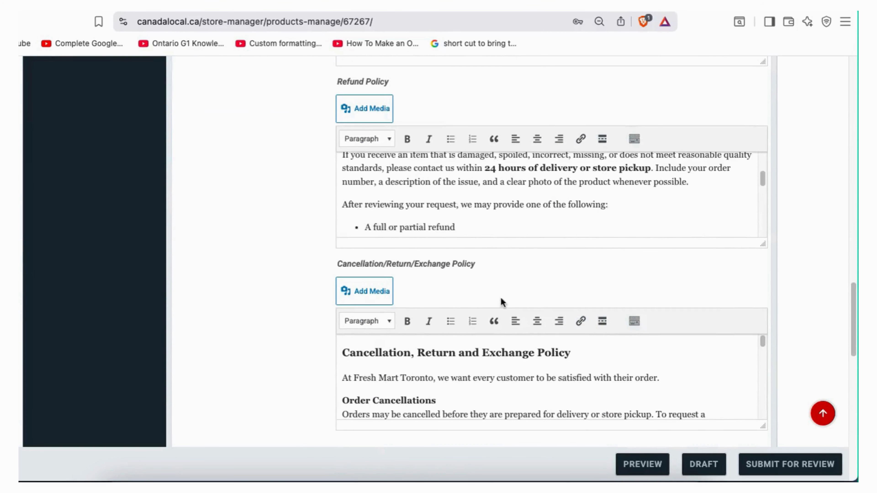
scroll(713, 294, down, 4)
scroll(708, 281, down, 2)
scroll(697, 278, up, 10)
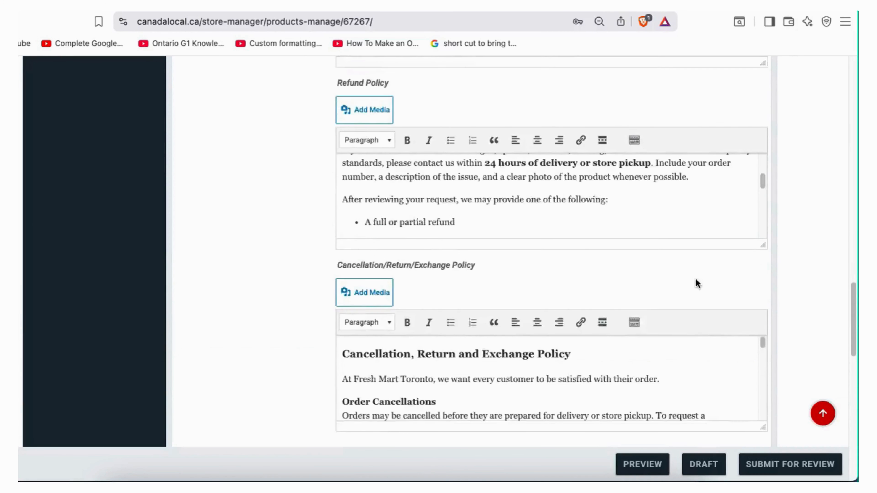
scroll(298, 290, up, 3)
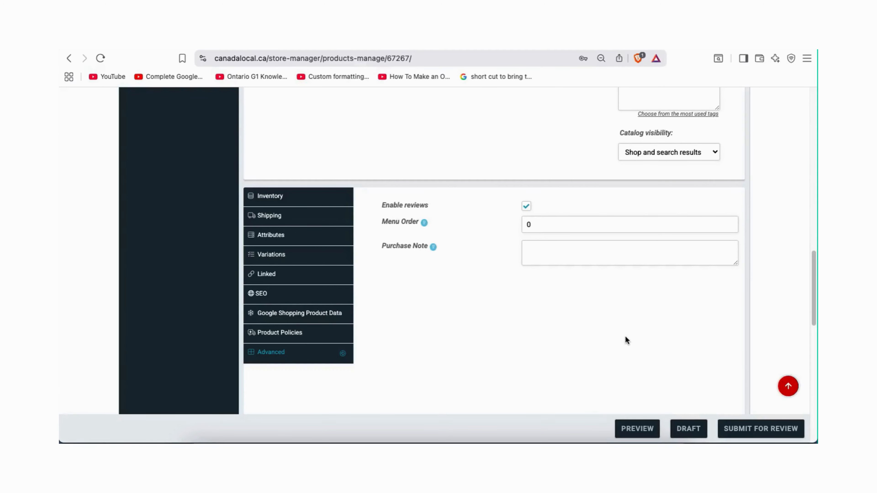
- Review the listing's tags, catalog visibility, title, short and full descriptions, store location, brands and Advanced settings
scroll(655, 326, up, 5)
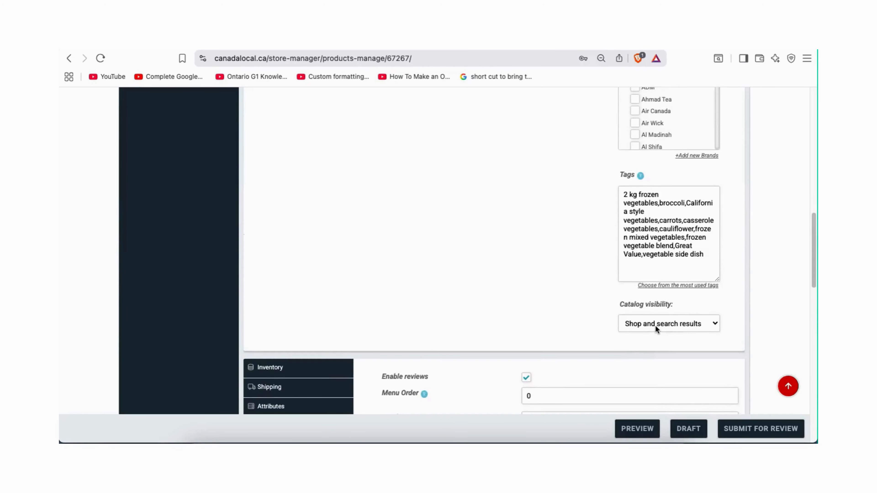
scroll(654, 326, up, 2)
scroll(655, 325, down, 7)
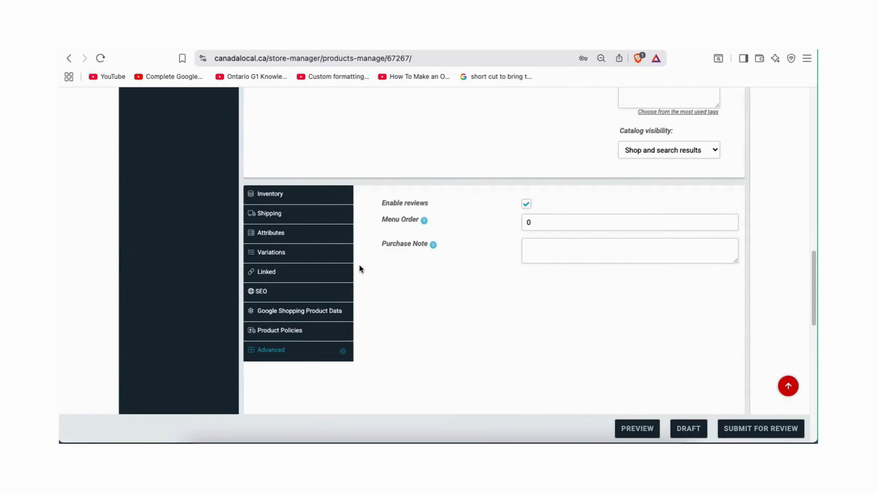
scroll(359, 266, up, 15)
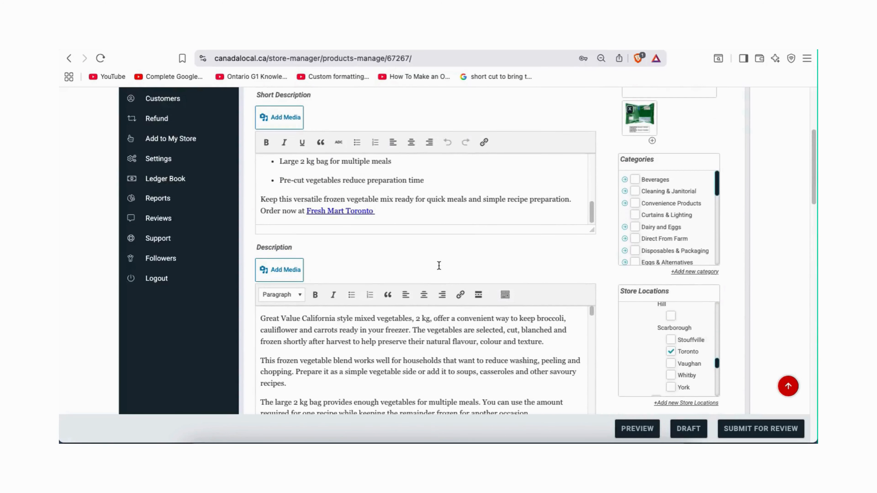
scroll(439, 265, up, 2)
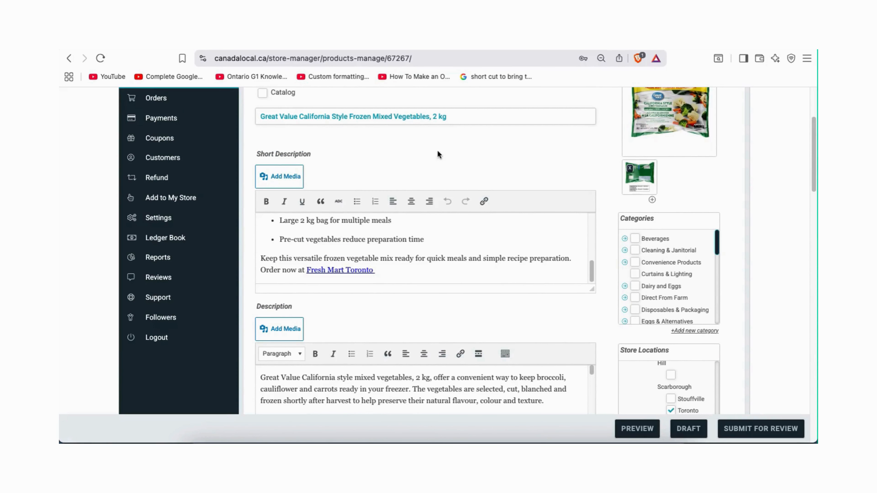
scroll(377, 152, up, 1)
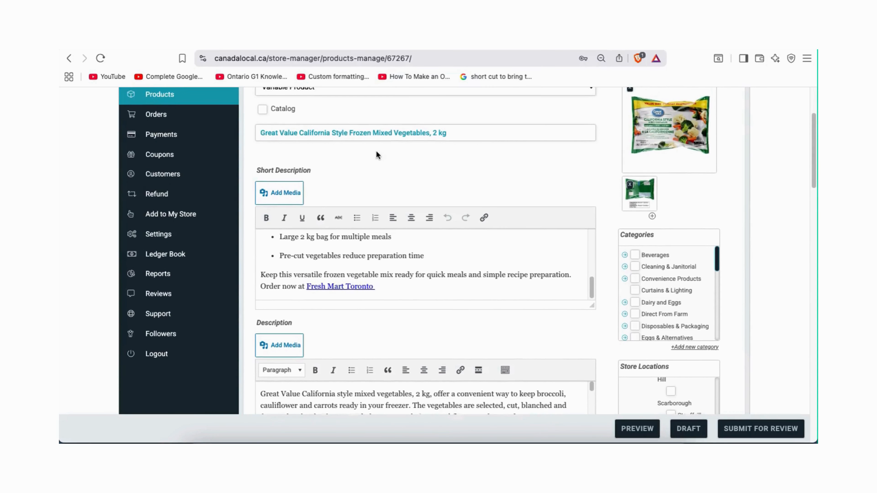
scroll(376, 151, up, 1)
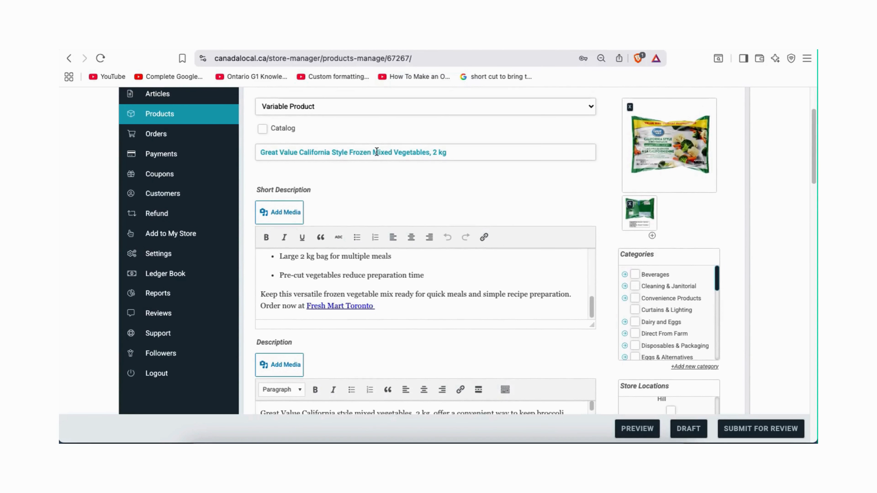
scroll(495, 242, down, 6)
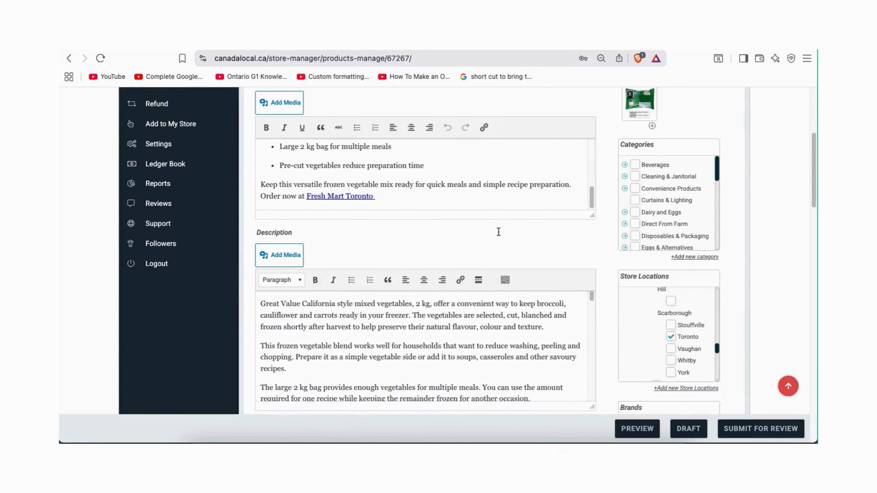
scroll(498, 232, down, 12)
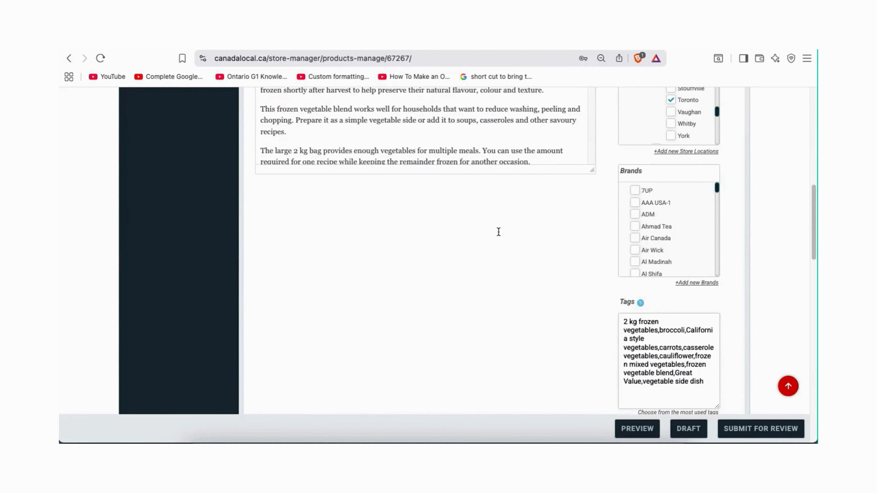
scroll(498, 231, down, 6)
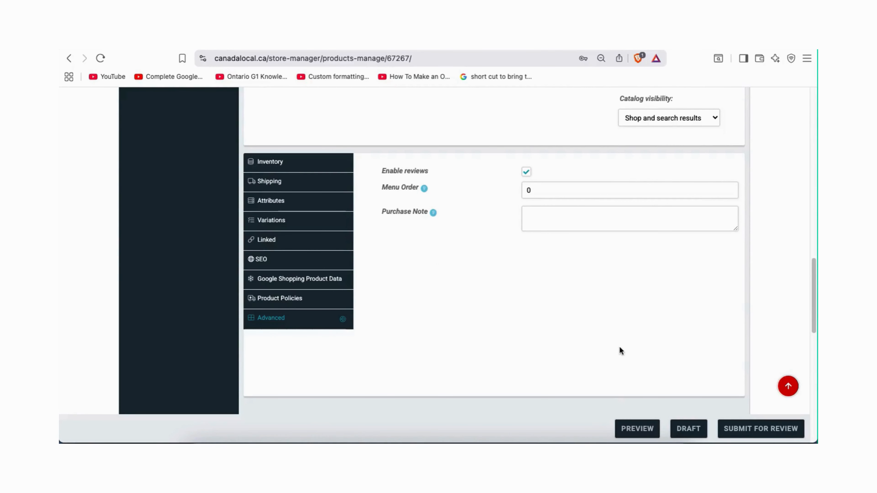
click(740, 432)
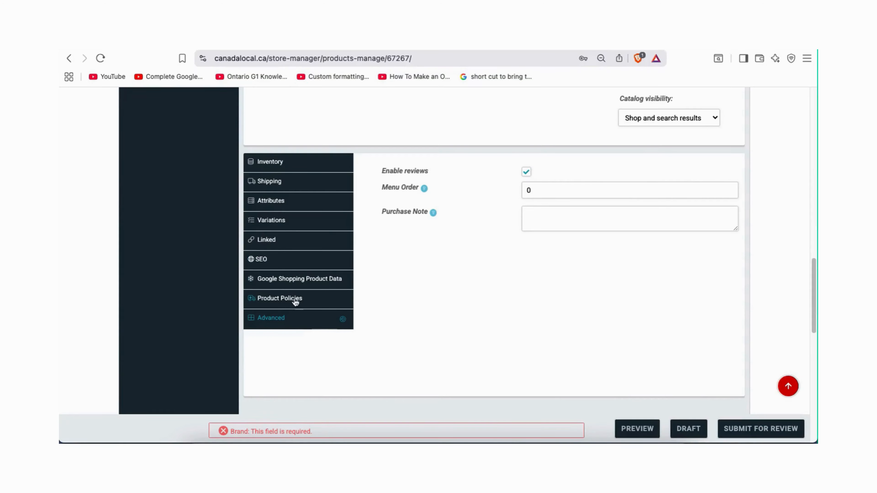
click(297, 284)
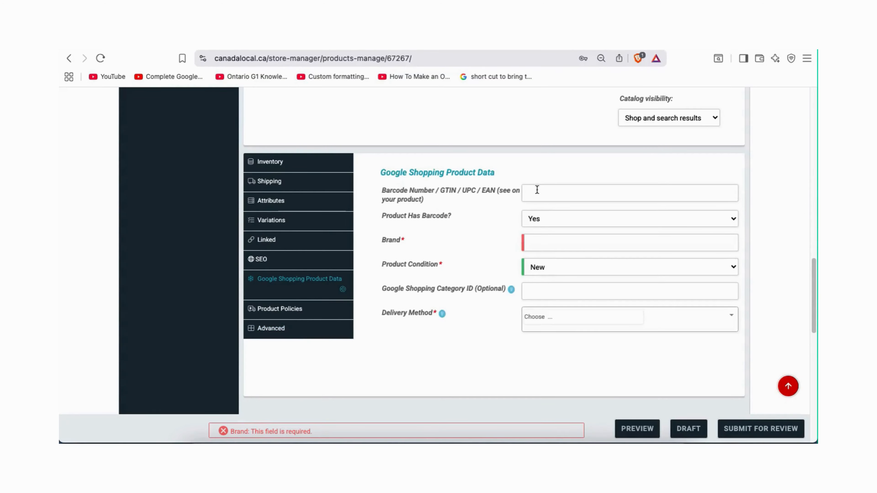
click(537, 190)
click(606, 221)
- Set the Brand to Great Value and the Google Shopping Category ID to 5793
click(563, 240)
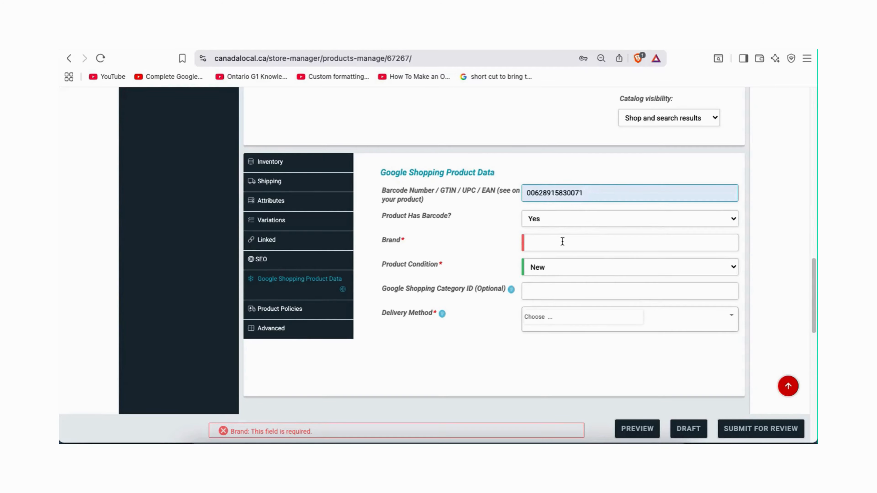
click(596, 272)
click(544, 289)
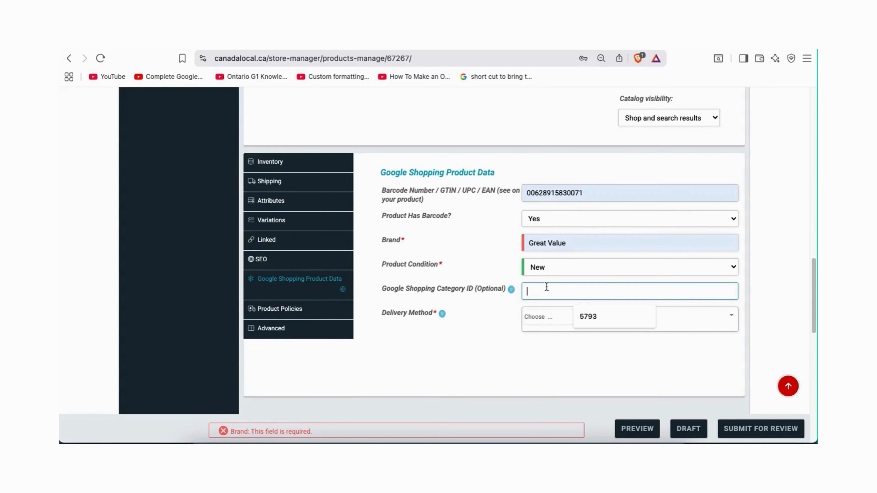
click(595, 320)
- Choose Store Pickup and Local Delivery as the Delivery Method, and submit the completed product for review
click(556, 322)
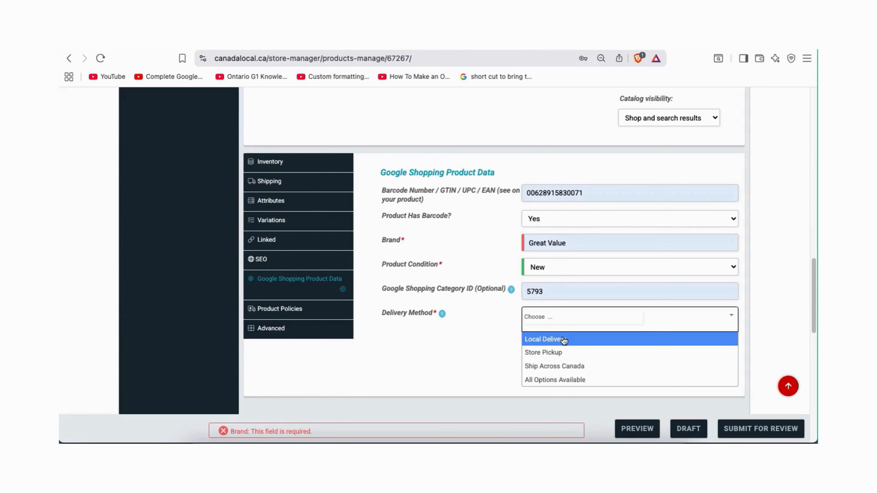
click(558, 356)
click(588, 318)
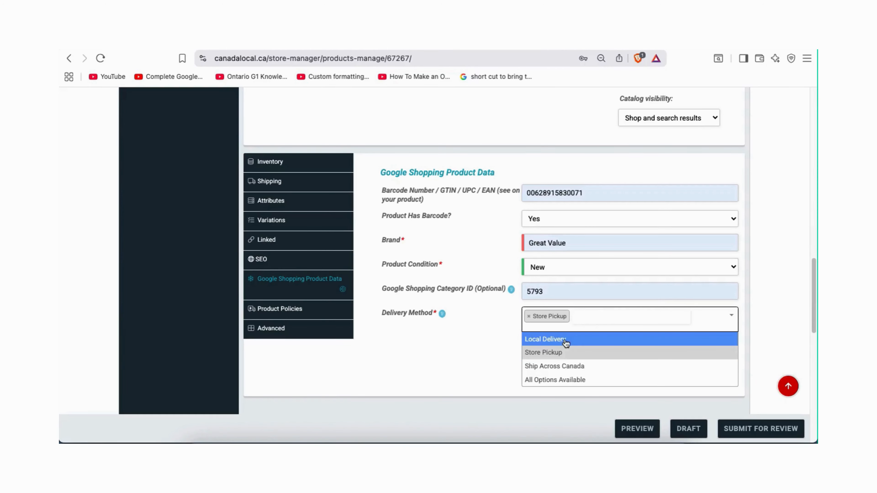
click(566, 333)
click(772, 435)
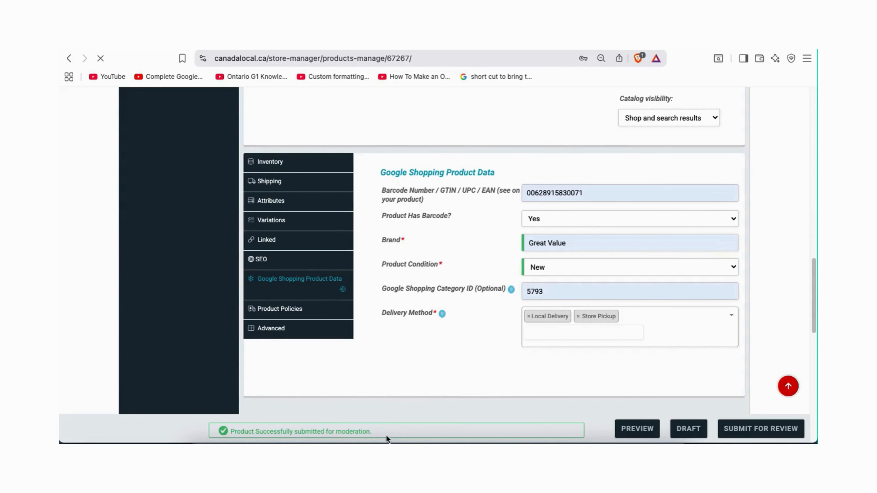
drag(372, 436, 236, 430)
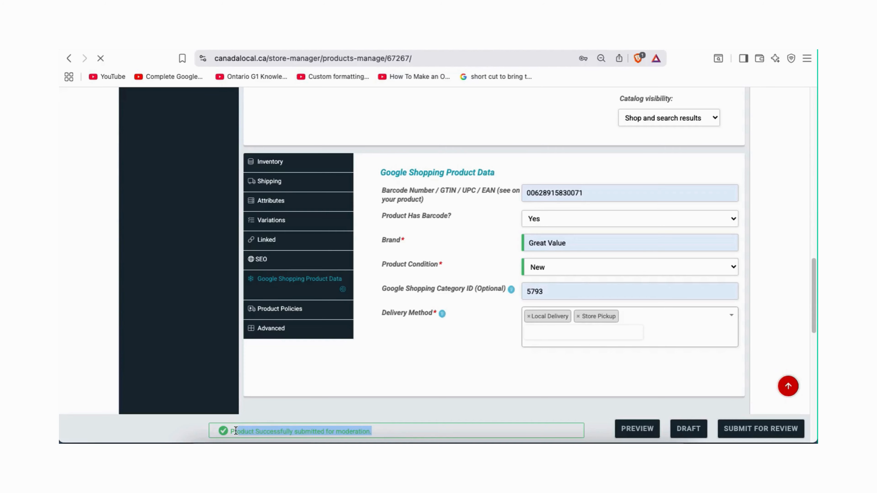
- Look over the reloaded product page from its title and descriptions down to the product policies
scroll(616, 317, up, 5)
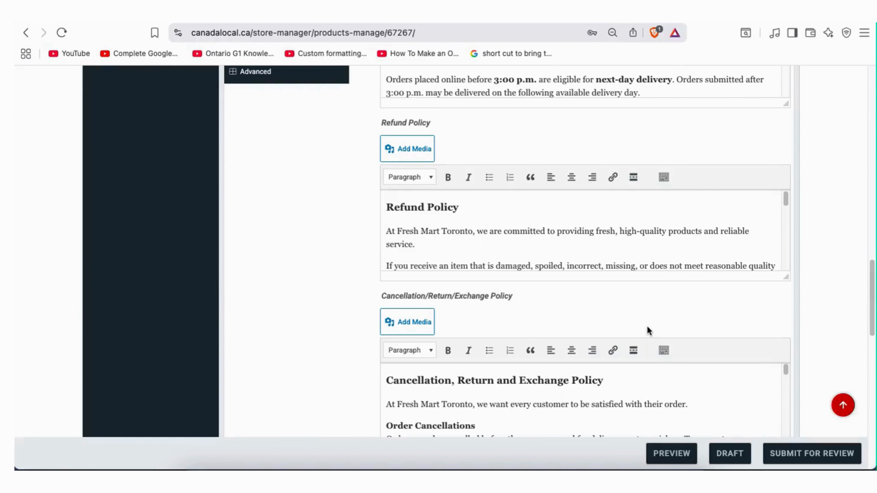
scroll(648, 328, up, 20)
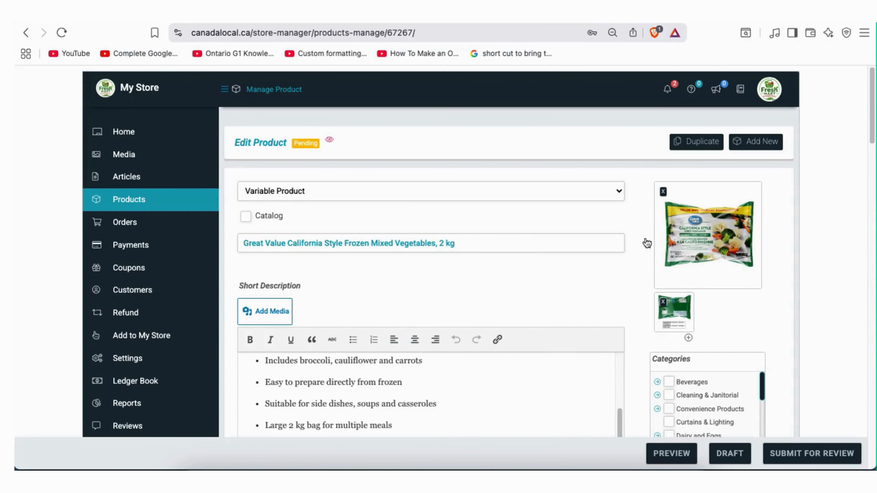
scroll(602, 309, down, 10)
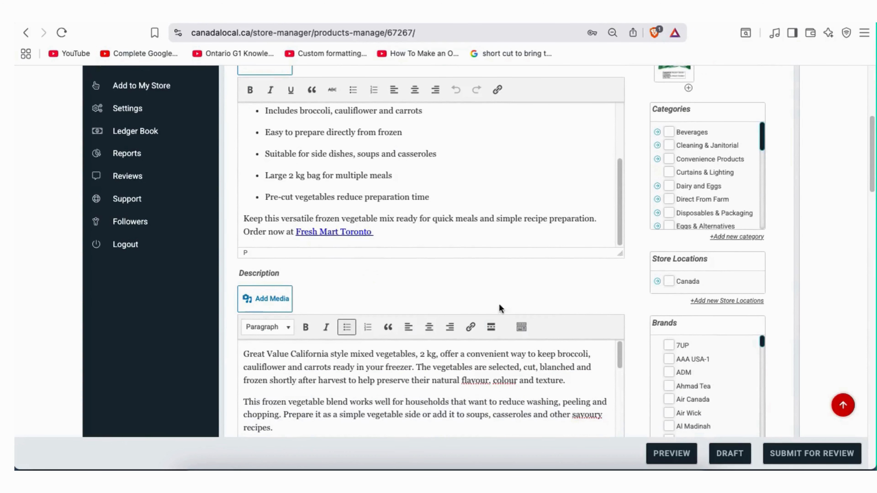
scroll(576, 333, down, 20)
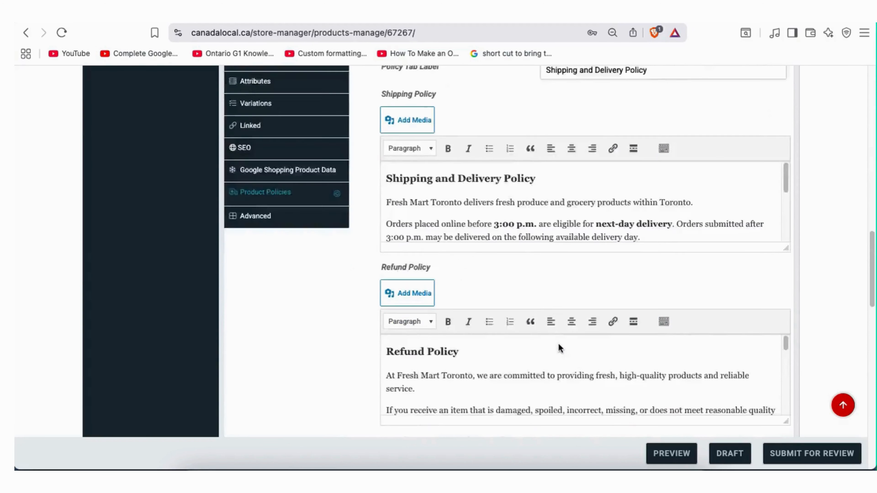
scroll(421, 335, down, 5)
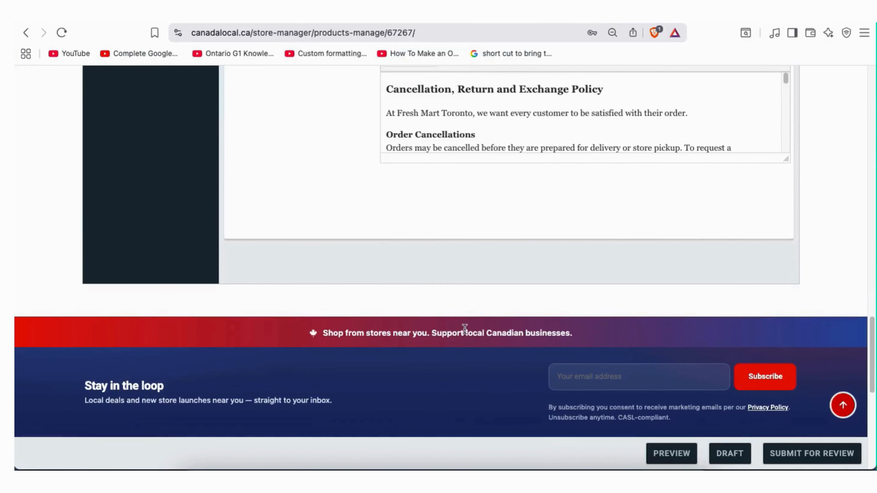
scroll(467, 336, down, 1)
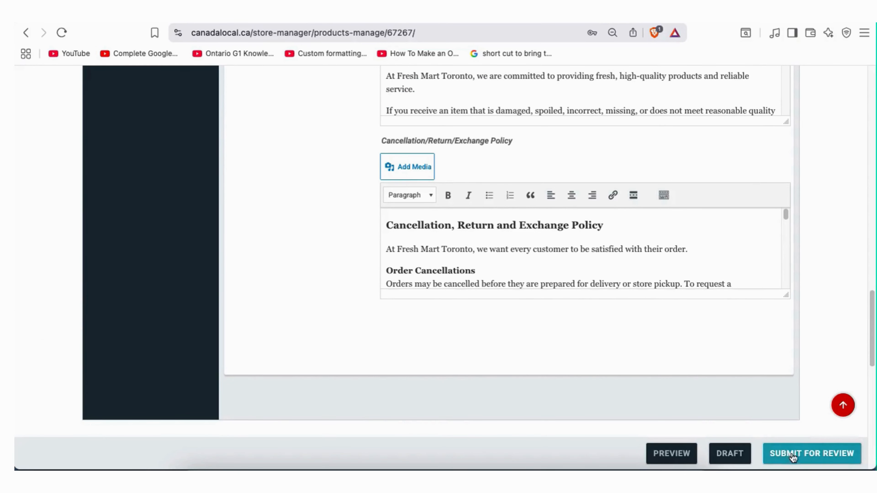
- Try to submit the product for review once more
click(797, 456)
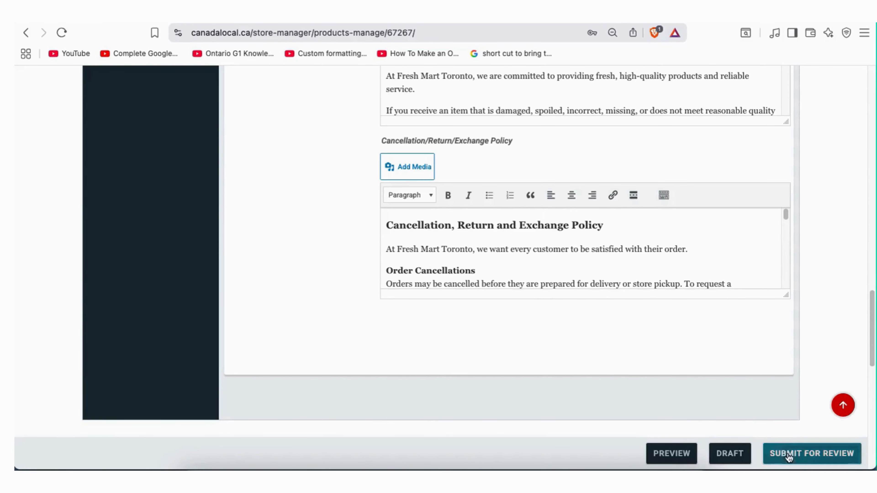
click(798, 456)
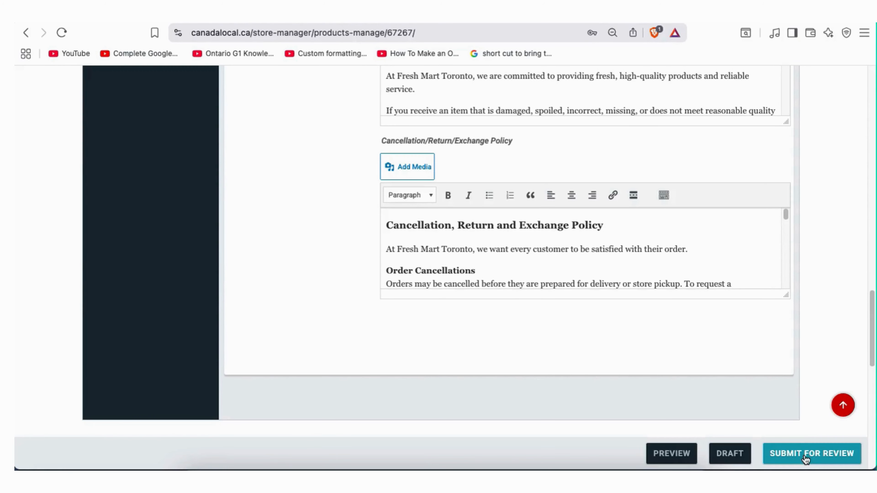
click(806, 459)
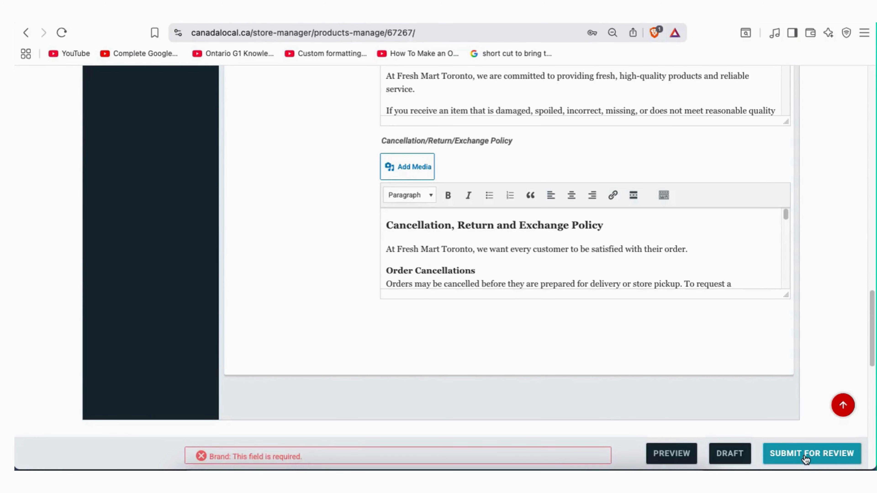
drag(255, 453, 244, 450)
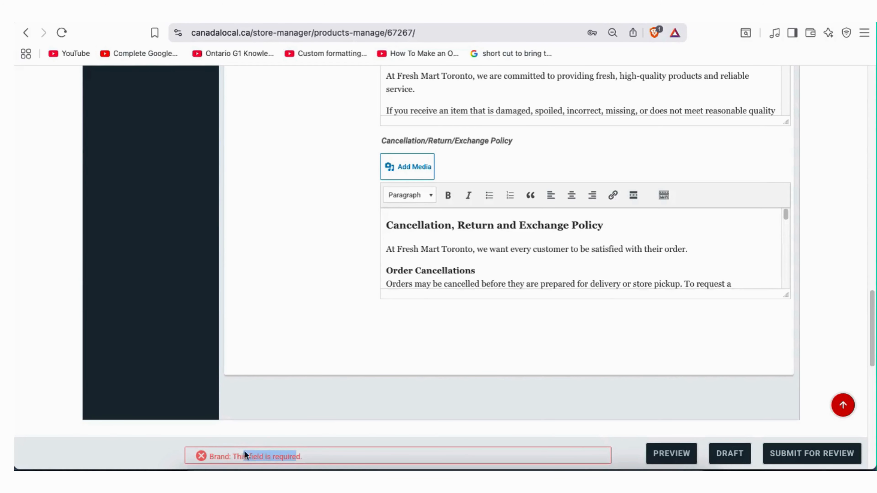
scroll(344, 372, up, 7)
scroll(343, 372, up, 3)
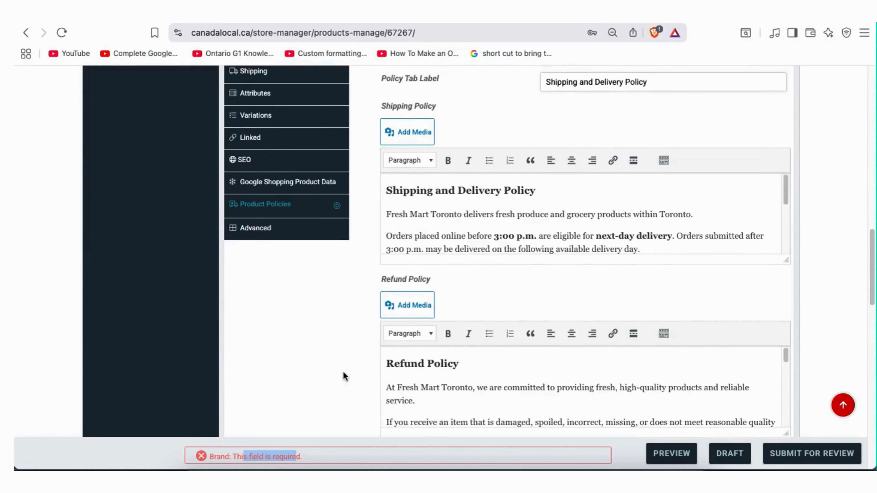
click(277, 212)
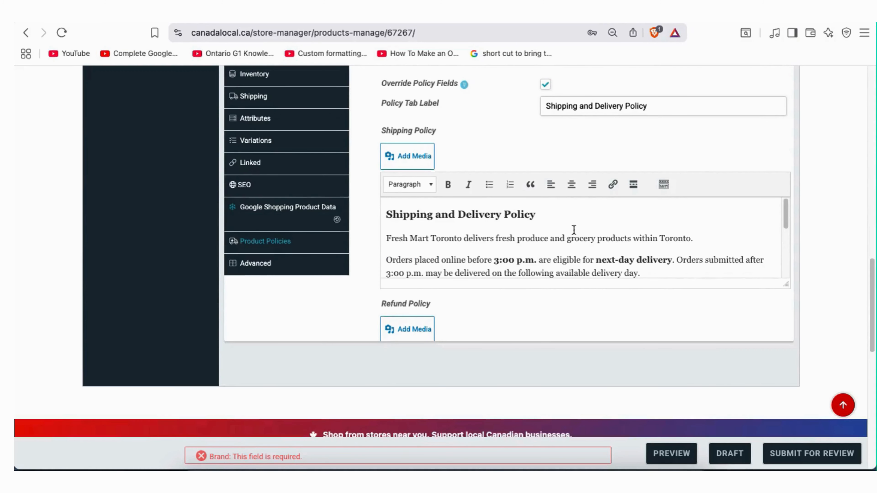
scroll(615, 221, up, 2)
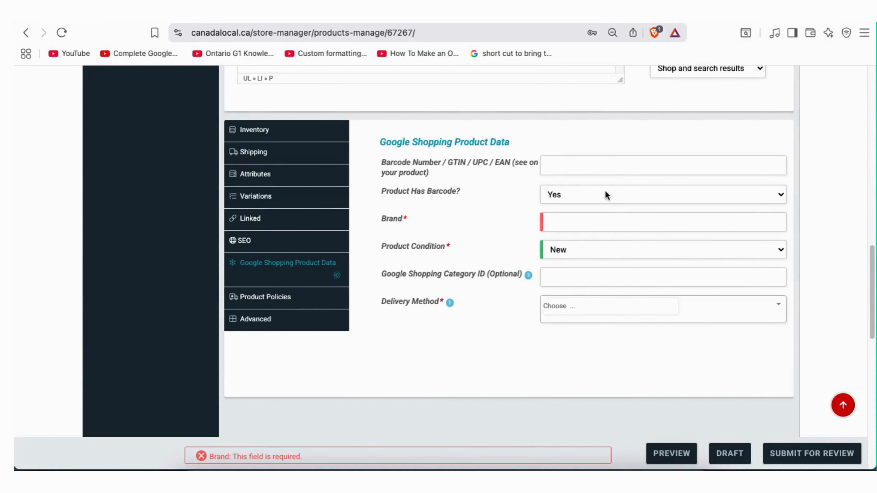
click(596, 167)
click(630, 194)
- Enter Great Value as the Brand and 5793 as the Google Shopping Category ID
click(578, 220)
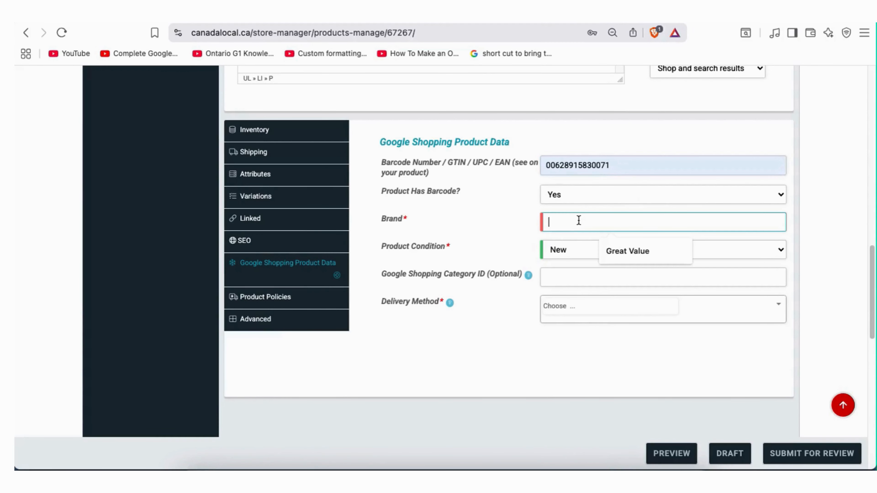
click(625, 254)
click(564, 275)
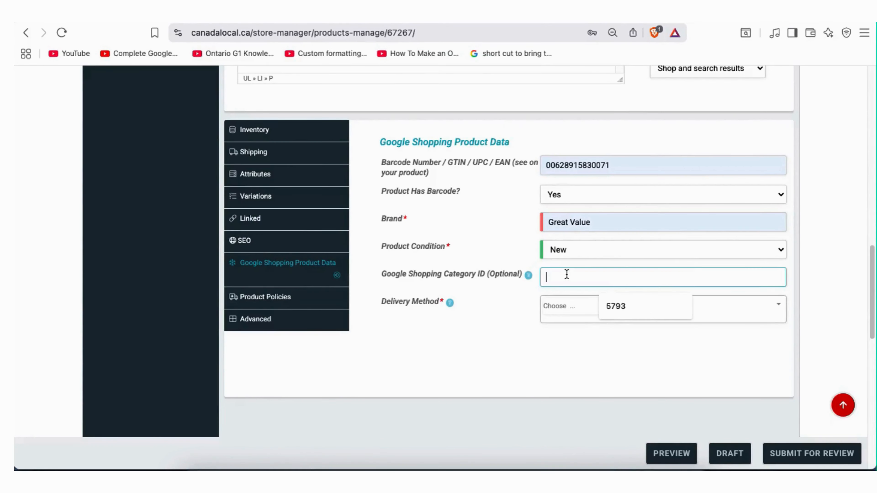
click(623, 307)
- Choose Local Delivery and Store Pickup as the Delivery Method, submit the product for review, and check its submission status
click(593, 311)
click(584, 332)
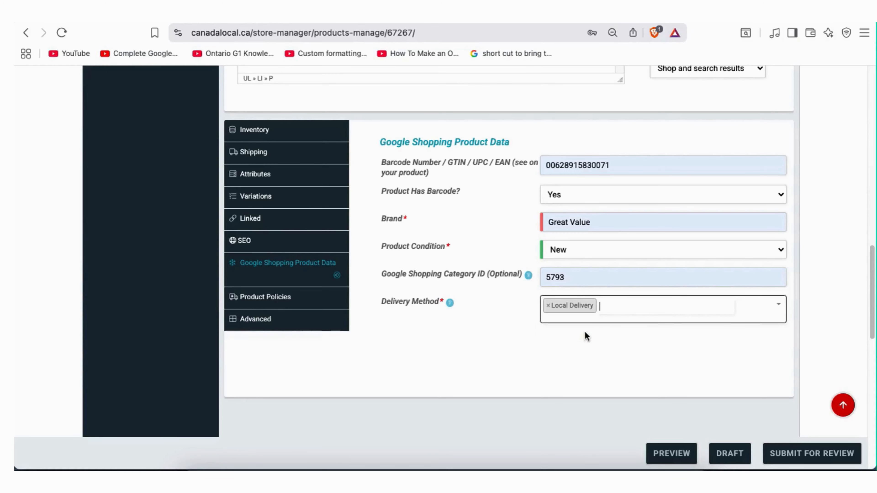
click(616, 313)
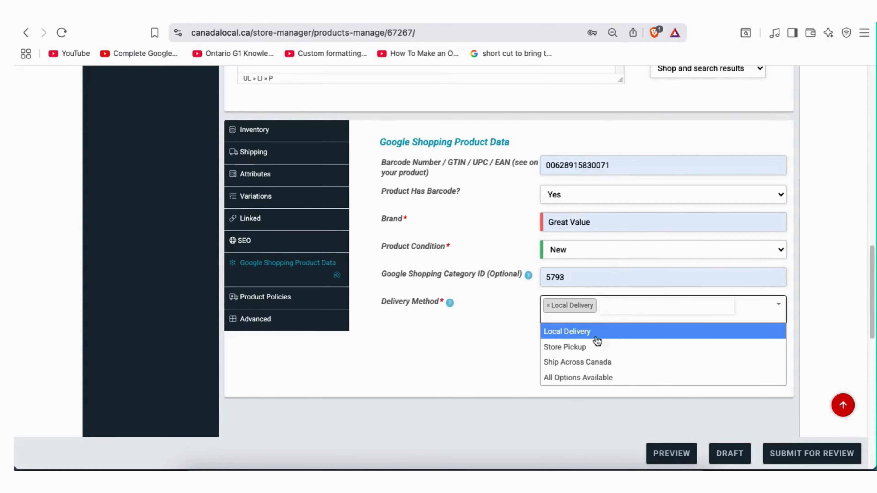
click(582, 345)
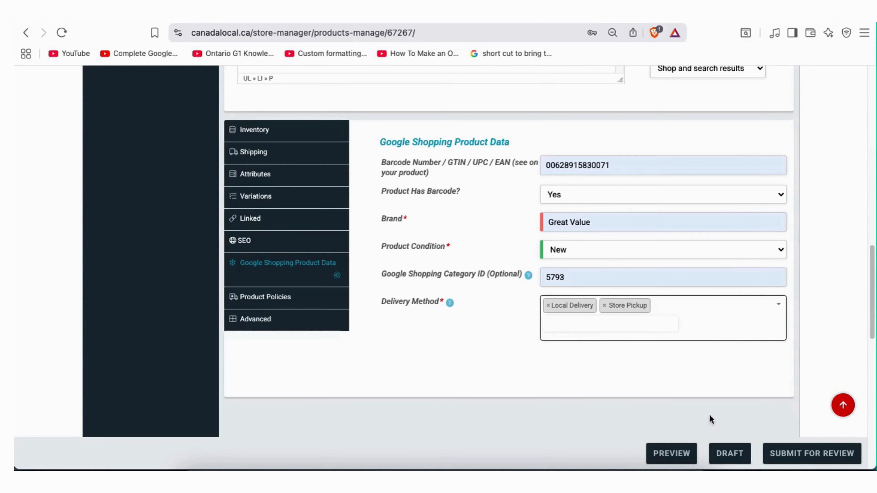
click(786, 456)
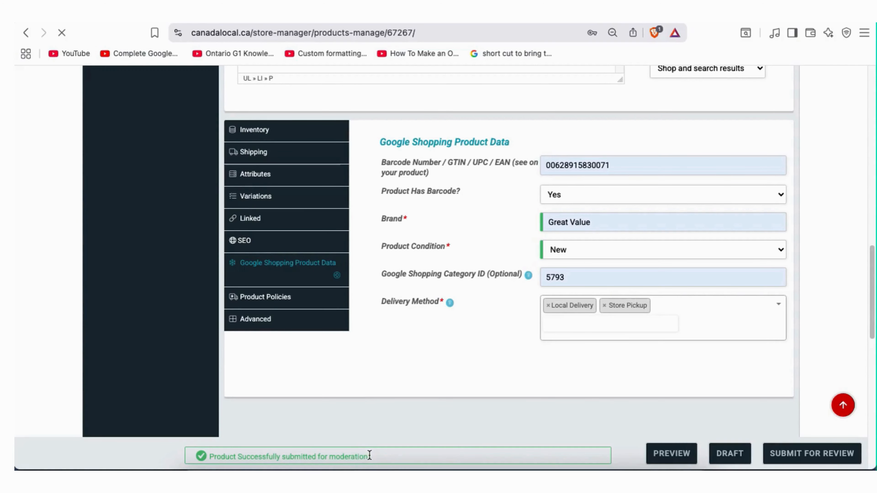
drag(318, 451, 233, 449)
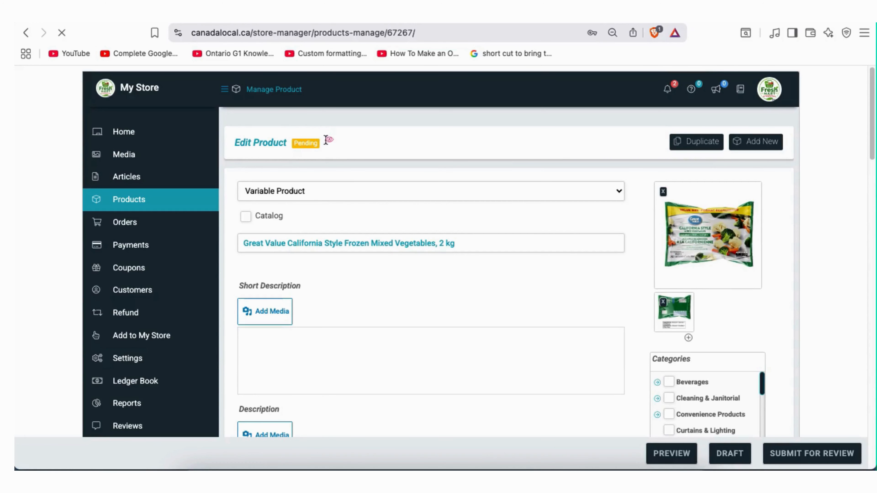
drag(325, 140, 313, 142)
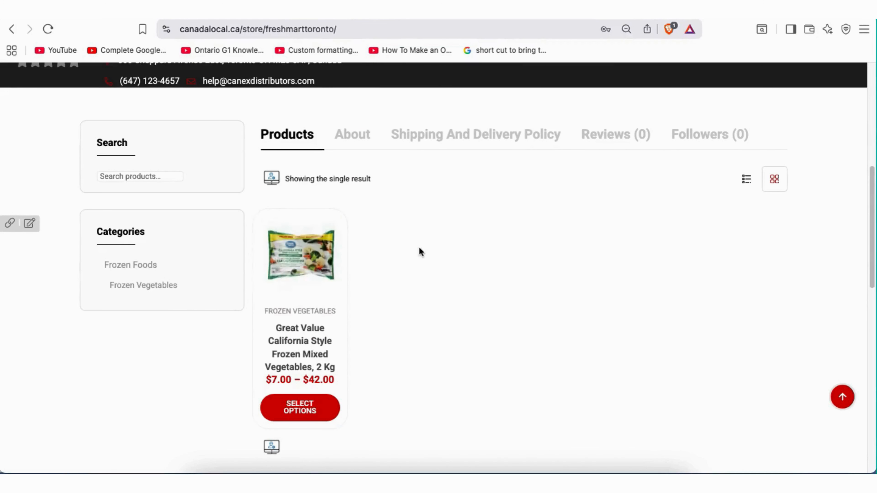
- Look over the Fresh Mart Toronto storefront, from its banner and contact details down to the listed product
scroll(422, 243, up, 2)
scroll(422, 243, up, 4)
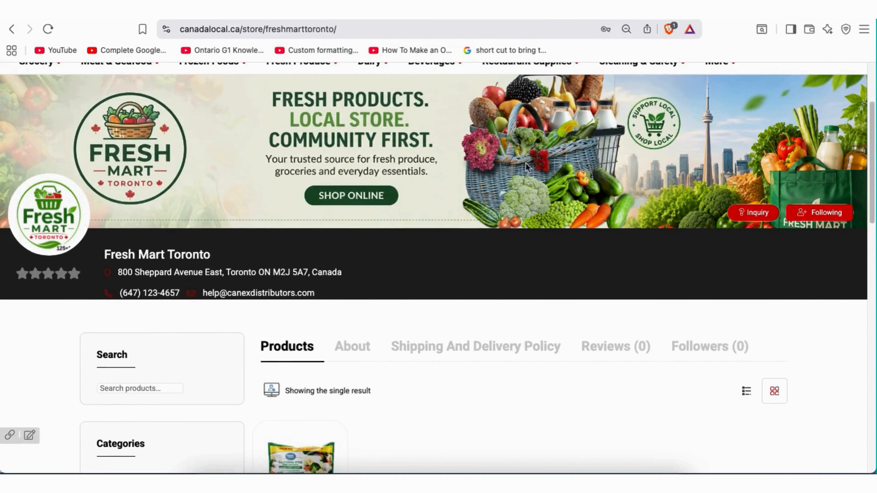
scroll(483, 162, up, 2)
scroll(136, 183, down, 1)
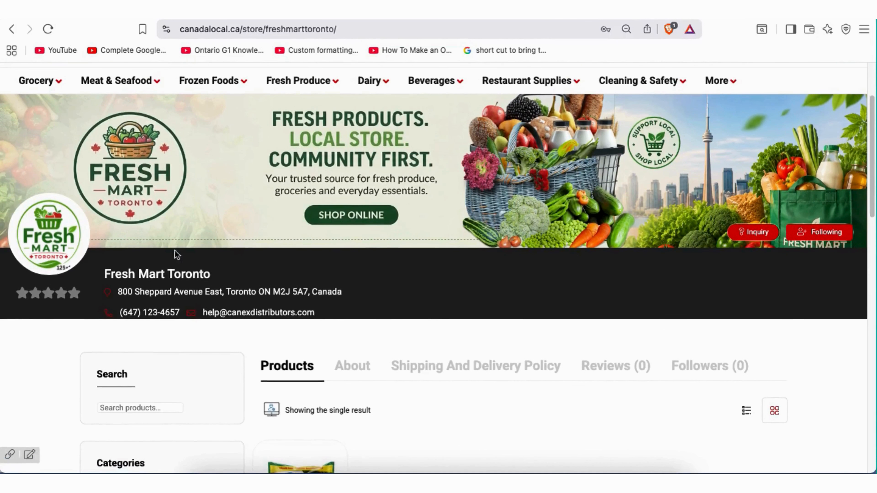
scroll(193, 269, down, 1)
scroll(227, 277, down, 3)
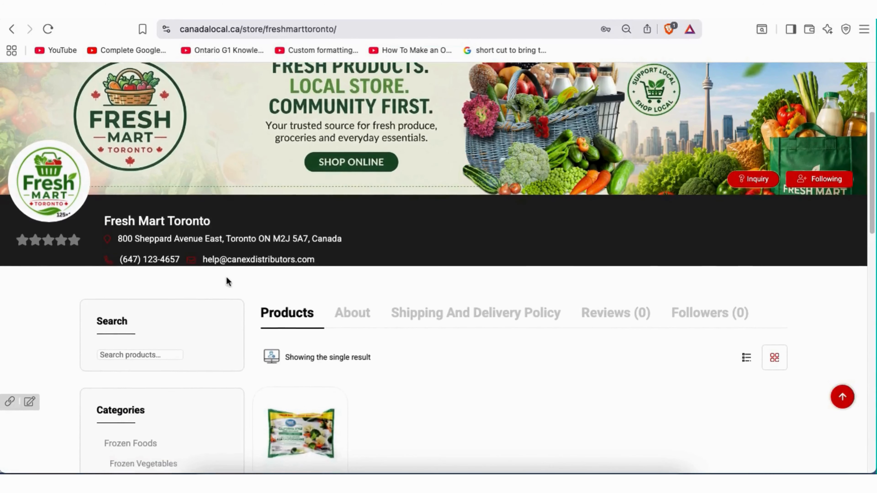
scroll(300, 295, down, 4)
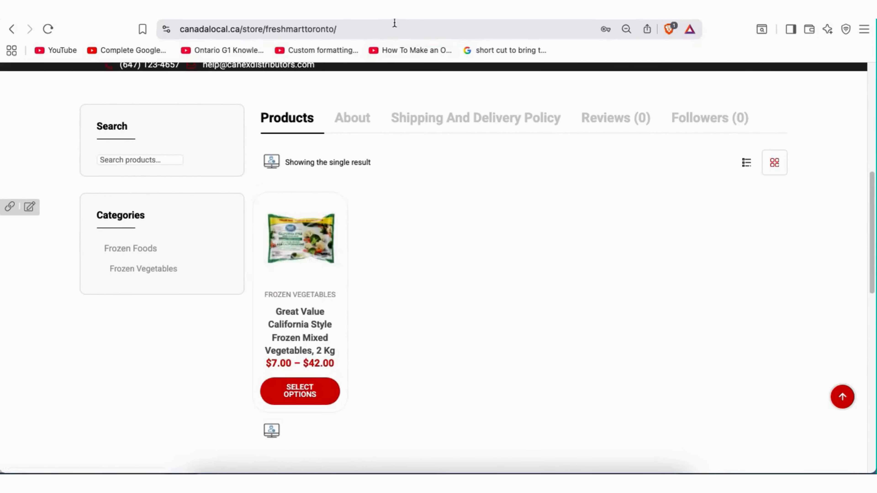
- Open the live mixed vegetables product page and examine its title, highlights, back package image, price and purchase options
click(411, 13)
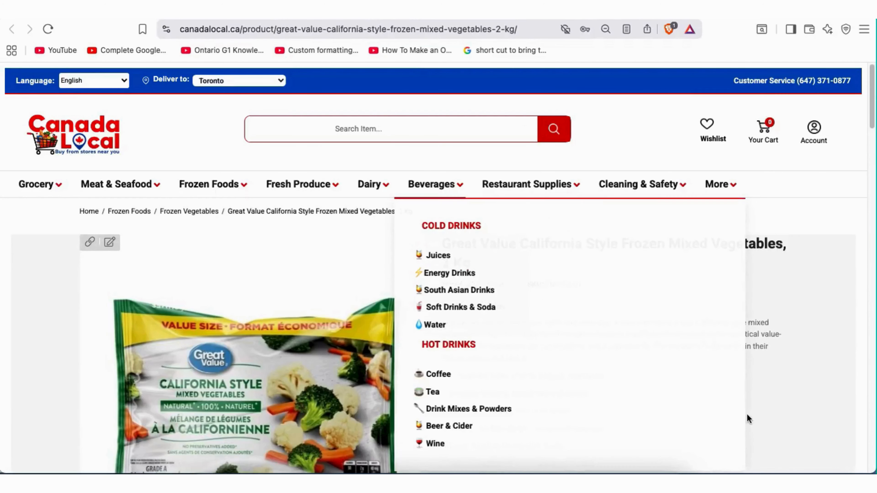
scroll(486, 253, down, 2)
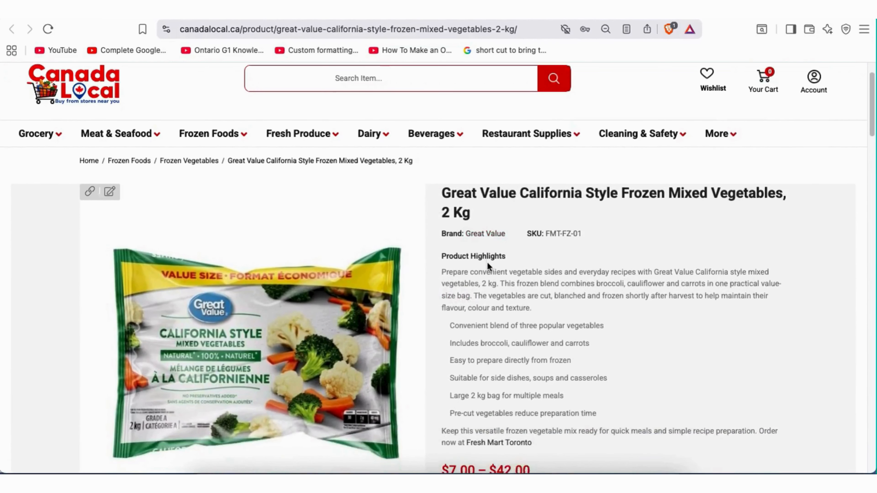
drag(467, 195, 448, 177)
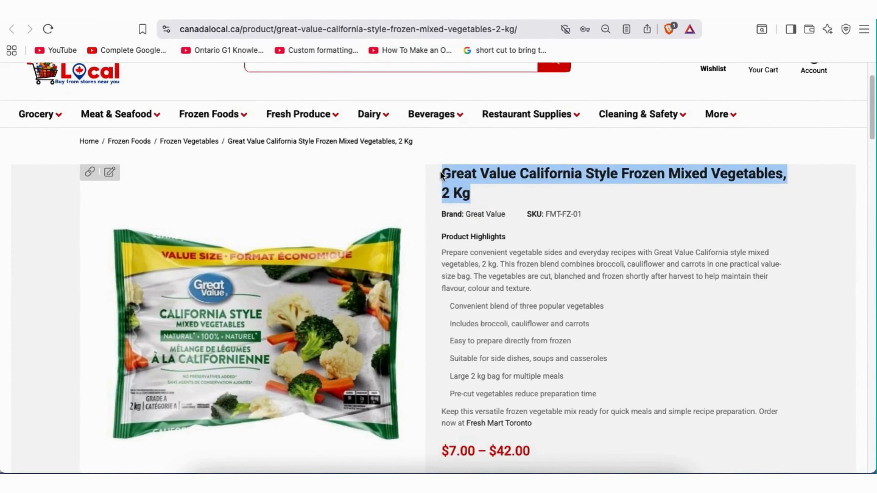
scroll(530, 335, down, 4)
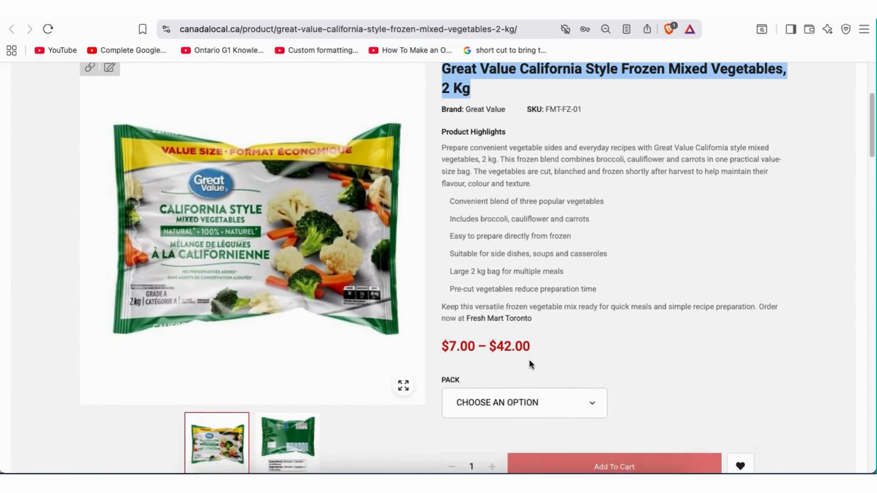
click(301, 402)
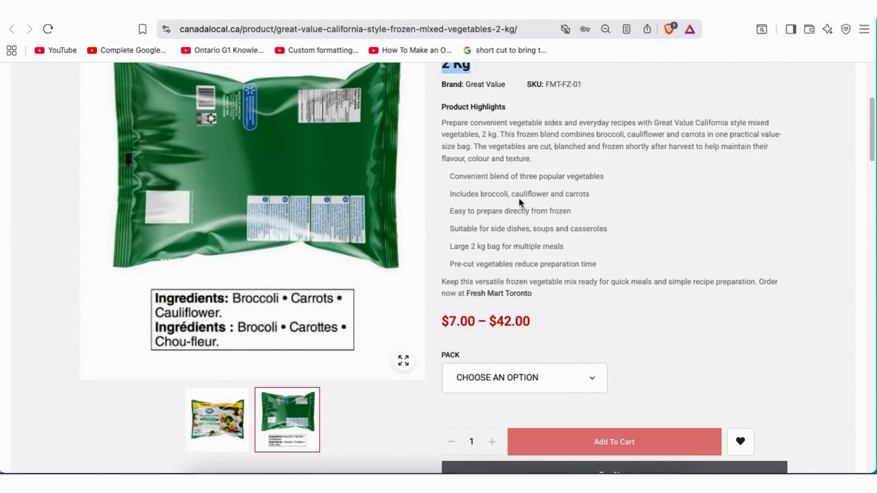
scroll(518, 198, down, 8)
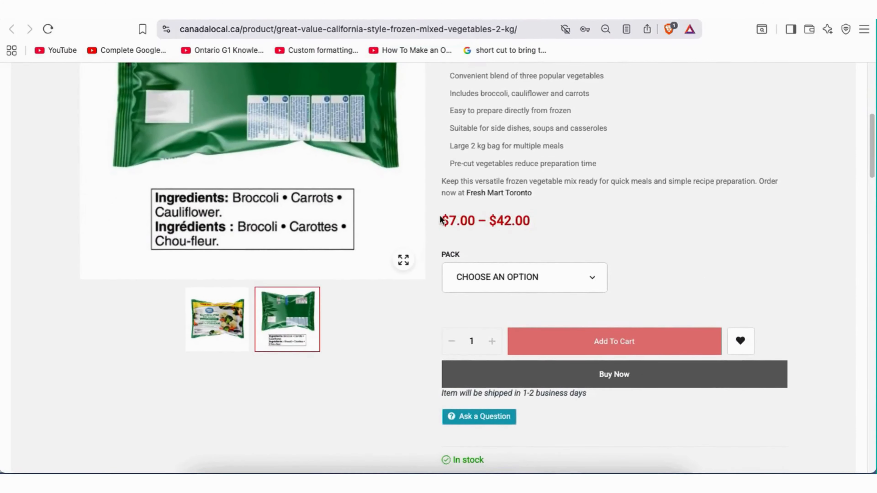
scroll(621, 209, down, 8)
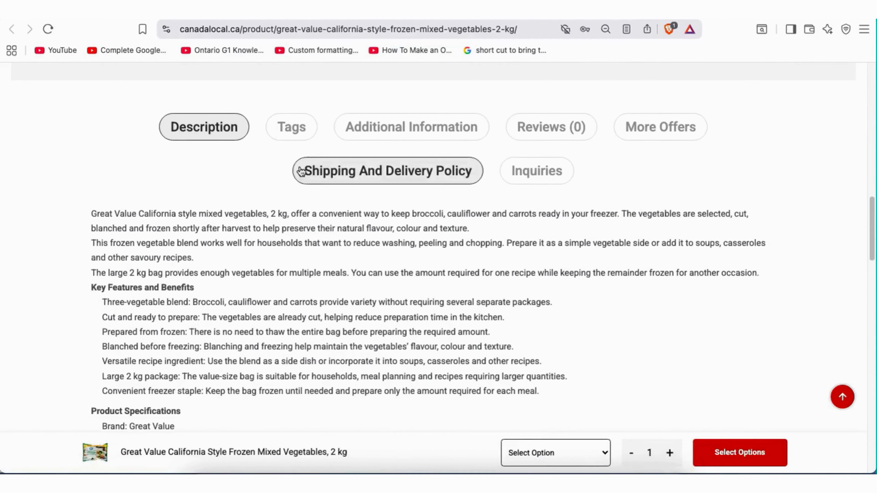
- Read through the product's full description, additional information, inquiries, and shipping and delivery policy
scroll(299, 310, down, 5)
scroll(300, 312, down, 12)
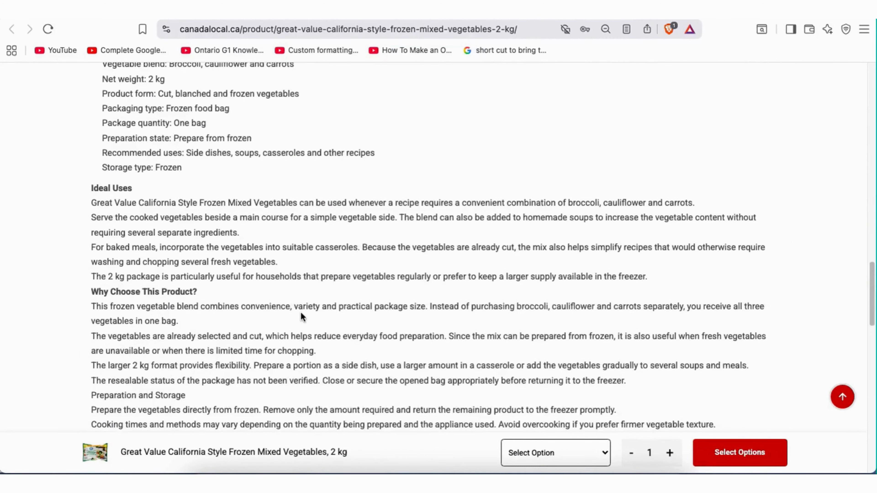
scroll(300, 311, down, 5)
scroll(300, 311, up, 20)
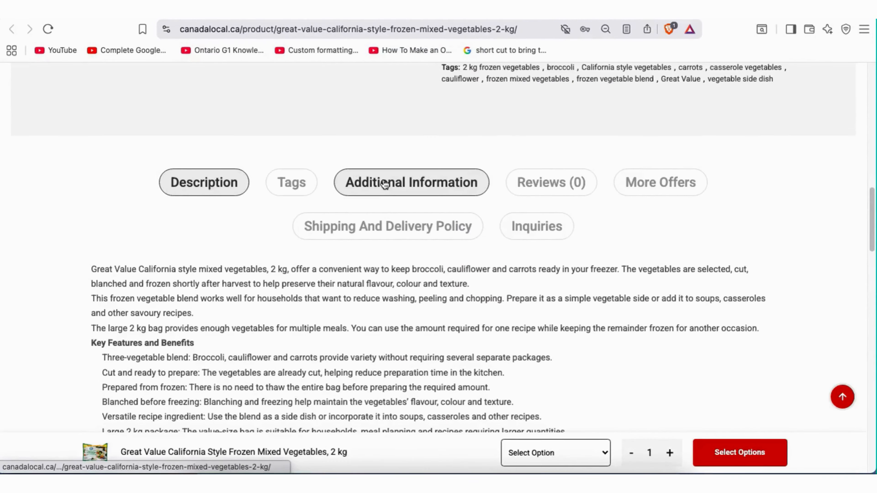
click(426, 190)
click(534, 232)
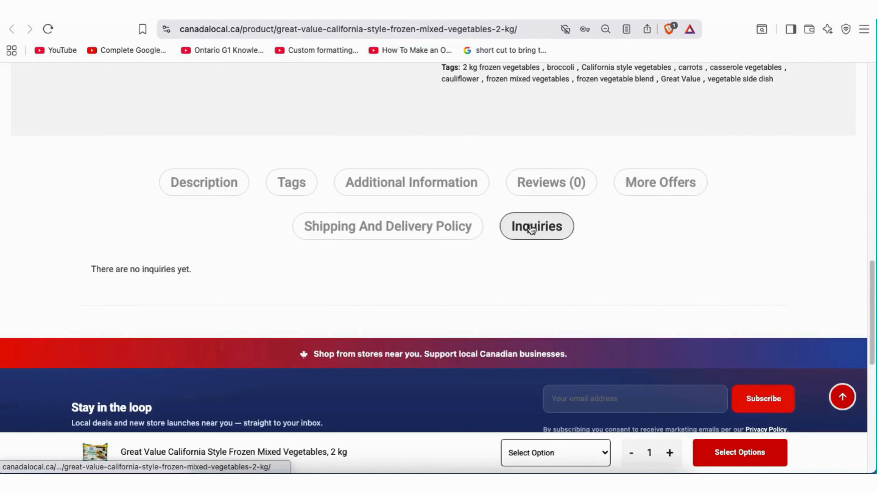
click(421, 229)
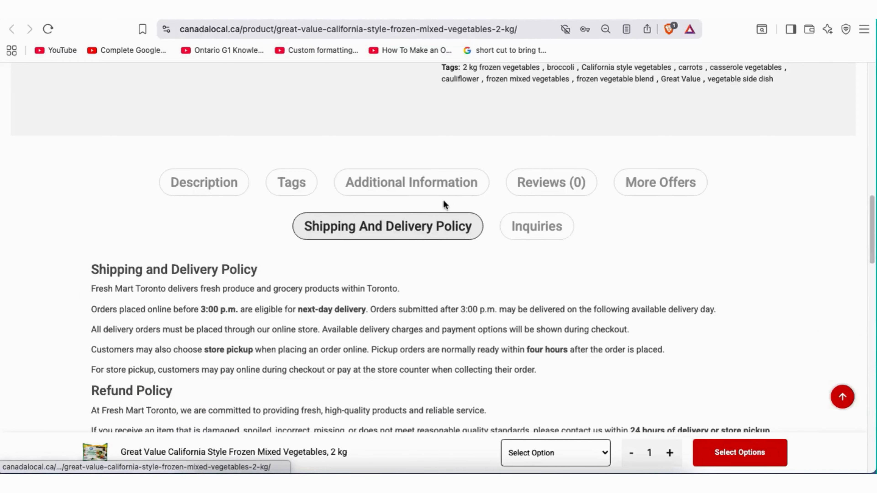
scroll(449, 221, up, 15)
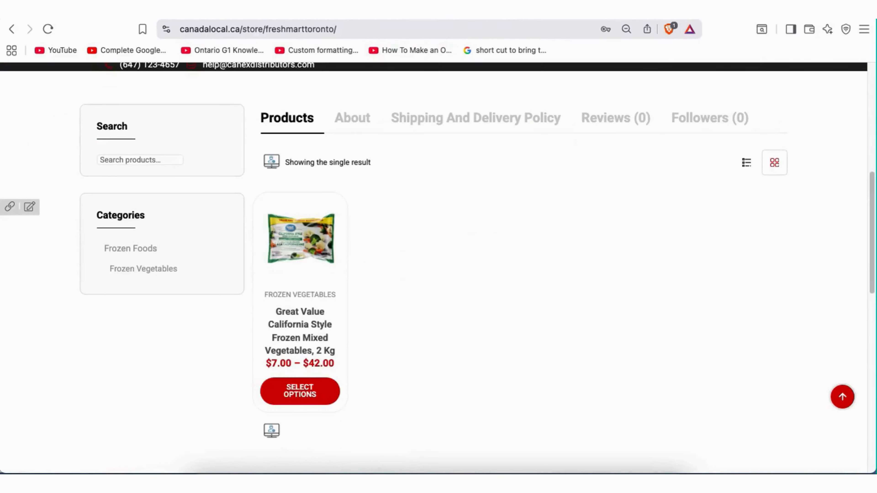
- Recheck the storefront listing and the product page's brand, SKU, highlights and front package image
scroll(448, 257, up, 1)
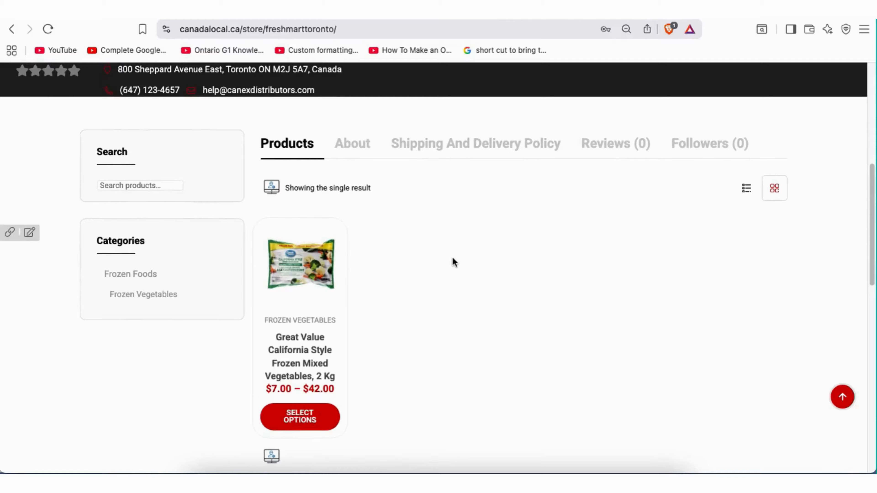
scroll(482, 260, up, 2)
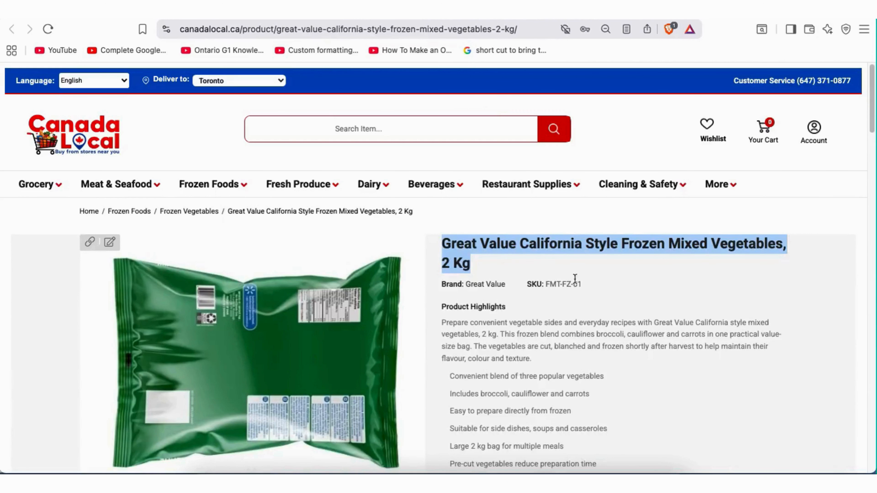
drag(547, 285, 448, 286)
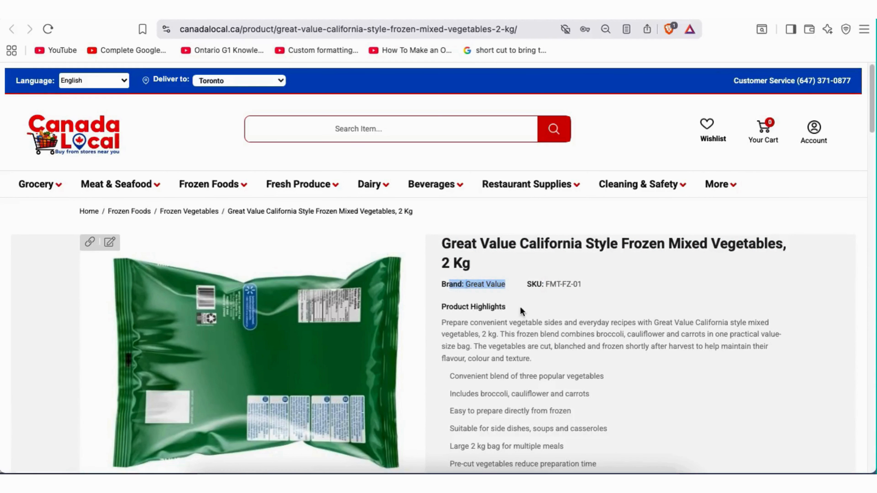
scroll(599, 277, down, 3)
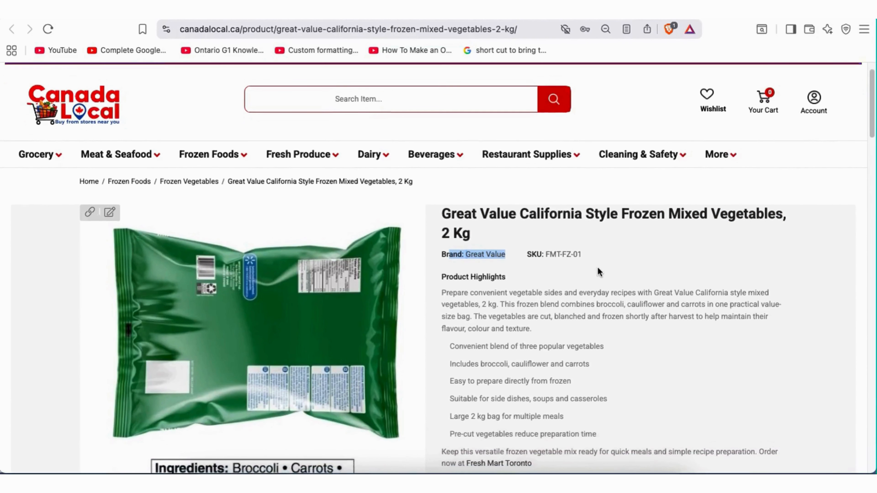
scroll(586, 259, down, 2)
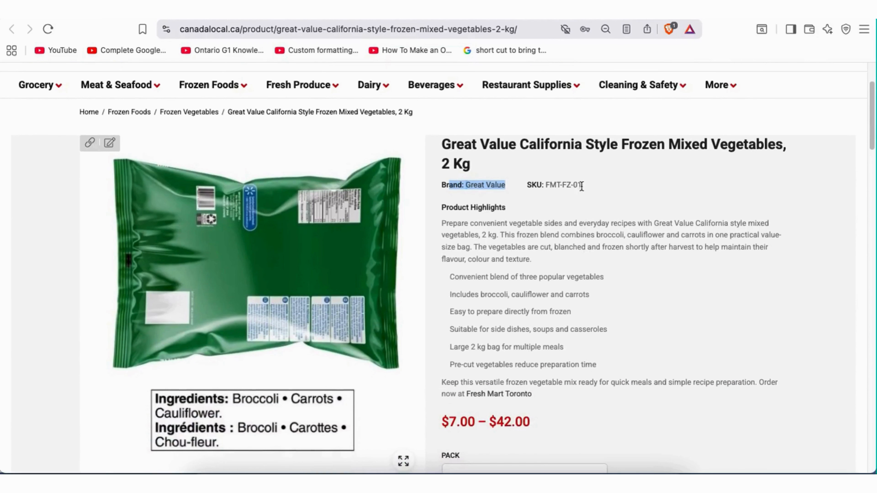
click(592, 186)
drag(546, 185, 445, 187)
scroll(526, 288, down, 1)
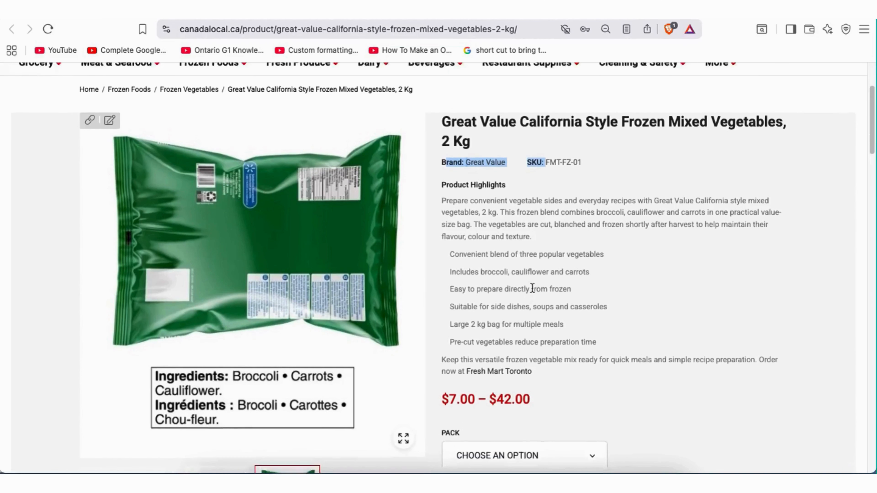
scroll(552, 294, up, 4)
scroll(573, 293, down, 10)
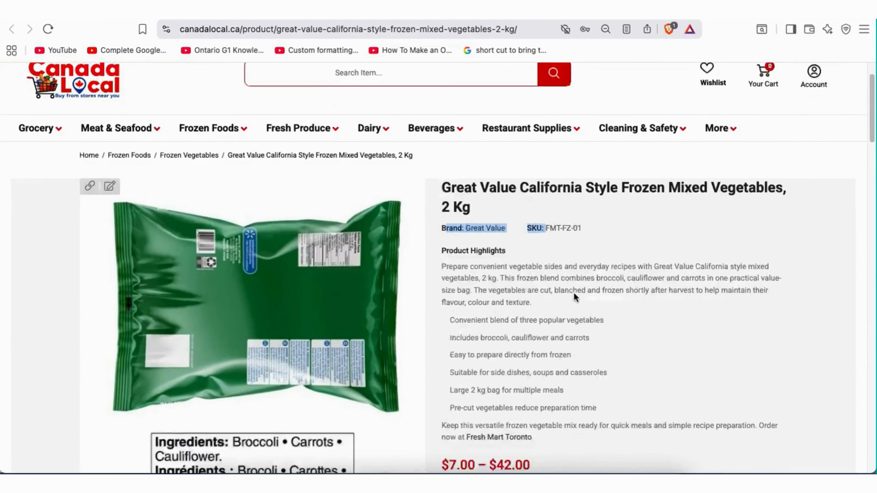
click(225, 362)
scroll(748, 194, up, 9)
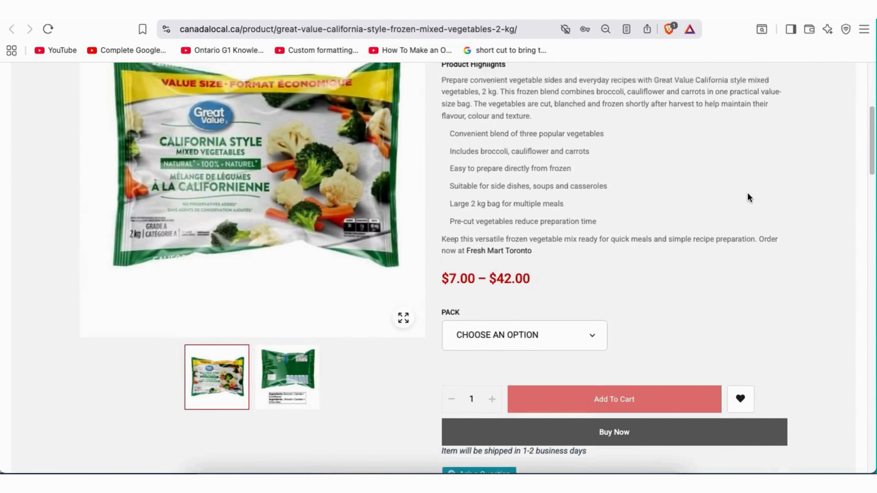
- Return from the product page to the Fresh Mart Toronto storefront and read its About section, including the store introduction and contact details
scroll(748, 194, down, 2)
scroll(747, 194, up, 1)
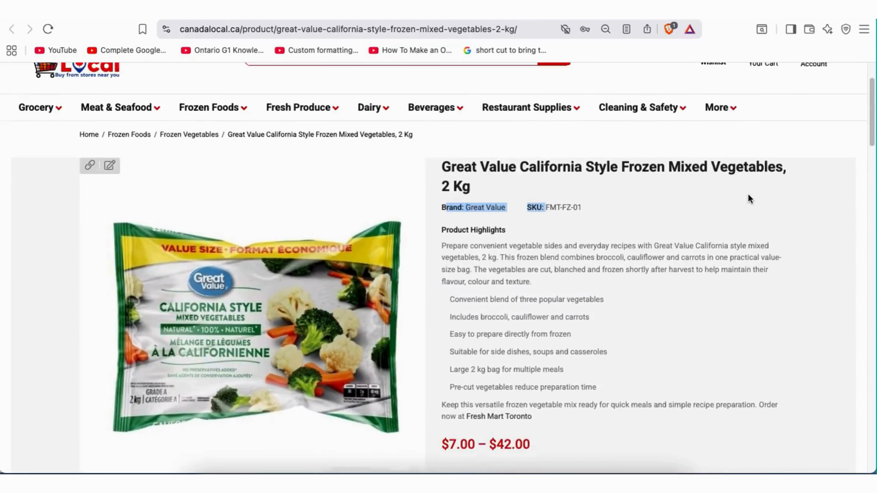
click(312, 12)
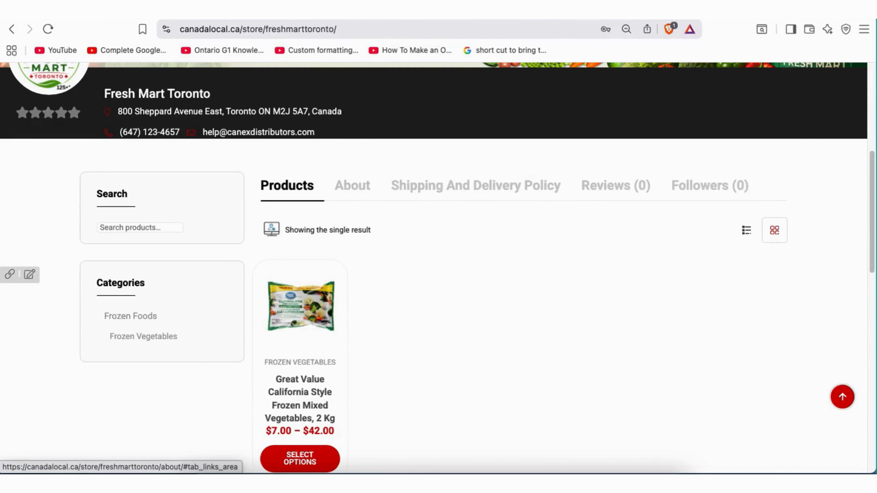
click(367, 188)
scroll(389, 238, up, 2)
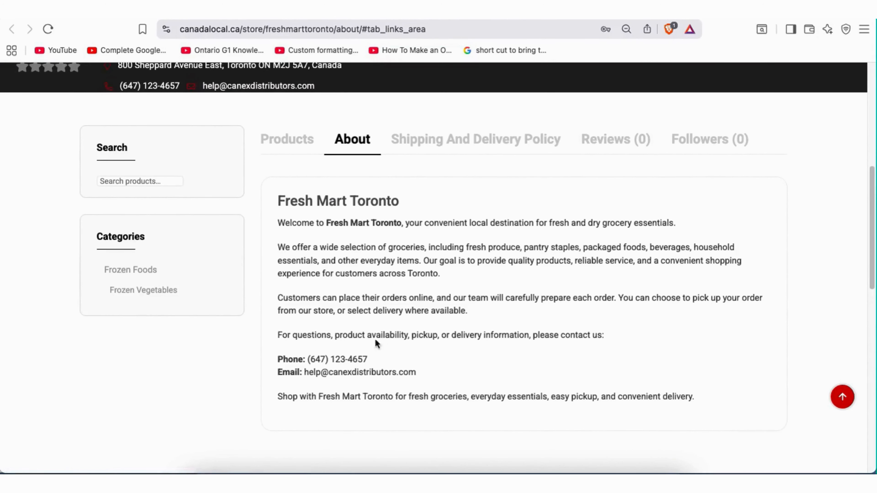
scroll(410, 268, up, 3)
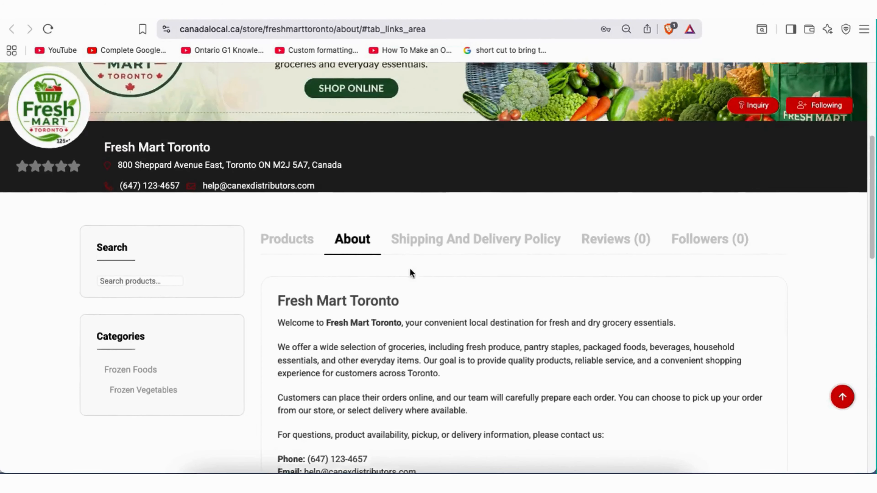
scroll(322, 358, down, 3)
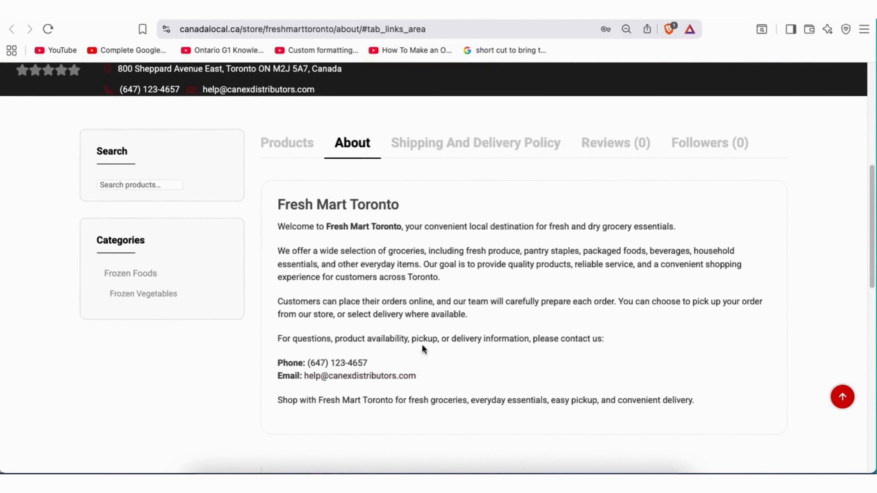
scroll(439, 311, up, 2)
- Read through the store's shipping and delivery policy, refund policy, and cancellation, return and exchange policy
click(484, 211)
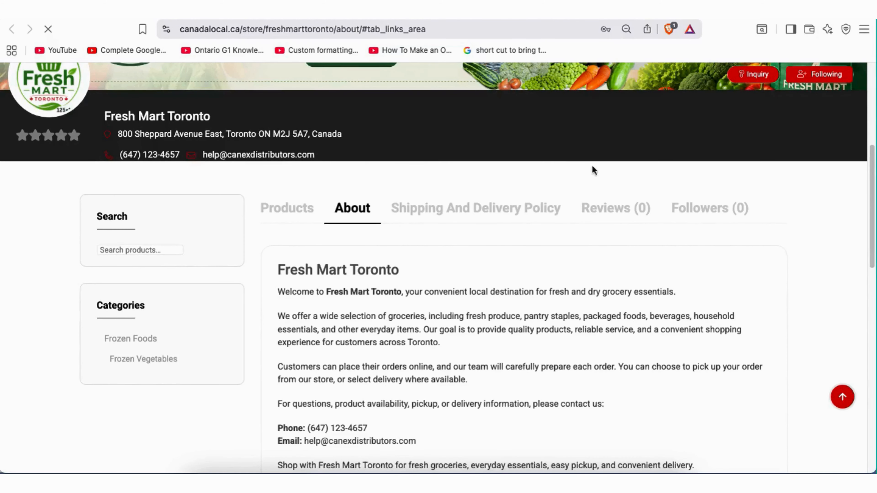
scroll(573, 252, down, 4)
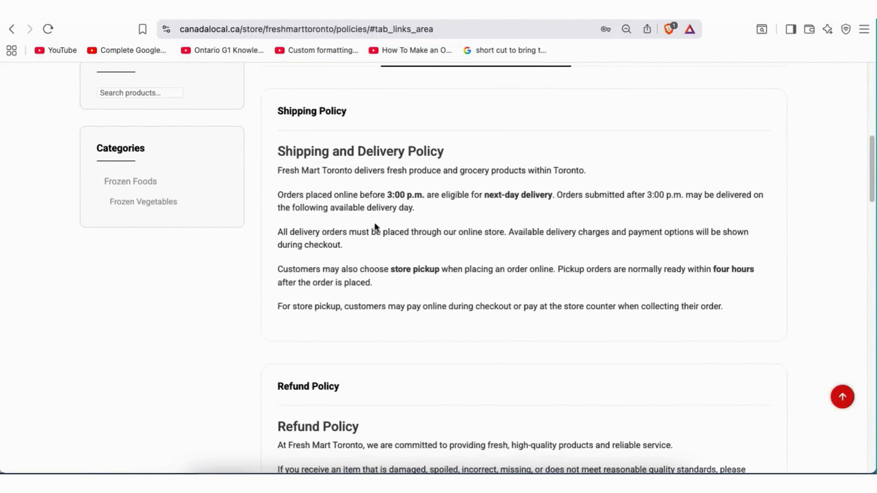
scroll(475, 254, up, 3)
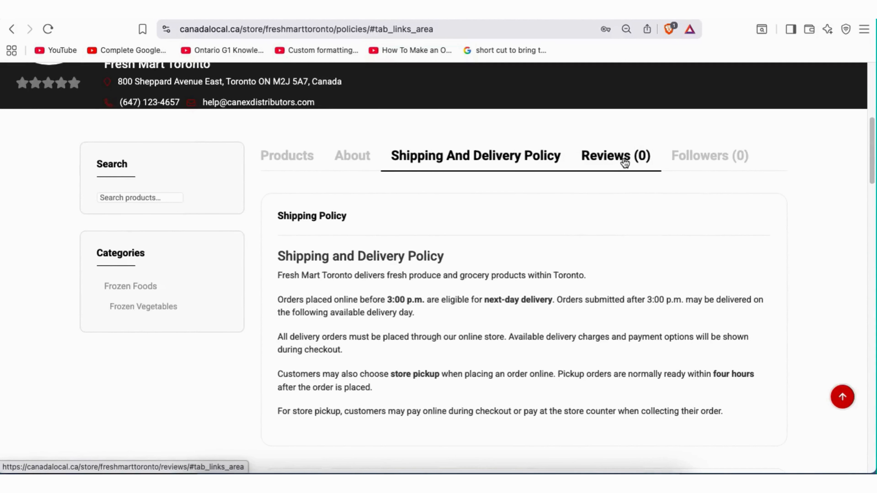
scroll(599, 216, down, 6)
scroll(394, 299, down, 6)
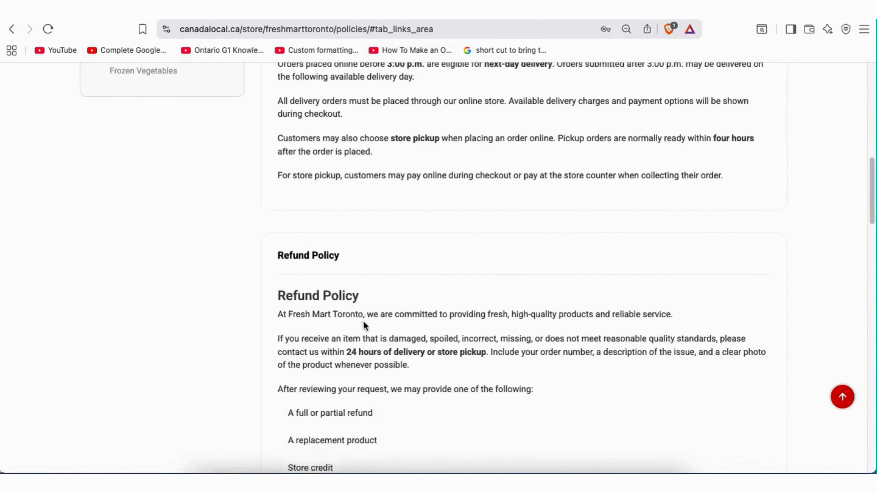
scroll(433, 341, down, 7)
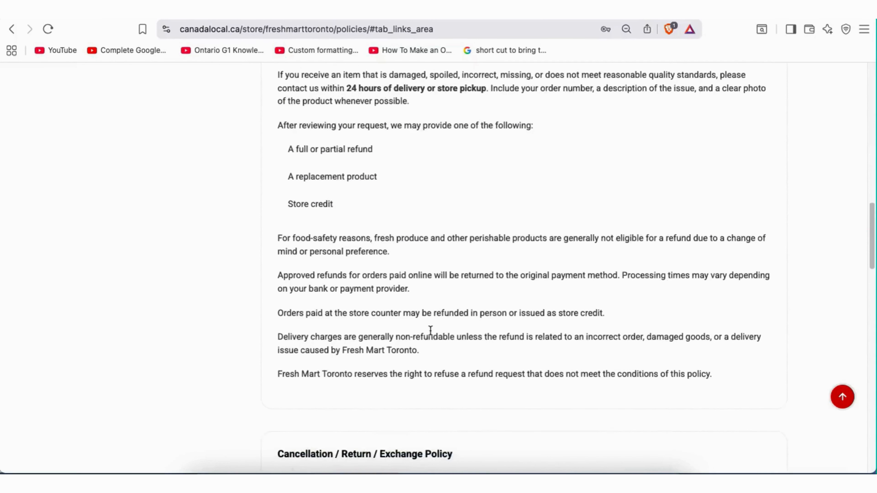
scroll(415, 355, down, 8)
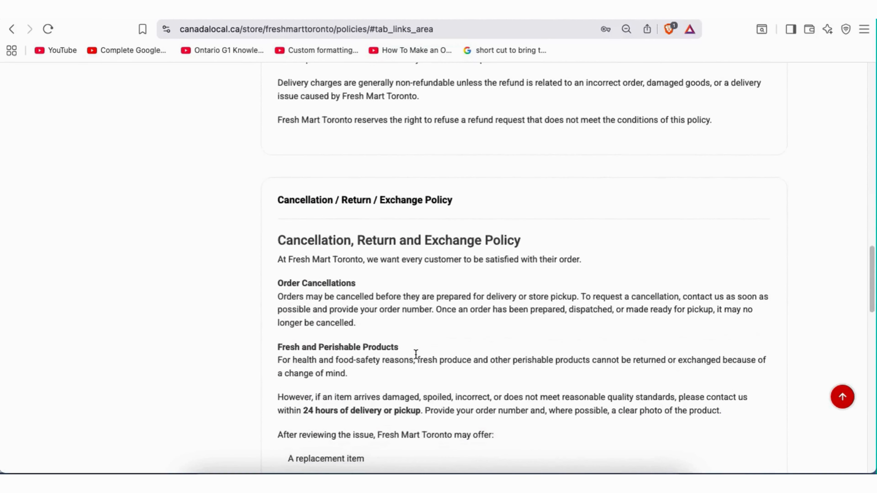
scroll(416, 354, down, 5)
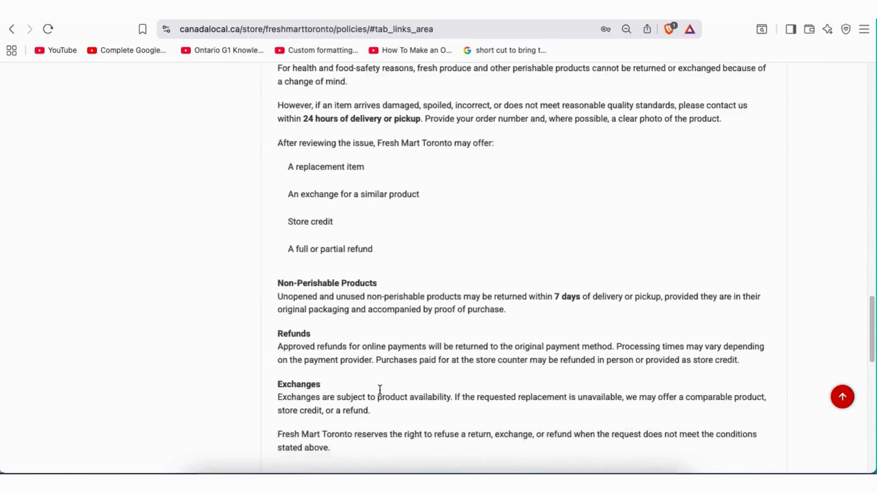
scroll(454, 292, up, 7)
scroll(461, 292, up, 20)
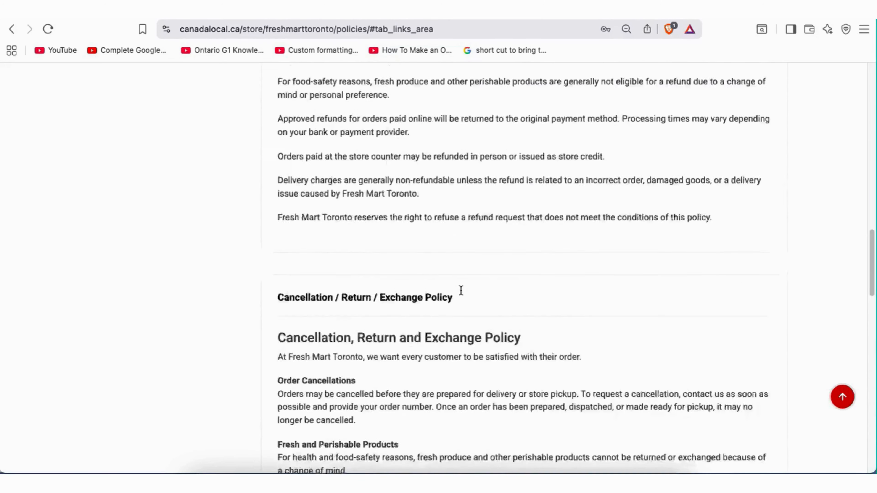
scroll(473, 292, up, 3)
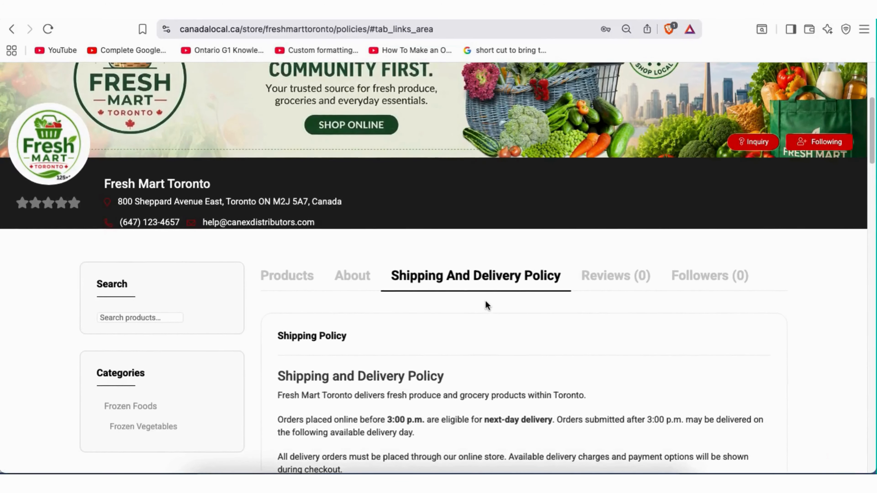
scroll(497, 303, up, 2)
scroll(527, 310, up, 1)
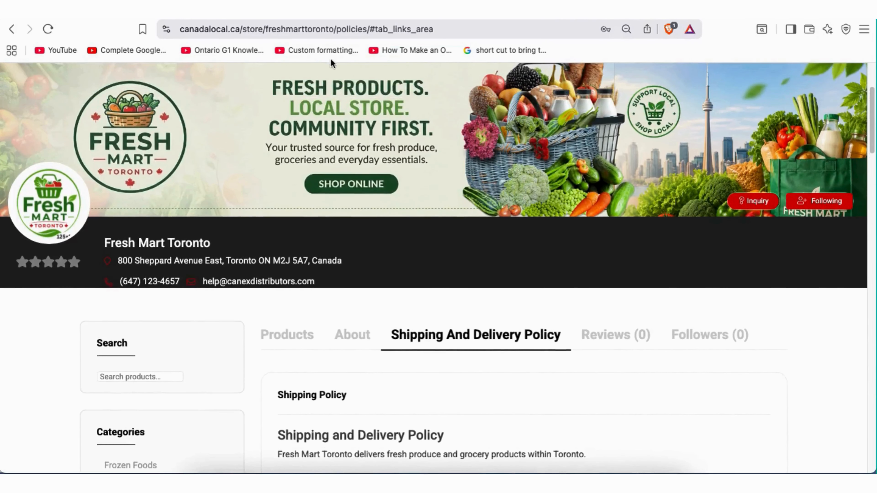
- Go back to the storefront's product listing and look over the mixed vegetables item and the page footer
click(286, 10)
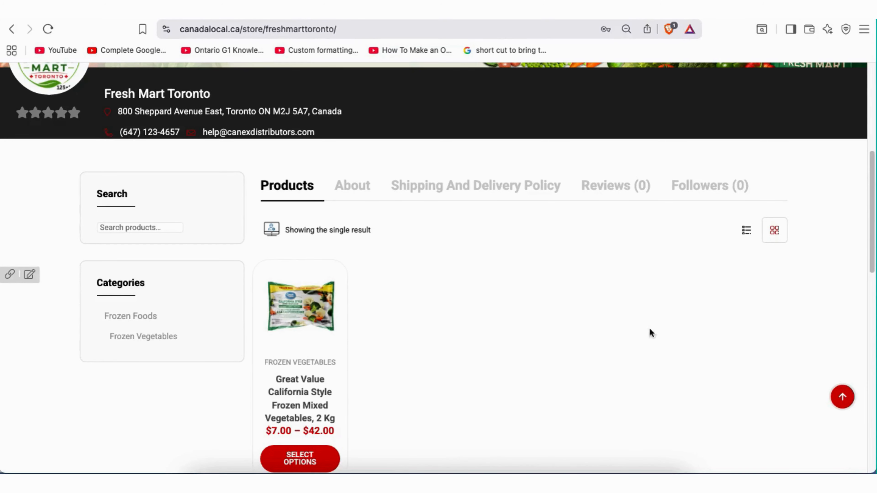
scroll(725, 330, down, 3)
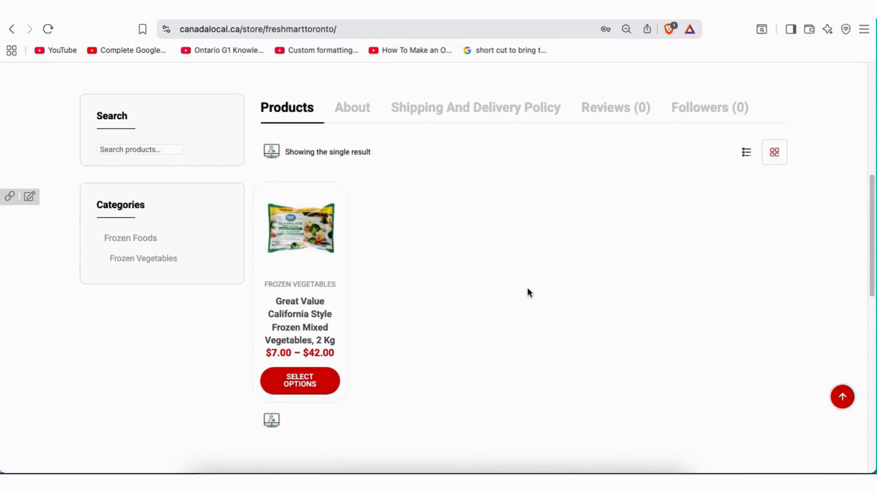
scroll(348, 370, down, 1)
scroll(635, 346, down, 6)
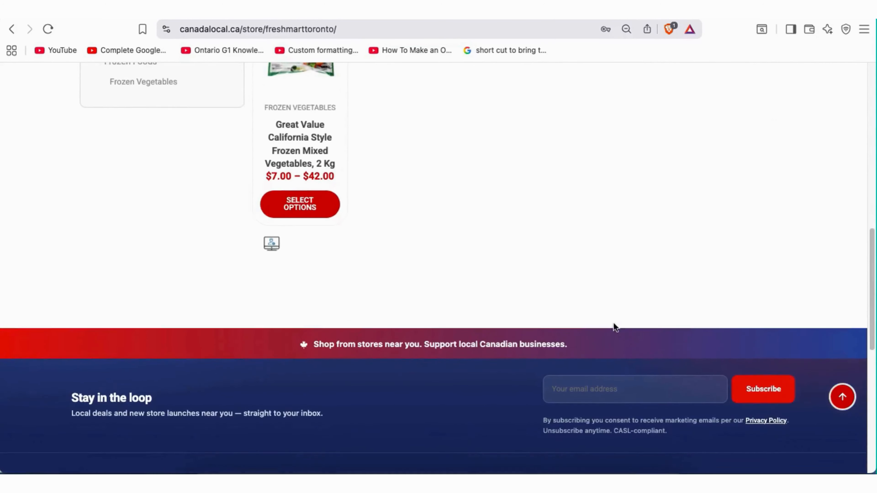
scroll(560, 304, up, 8)
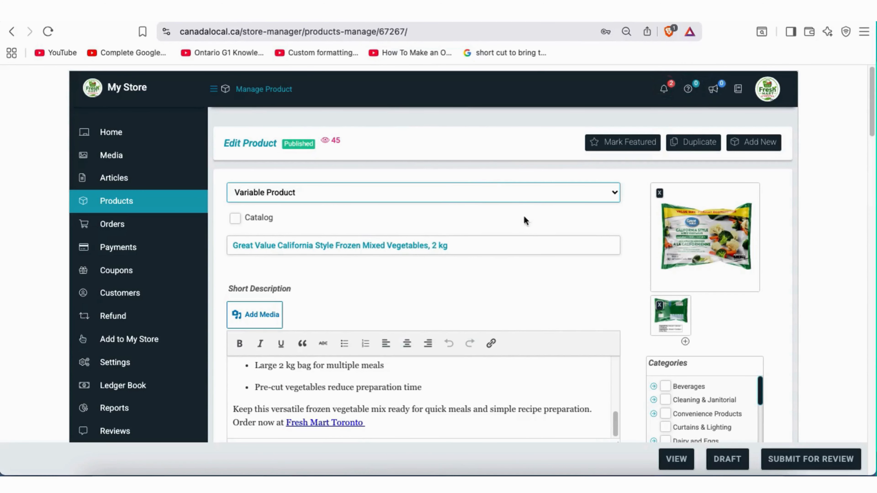
- In the mixed vegetables product's edit form, check the available product types and keep Variable Product selected
scroll(503, 275, down, 1)
scroll(507, 272, down, 1)
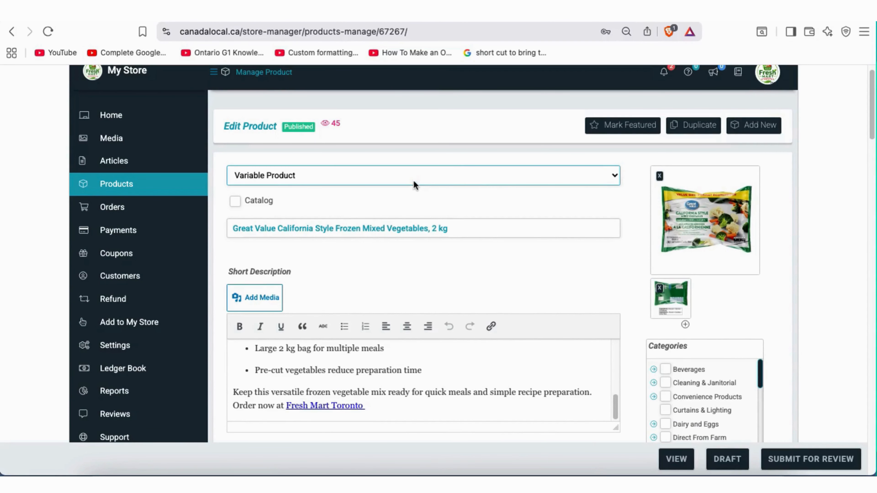
scroll(518, 268, down, 1)
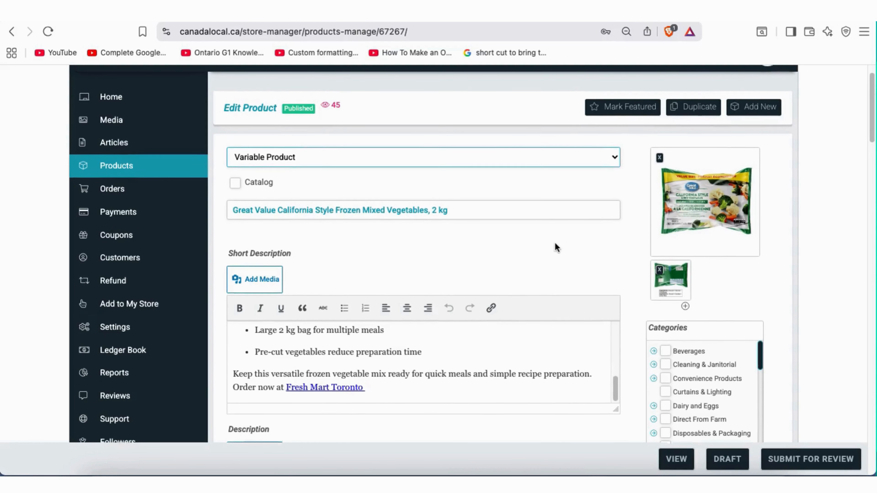
scroll(555, 242, up, 1)
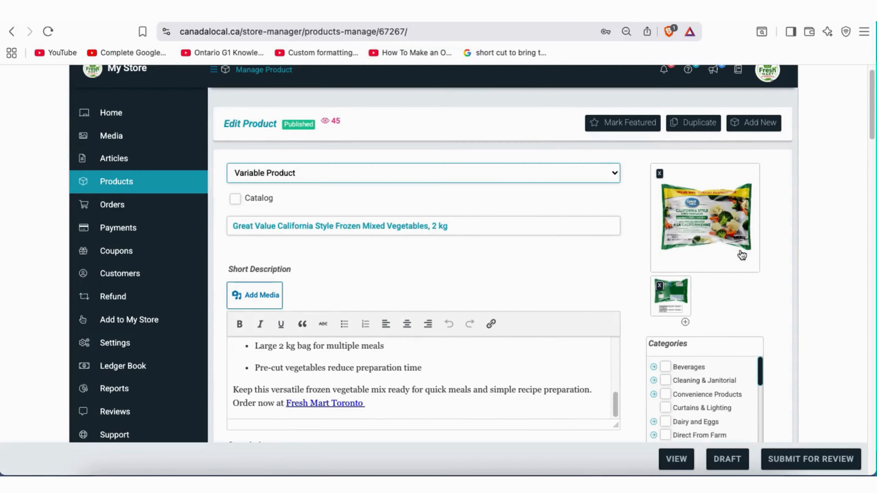
click(425, 172)
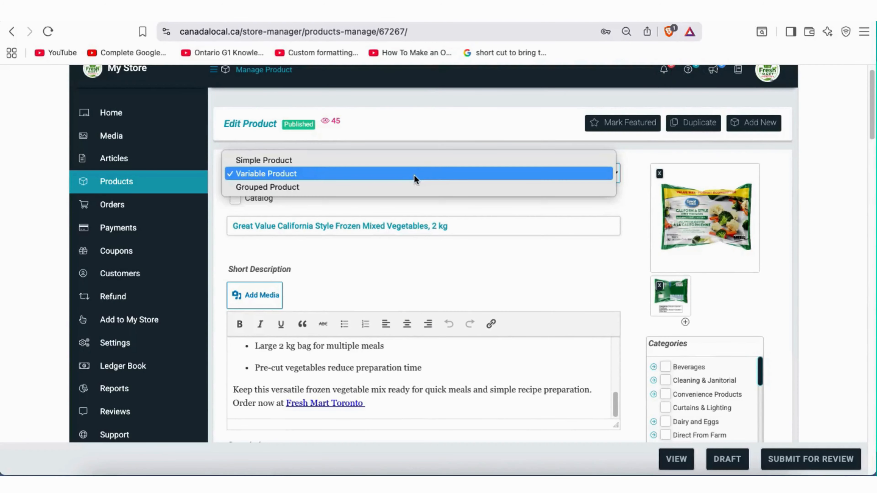
click(340, 174)
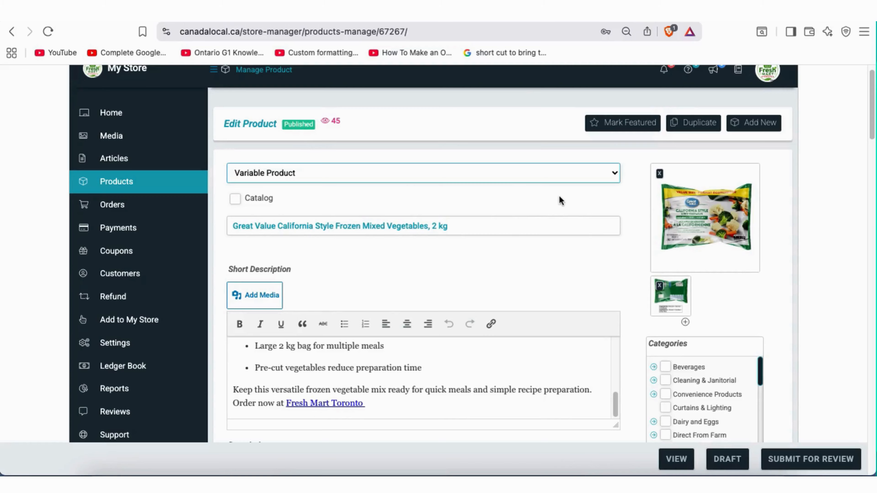
- Switch the product type to Simple Product to examine its price fields, and set it back to Variable Product
click(582, 181)
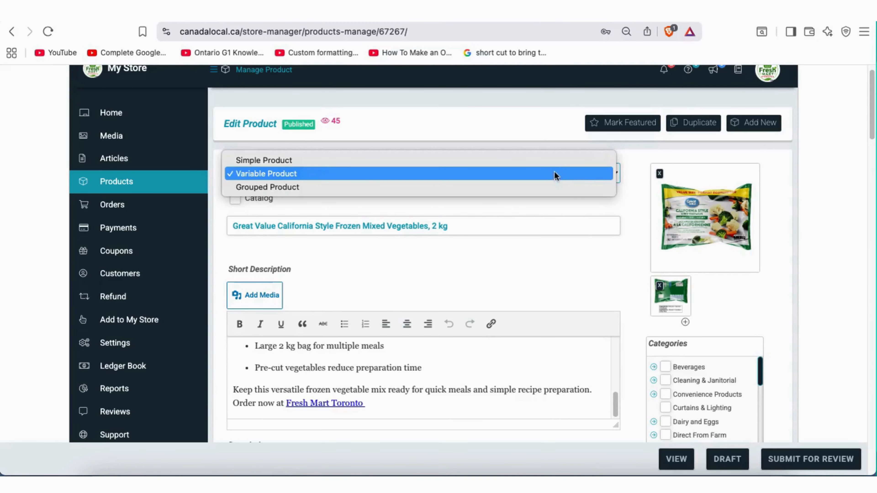
click(544, 162)
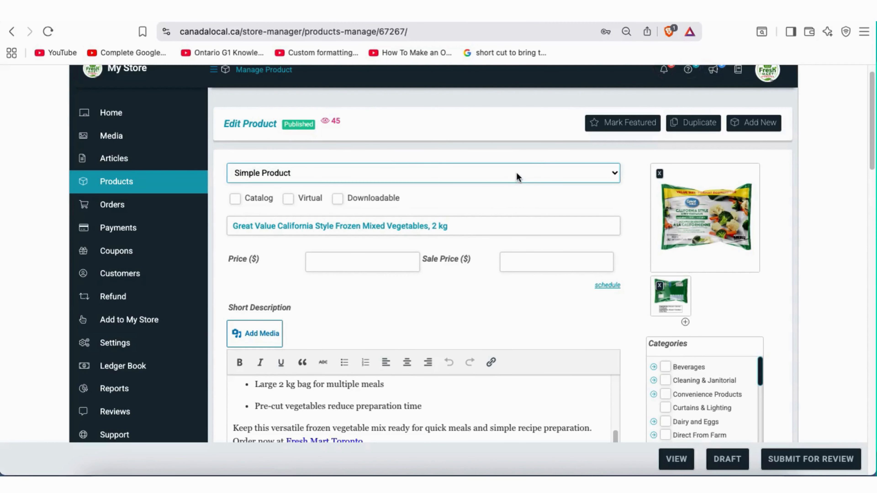
click(478, 171)
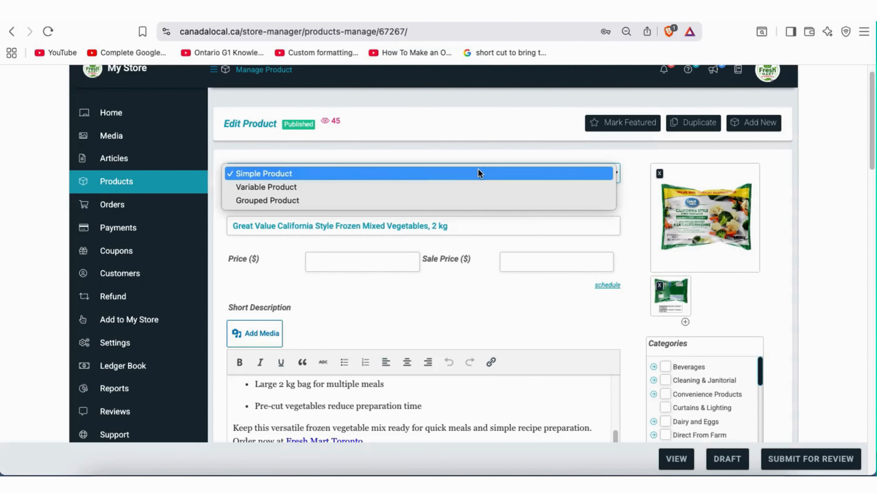
click(385, 193)
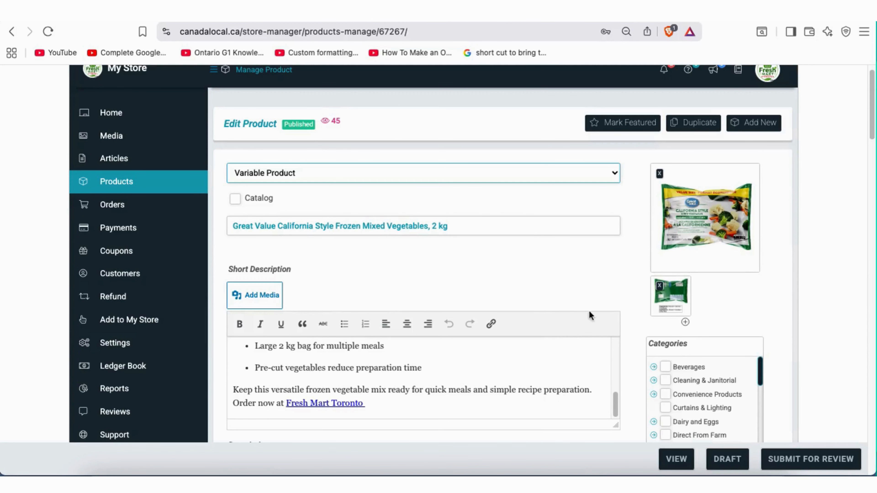
- Open the mixed vegetables product's attribute settings and examine the name of the Pack attribute
scroll(628, 302, down, 6)
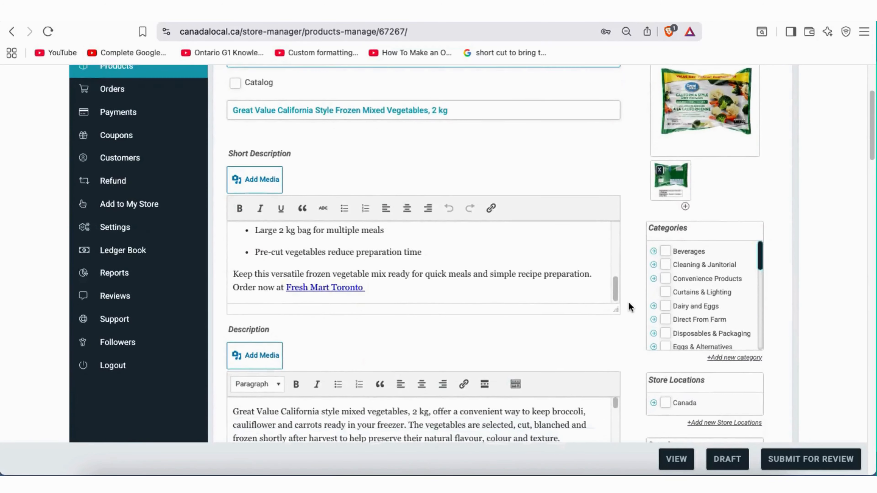
scroll(630, 303, down, 10)
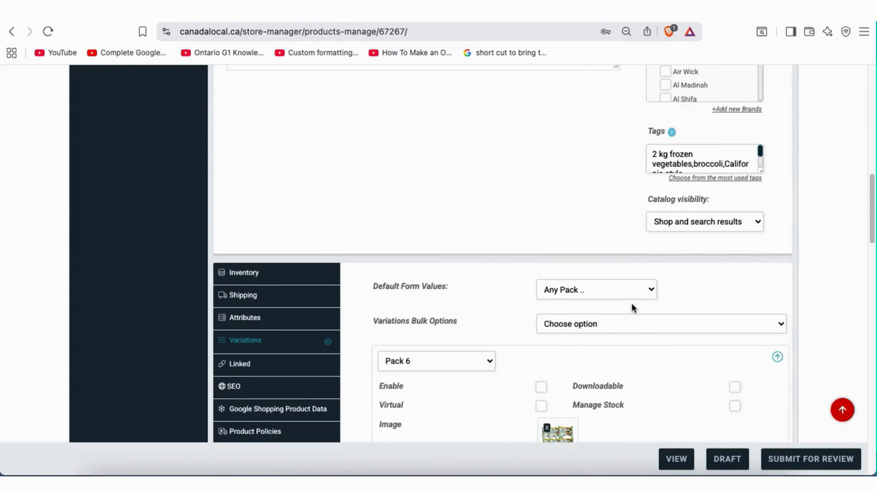
scroll(632, 303, down, 2)
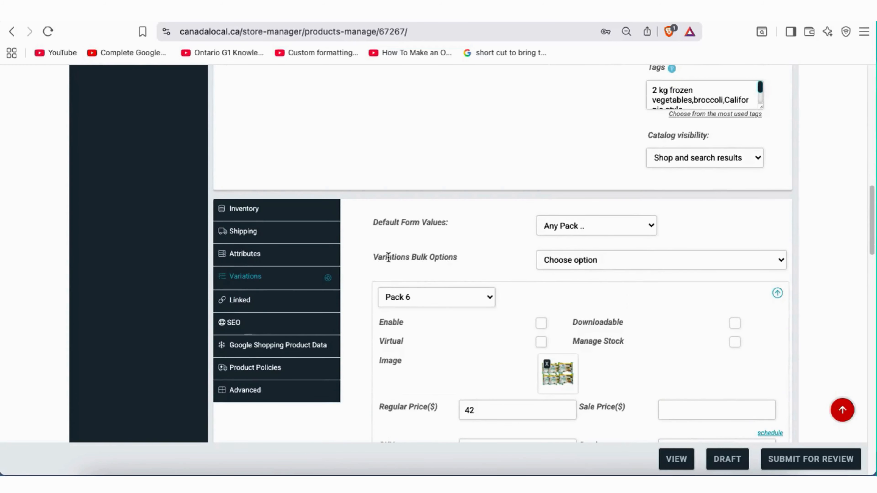
click(252, 258)
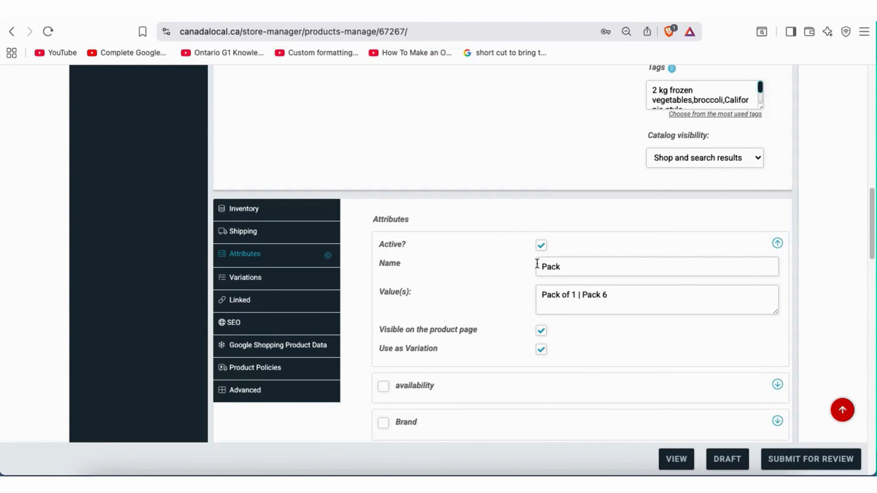
click(563, 268)
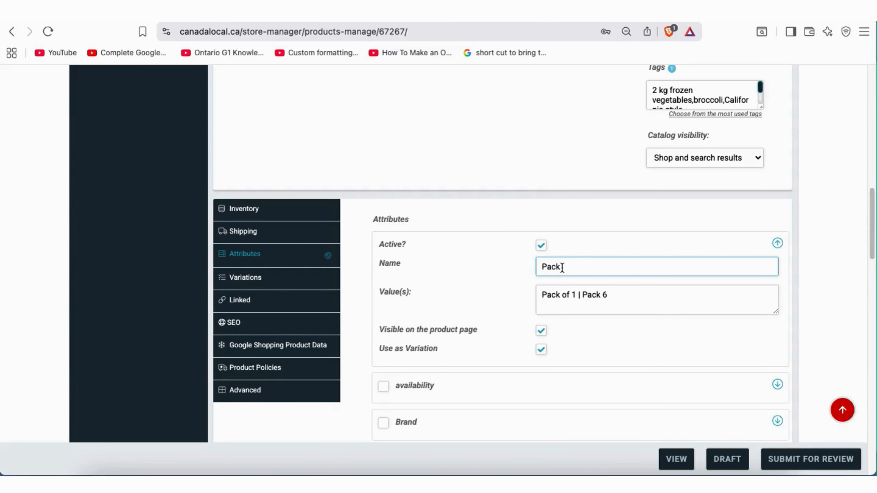
drag(562, 268, 541, 266)
- Deactivate the Pack attribute, expand its details, and activate it again
click(542, 247)
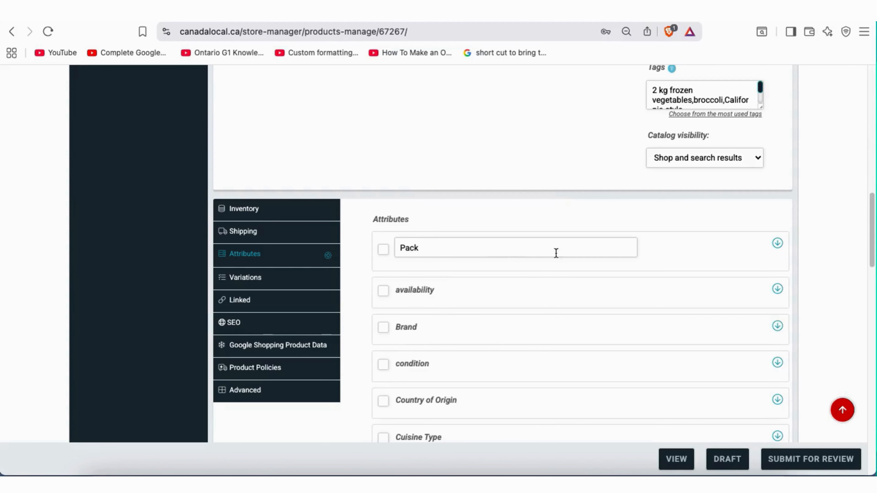
click(777, 244)
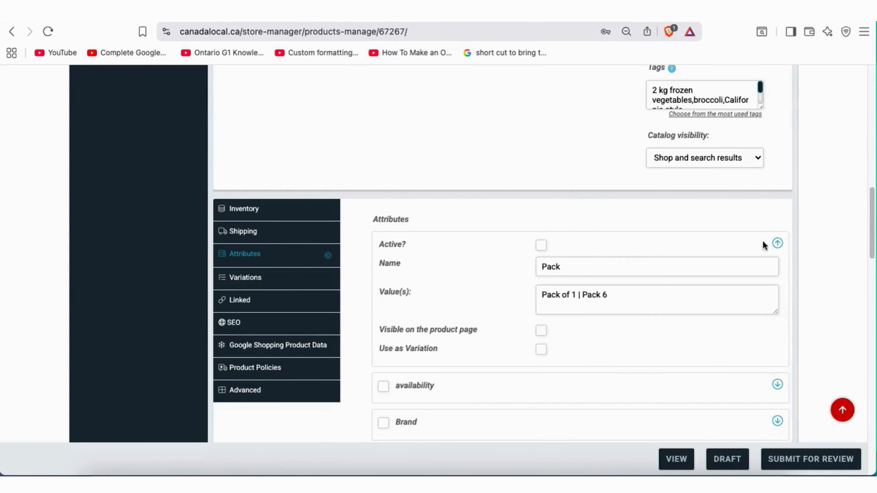
click(539, 246)
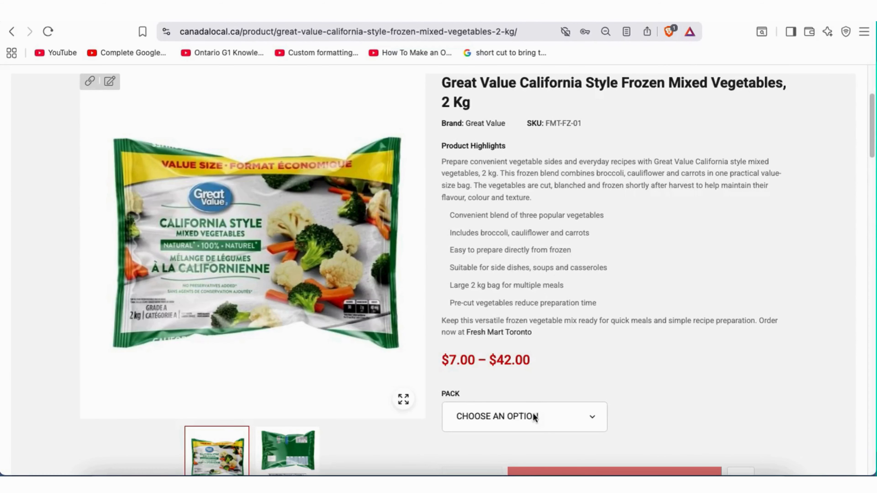
- Check the pack choices on the published product page and examine the matching values of the Pack attribute in the edit form
click(533, 414)
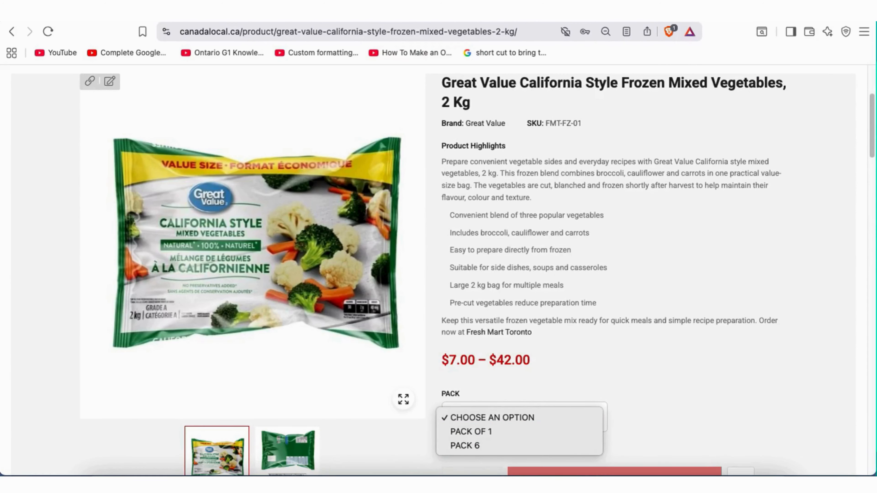
key(Escape)
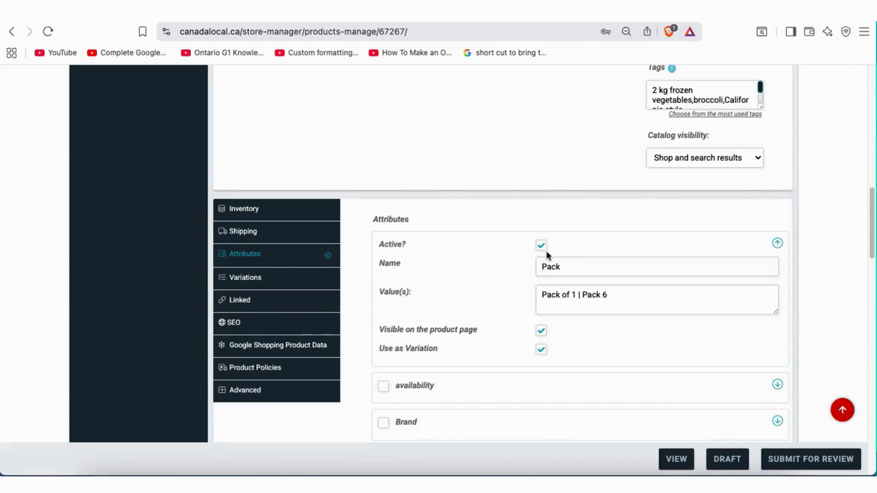
click(565, 293)
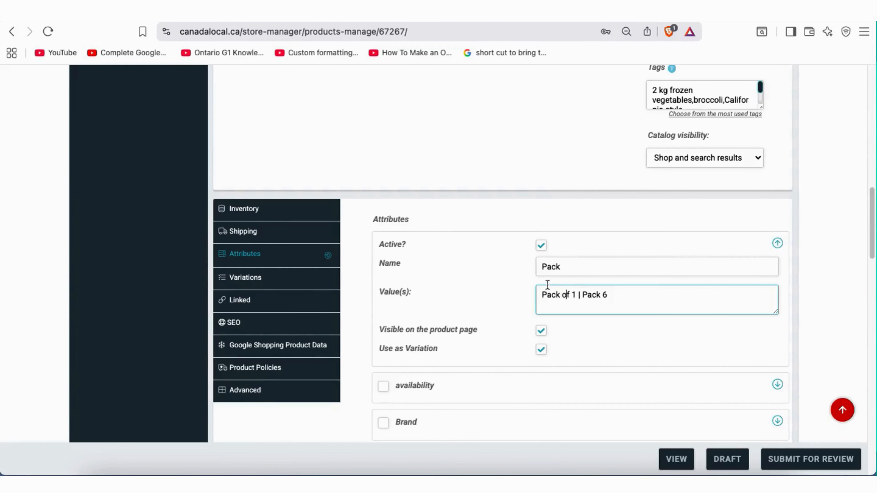
drag(547, 294, 588, 294)
click(578, 300)
click(621, 296)
click(583, 297)
- Open the product's variations and check the pack choices of the first variation, keeping Pack 6 selected
click(255, 280)
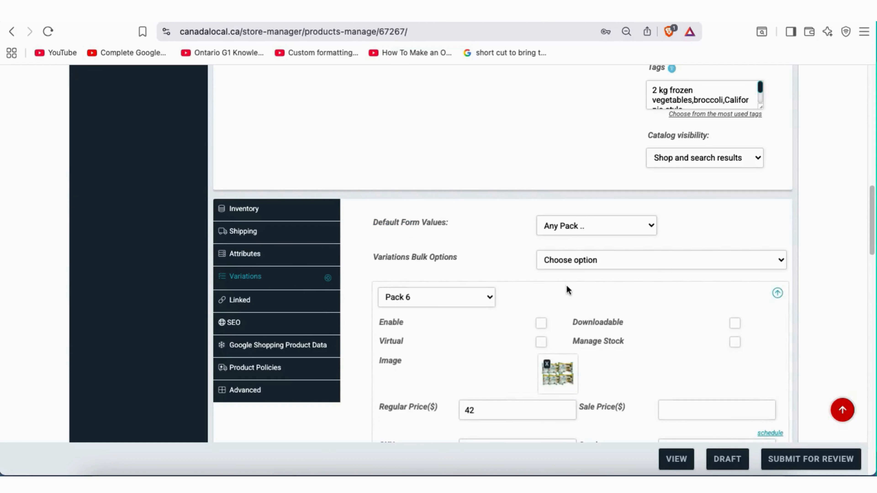
scroll(525, 299, down, 3)
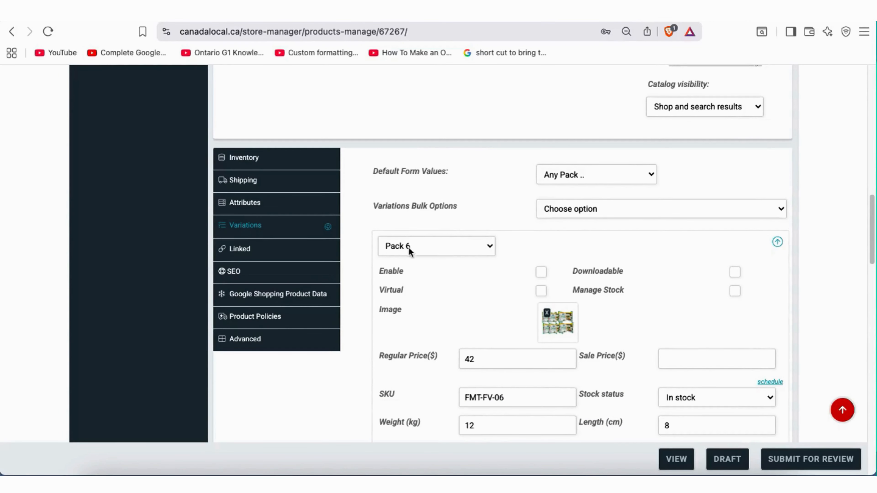
click(434, 251)
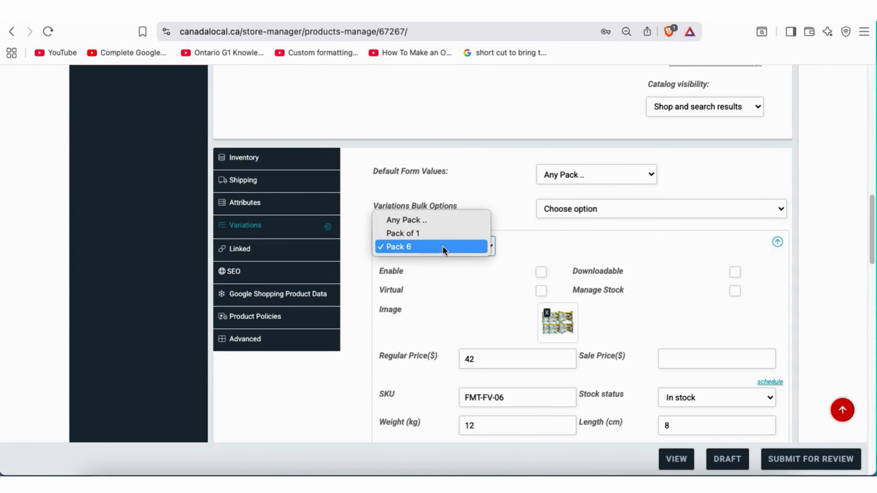
click(443, 247)
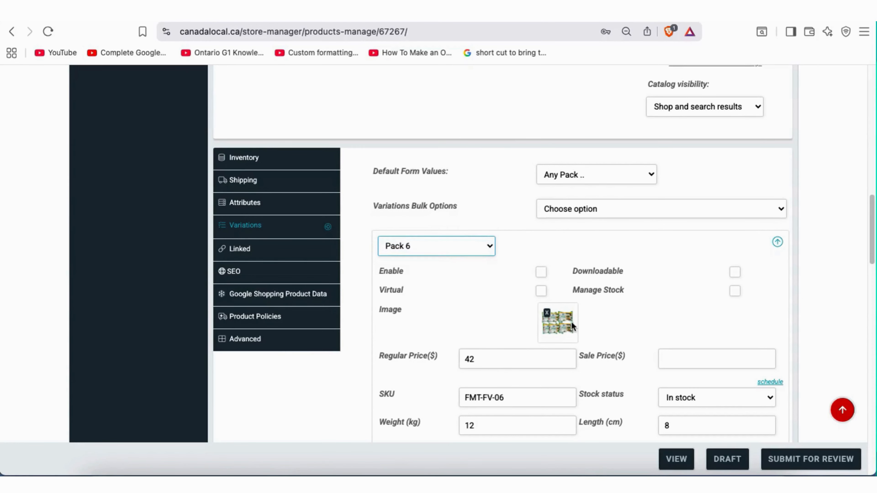
- Review the Pack 6 variation's image, regular price, SKU, dimensions and description
scroll(502, 307, down, 2)
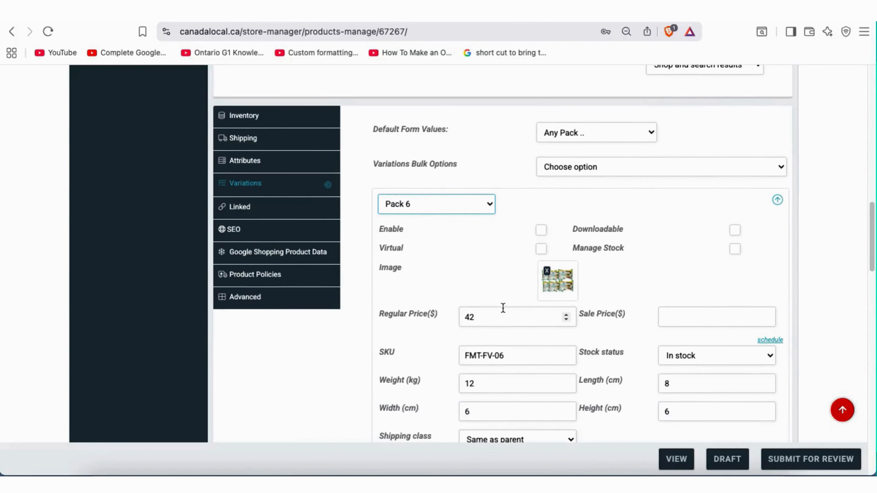
drag(504, 354, 464, 353)
scroll(535, 329, down, 4)
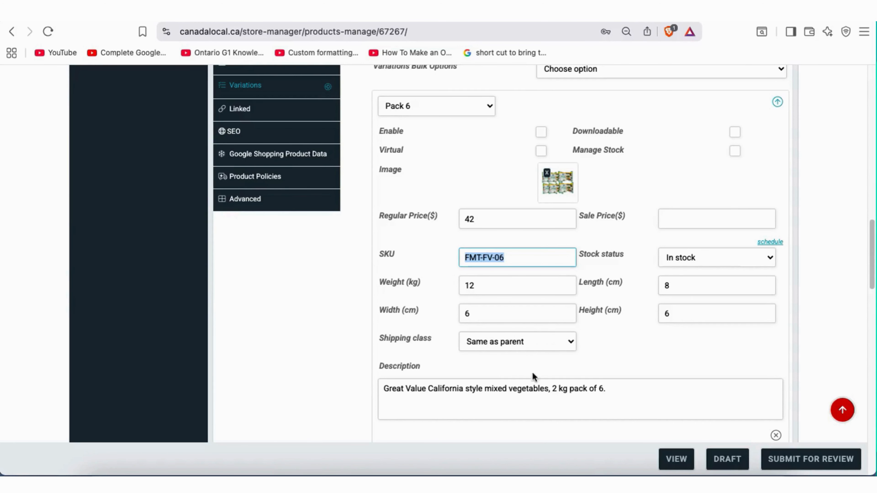
drag(545, 389, 522, 389)
scroll(429, 332, down, 7)
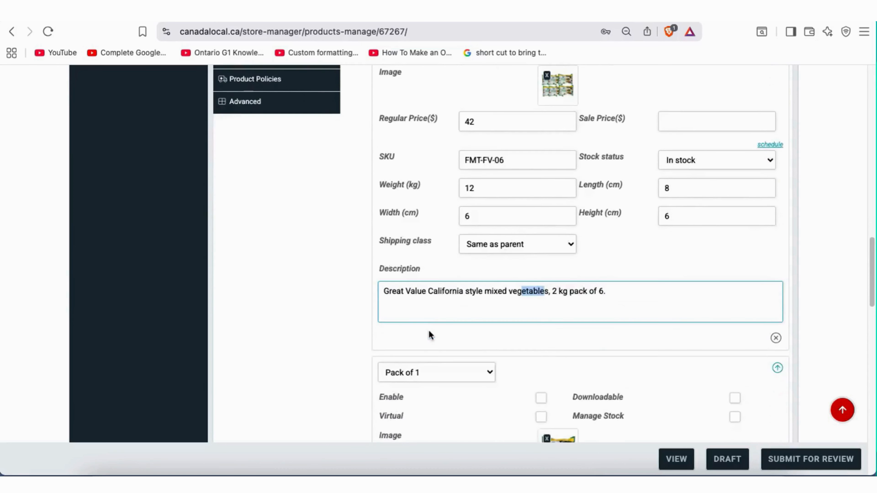
click(356, 272)
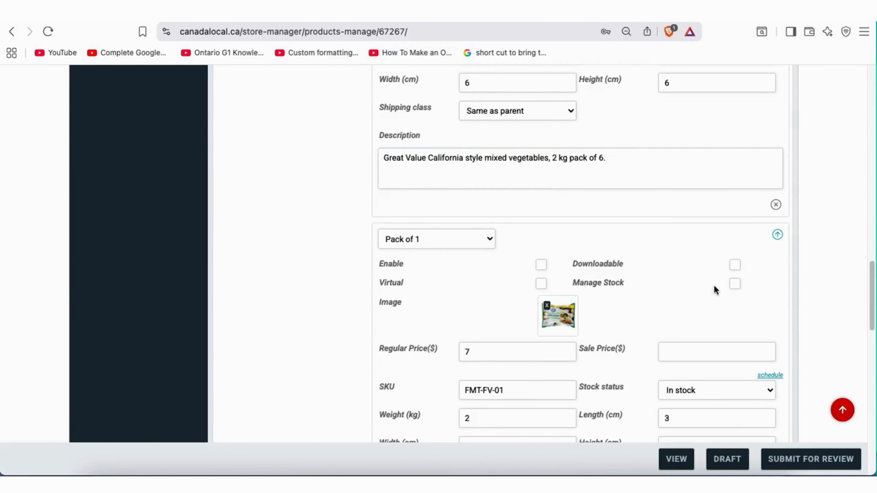
- Review the Pack of 1 variation's image, regular price, SKU, dimensions and description, and compare them with the Pack 6 variation
scroll(705, 280, down, 1)
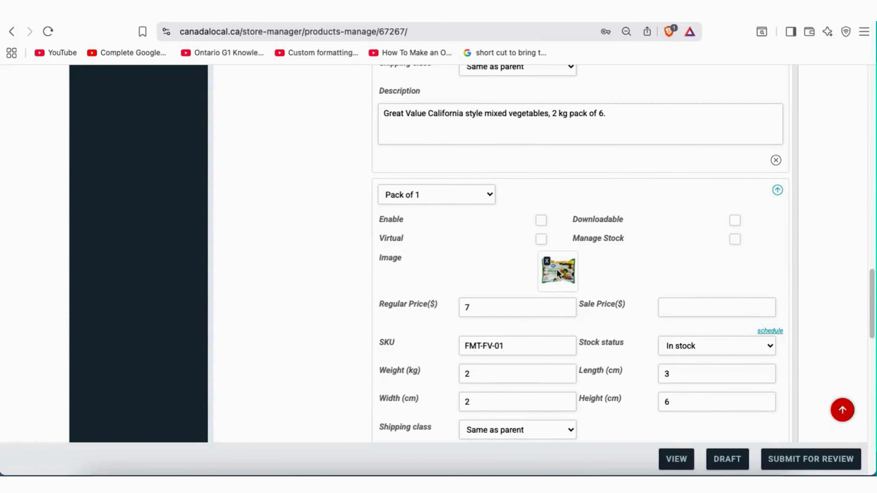
click(468, 307)
text(7)
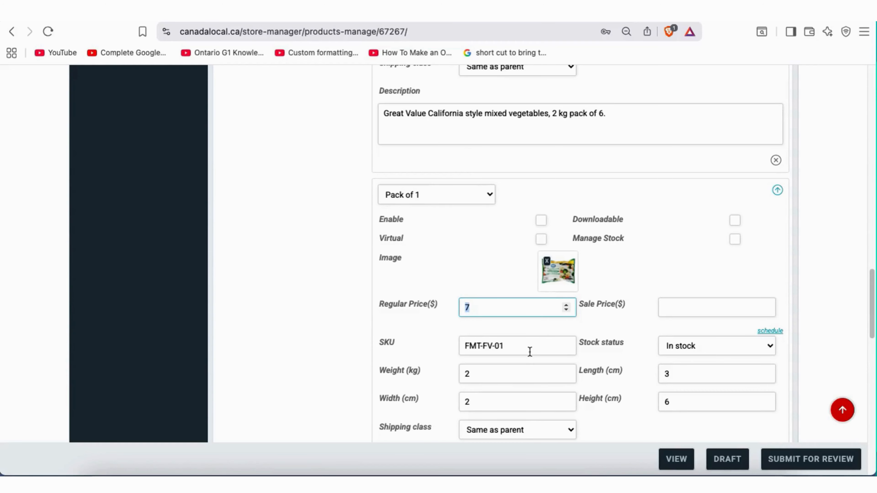
drag(512, 345, 491, 348)
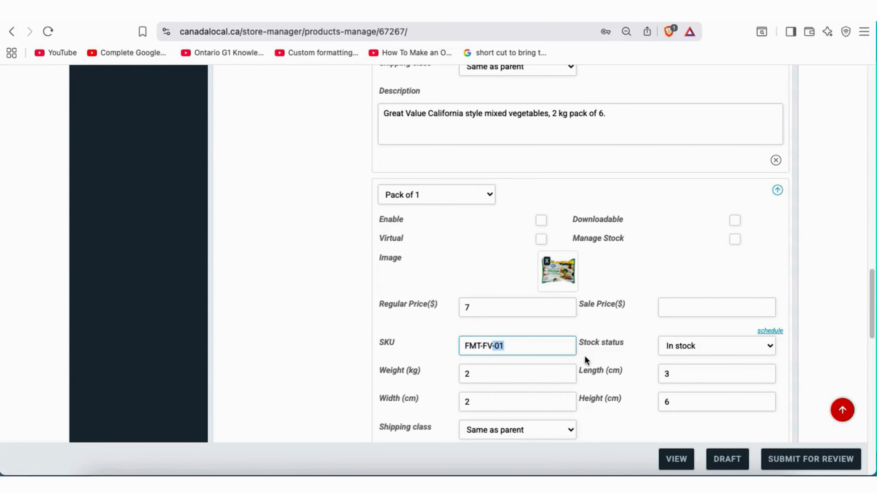
scroll(584, 356, down, 2)
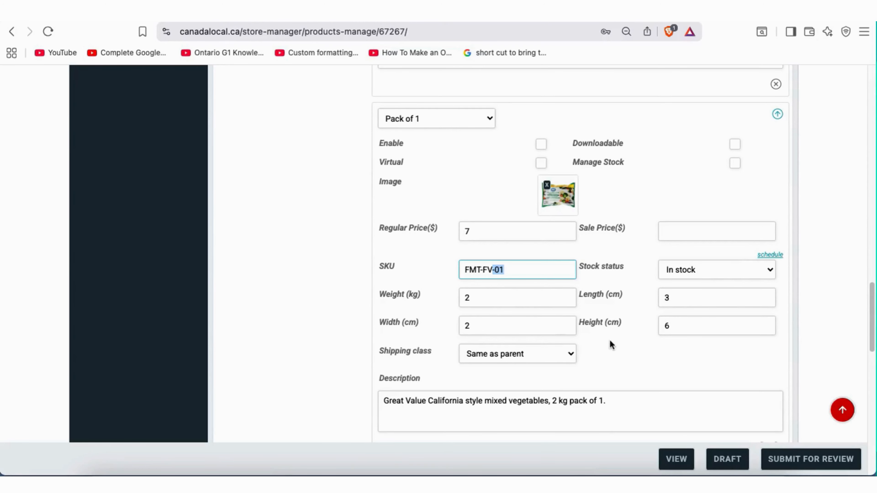
scroll(532, 331, down, 2)
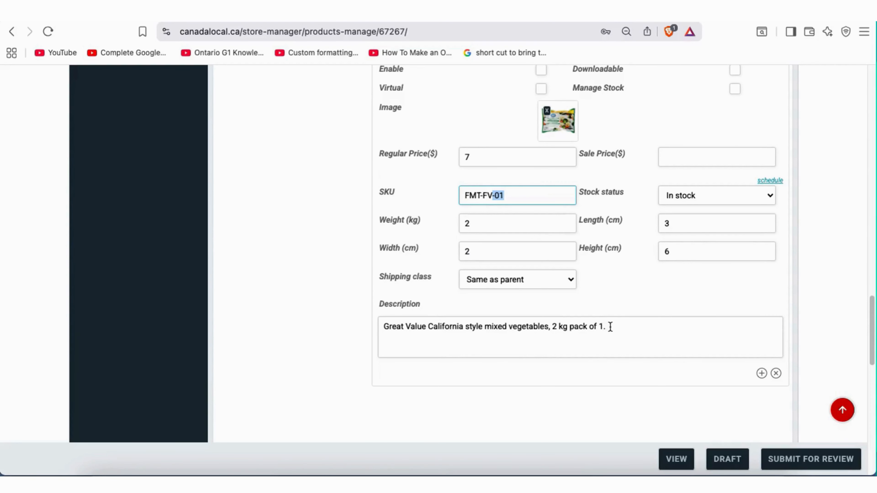
drag(610, 326, 554, 327)
click(556, 328)
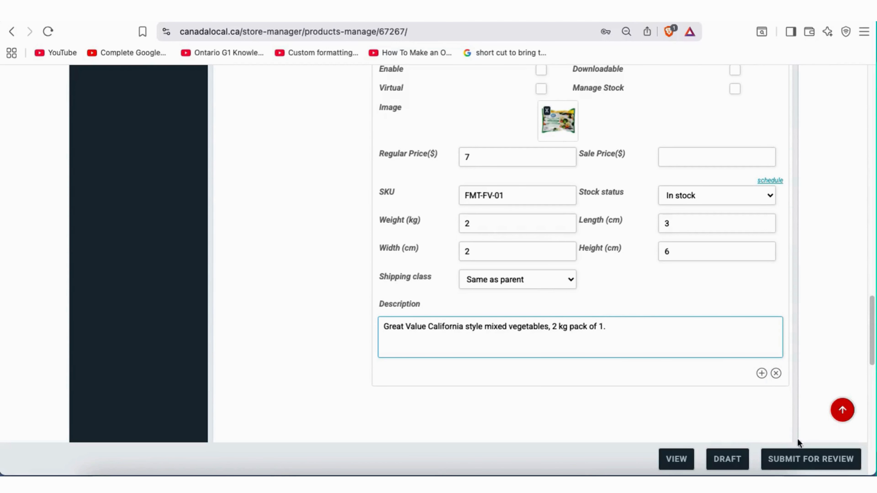
scroll(638, 343, up, 10)
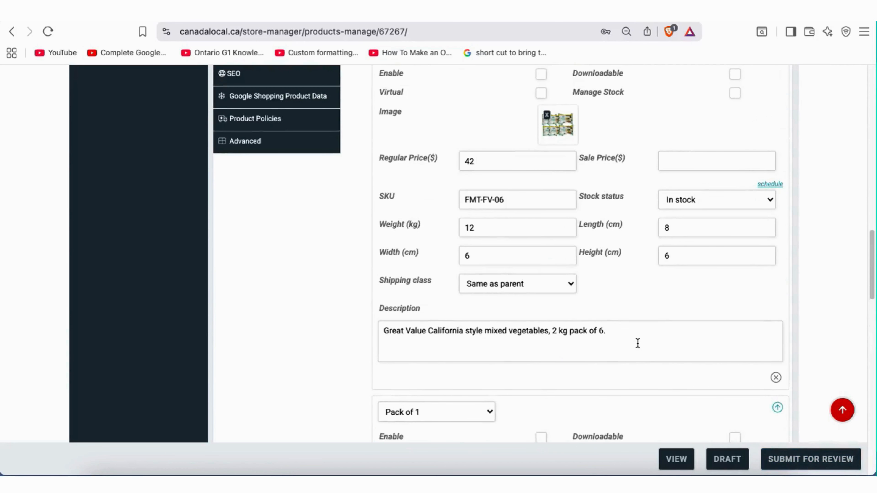
scroll(637, 341, down, 5)
scroll(635, 340, down, 3)
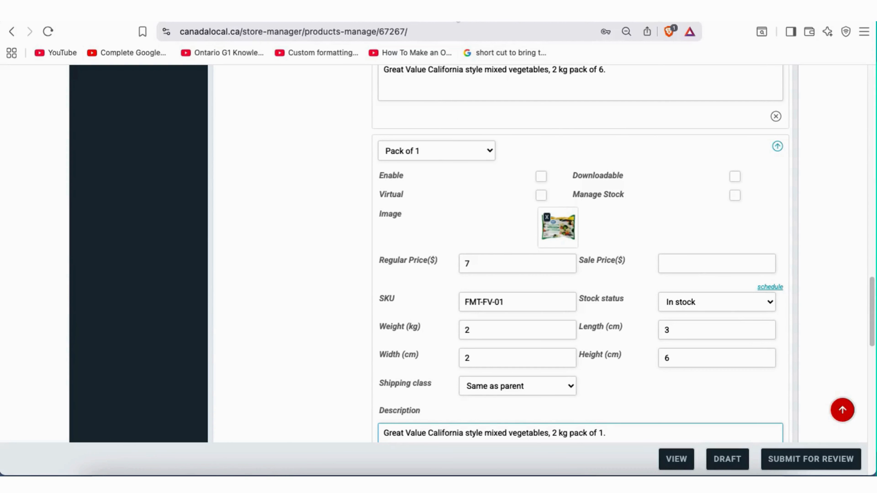
- On the published product page, select Pack of 1 followed by Pack 6 to compare their image, description and price
click(455, 13)
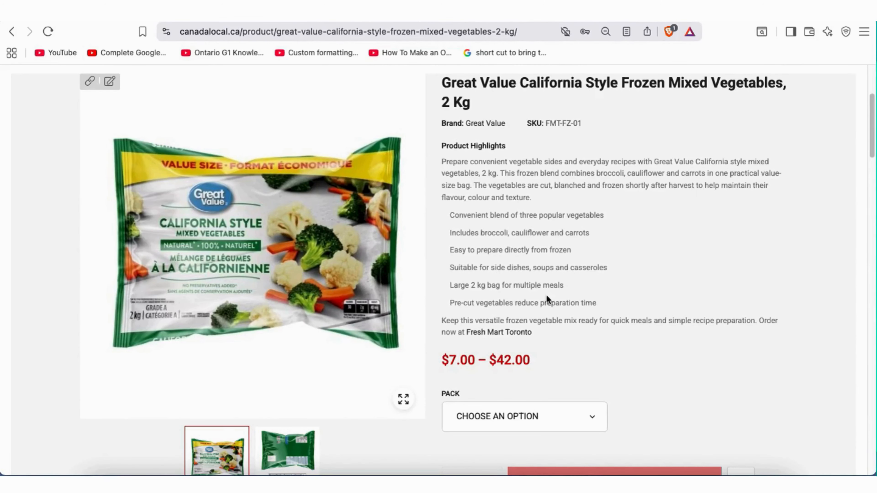
scroll(551, 366, down, 3)
click(559, 340)
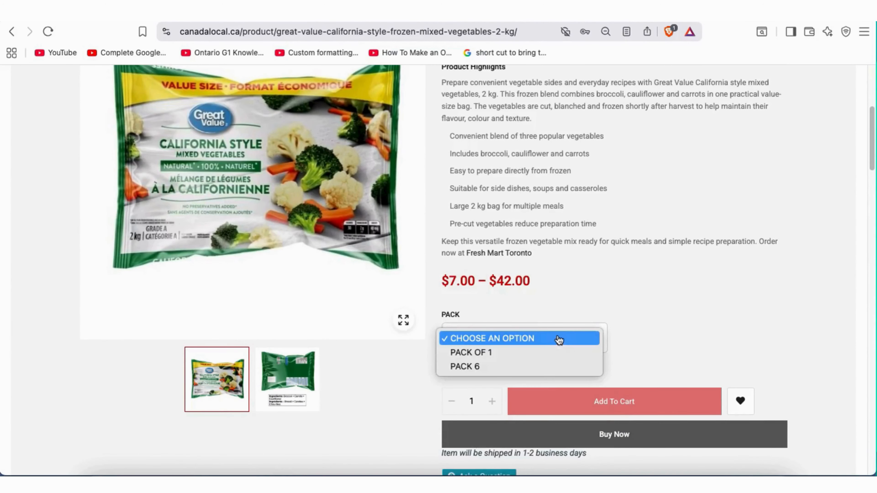
click(495, 354)
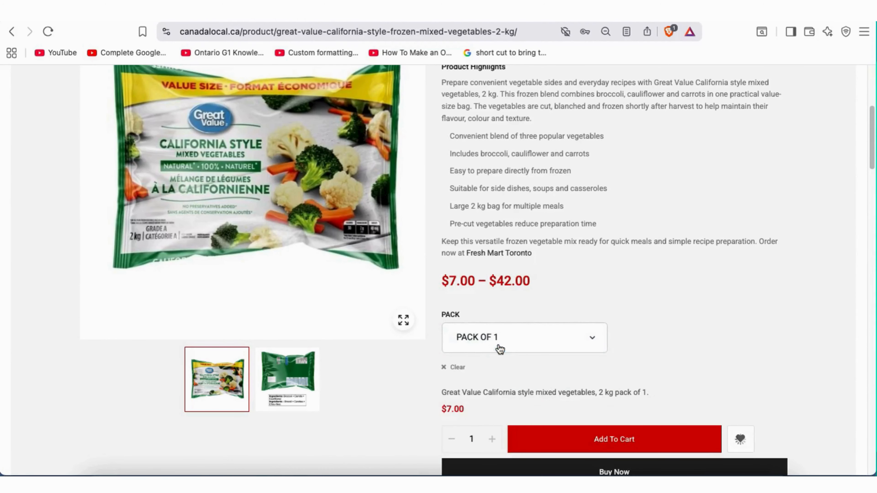
click(511, 339)
click(490, 352)
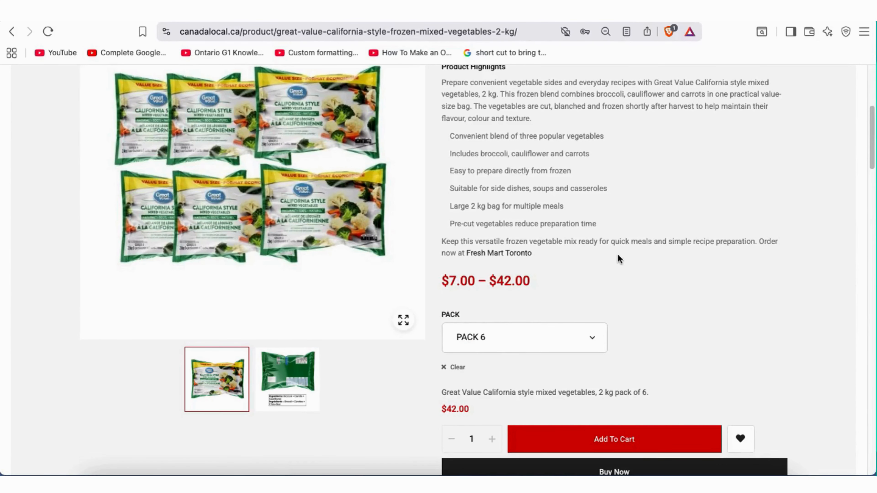
- Look over the published product page with Pack 6 selected, checking its SKU and price, and reopen the pack choices
scroll(614, 258, up, 6)
scroll(573, 280, up, 1)
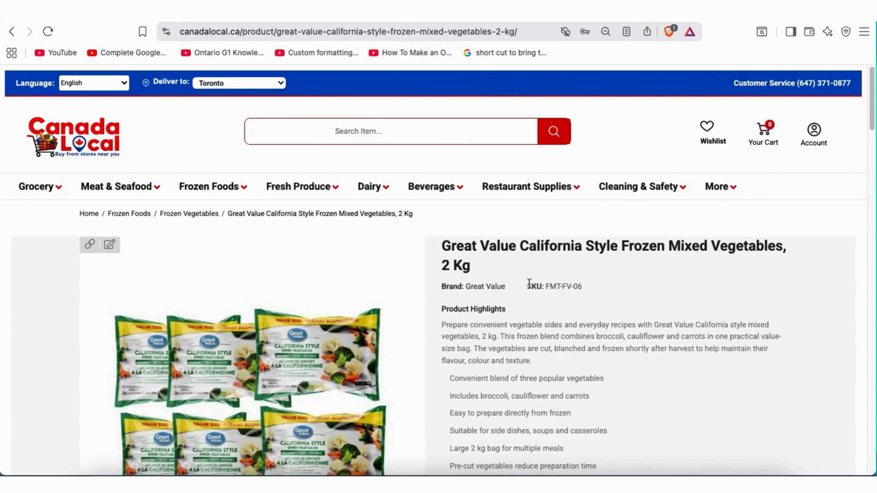
scroll(621, 339, down, 4)
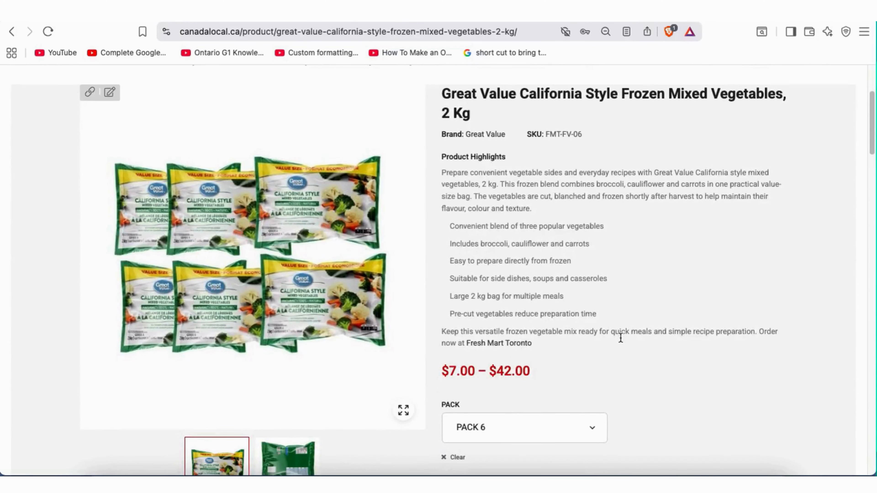
scroll(634, 340, down, 1)
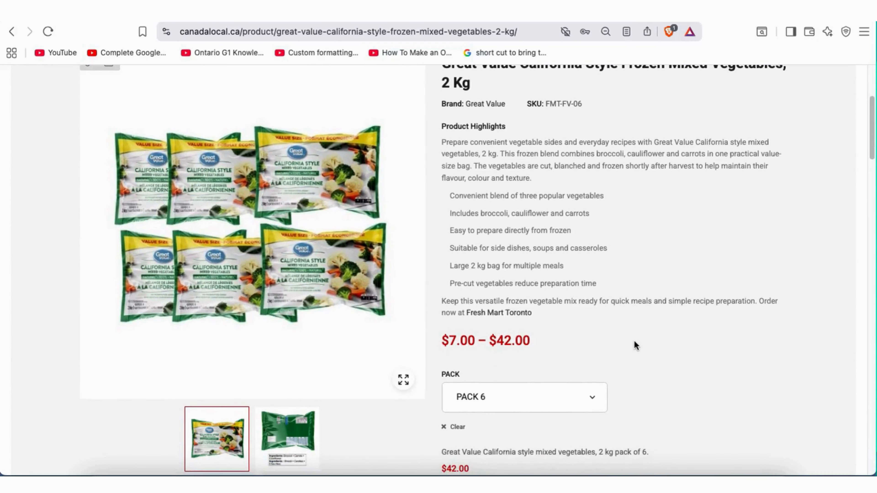
scroll(501, 334, down, 2)
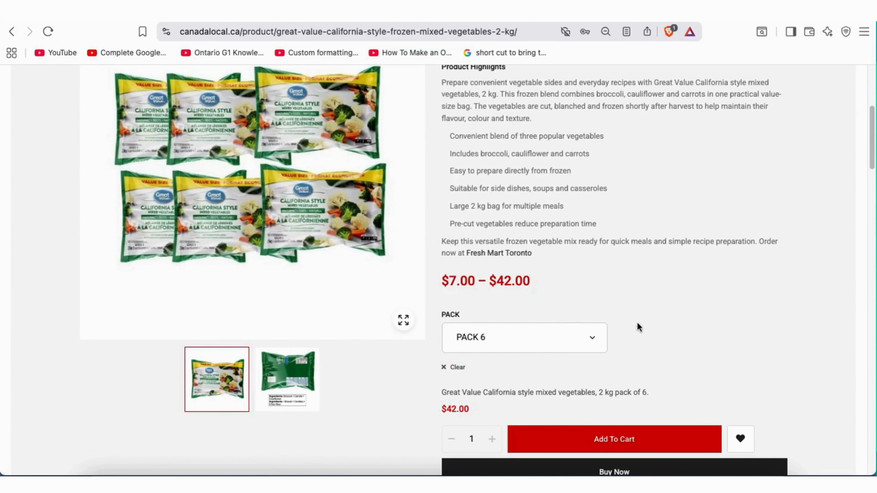
scroll(649, 346, down, 3)
scroll(650, 347, up, 3)
scroll(650, 346, up, 8)
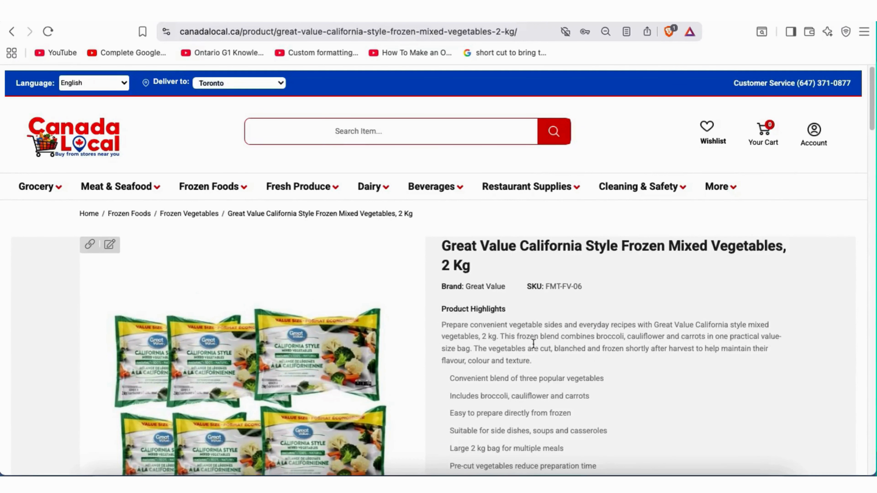
scroll(505, 361, down, 8)
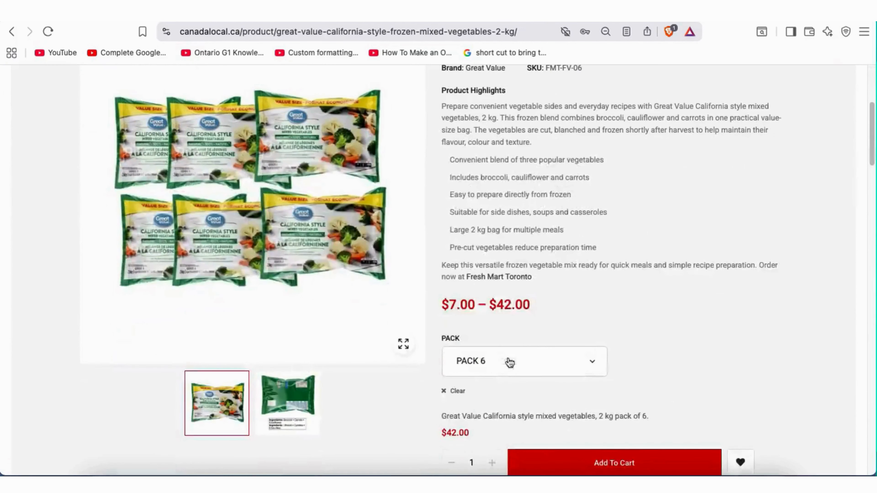
click(502, 367)
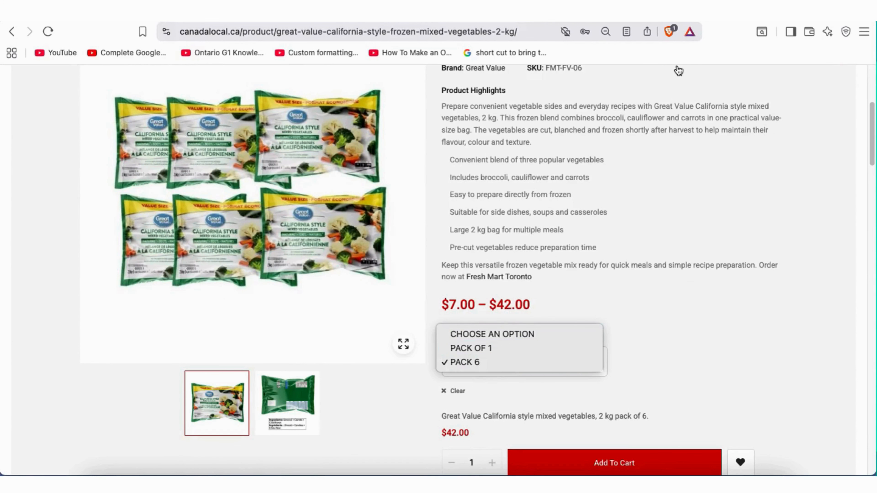